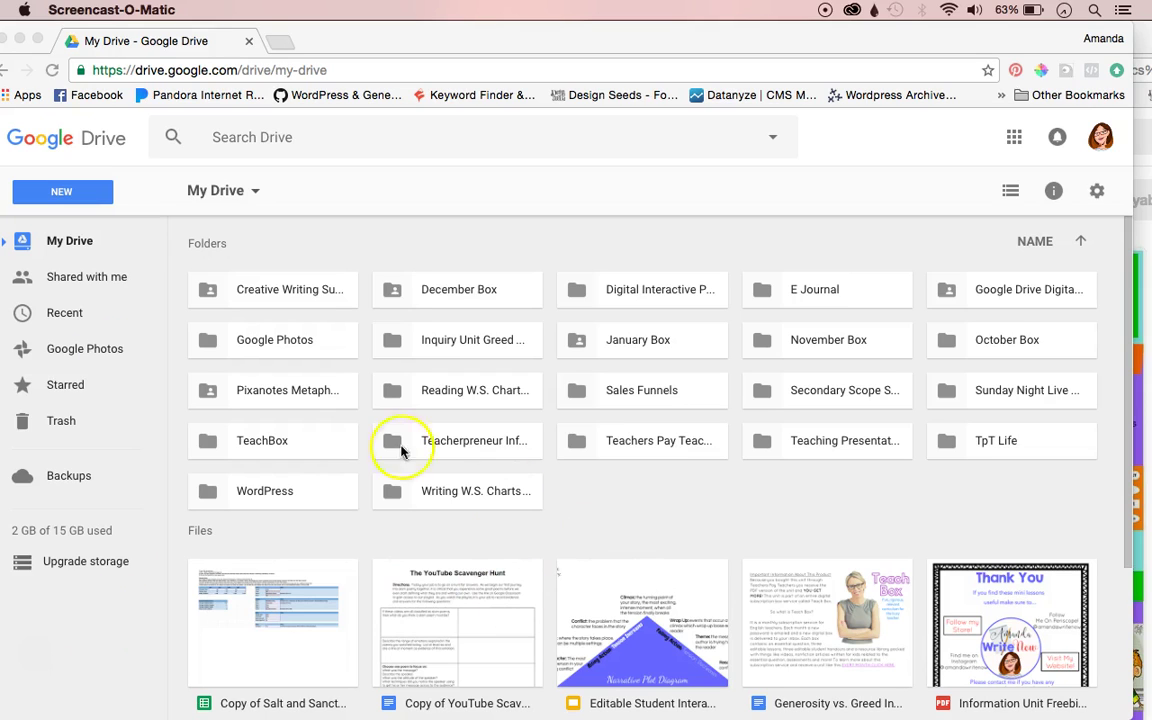
Create a new Google Slides presentation from Google Drive's New menu.
left_click(67, 186)
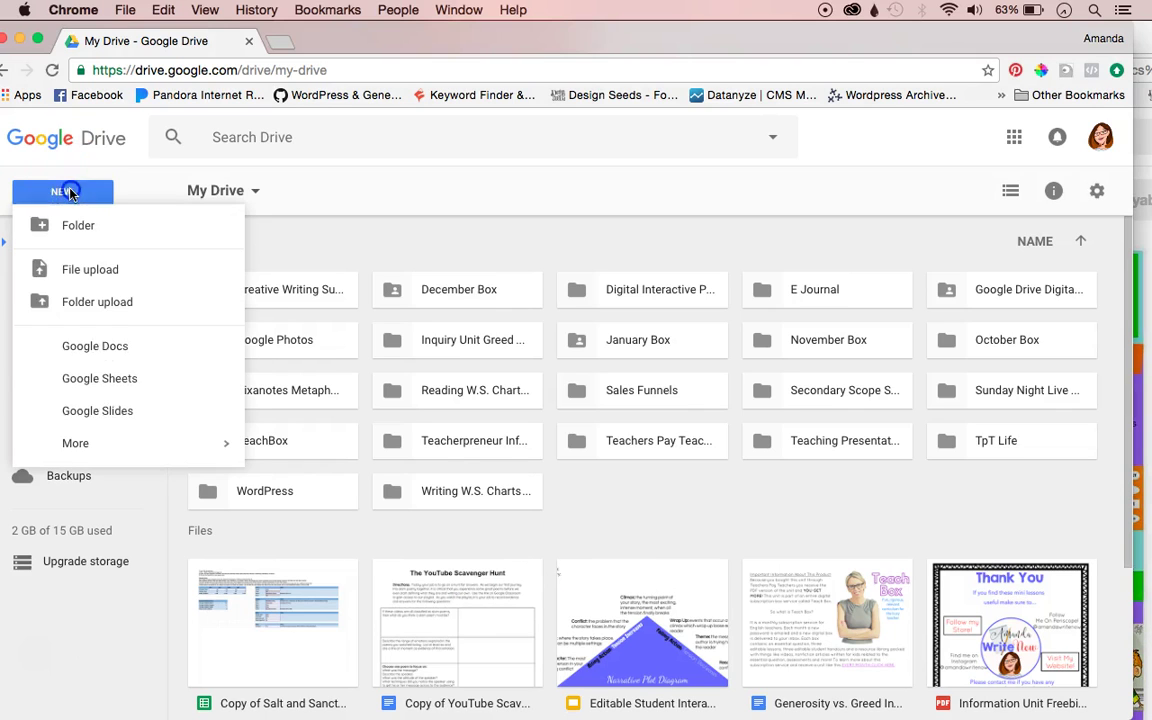
left_click(126, 340)
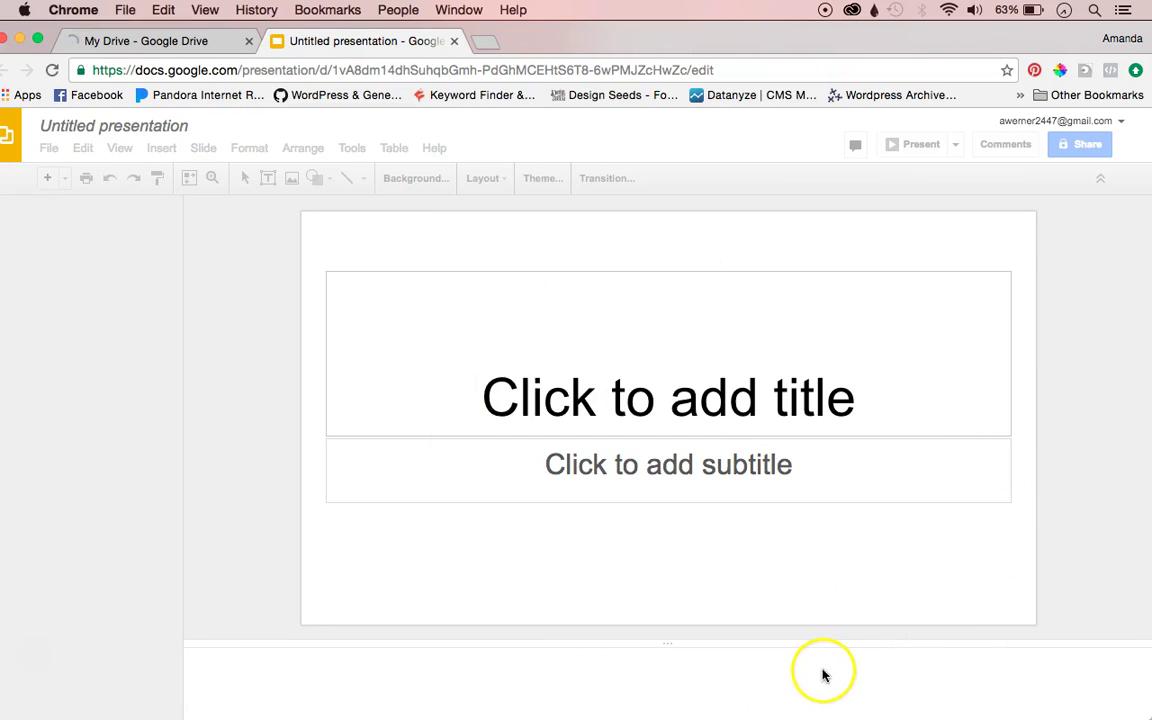
left_click_drag(896, 40, 516, 14)
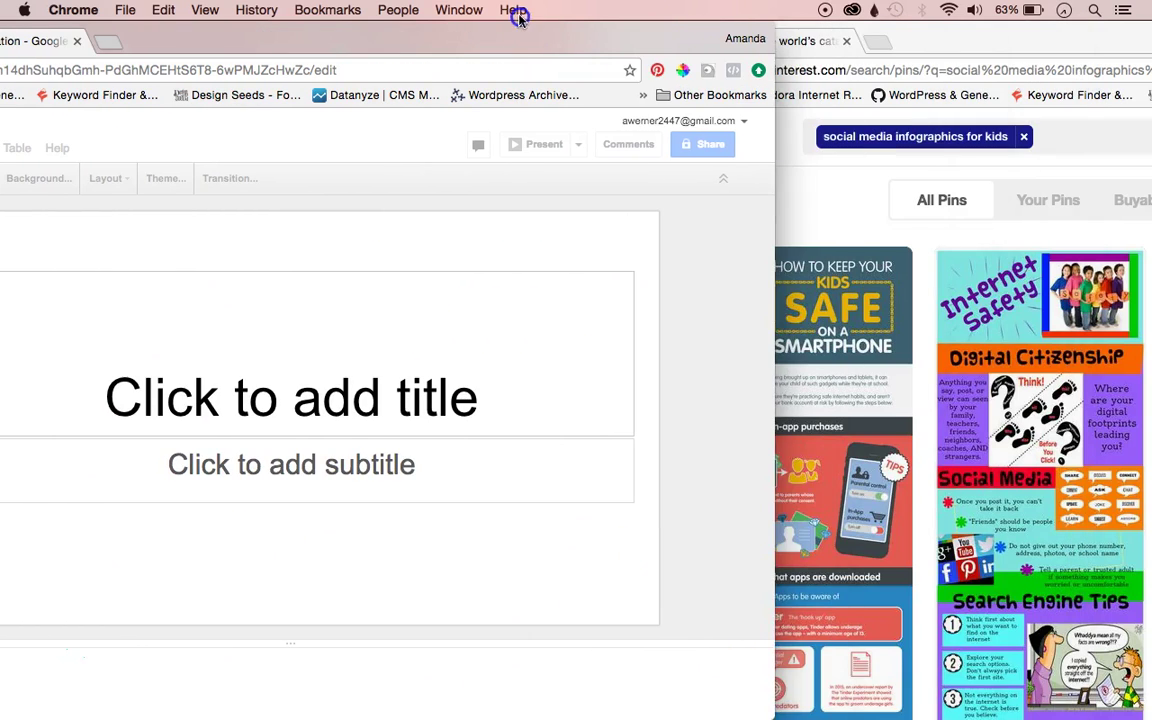
left_click_drag(921, 33, 646, 33)
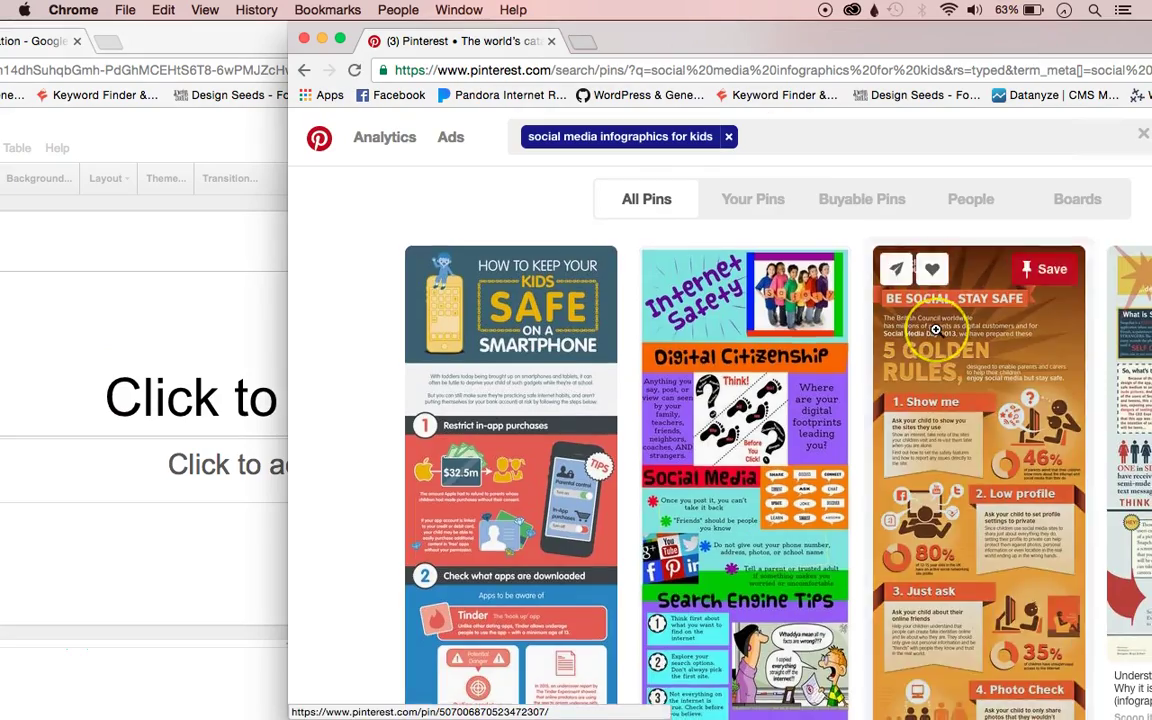
scroll(745, 450, "down", 5)
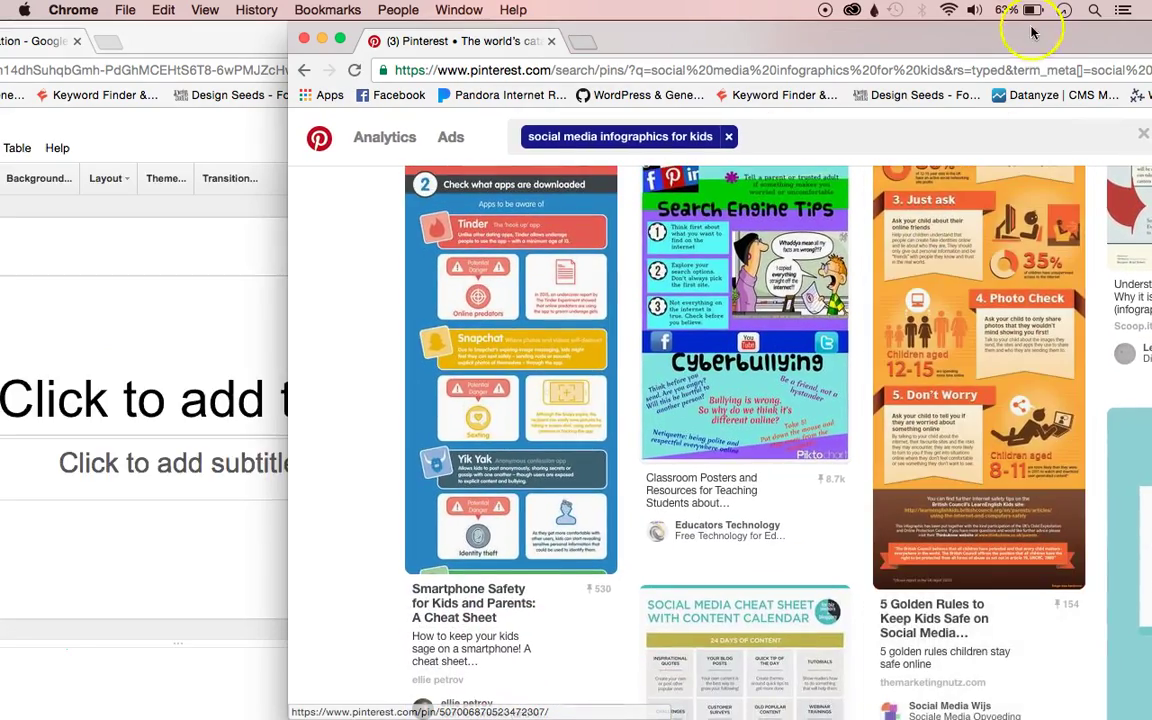
left_click_drag(1033, 33, 854, 25)
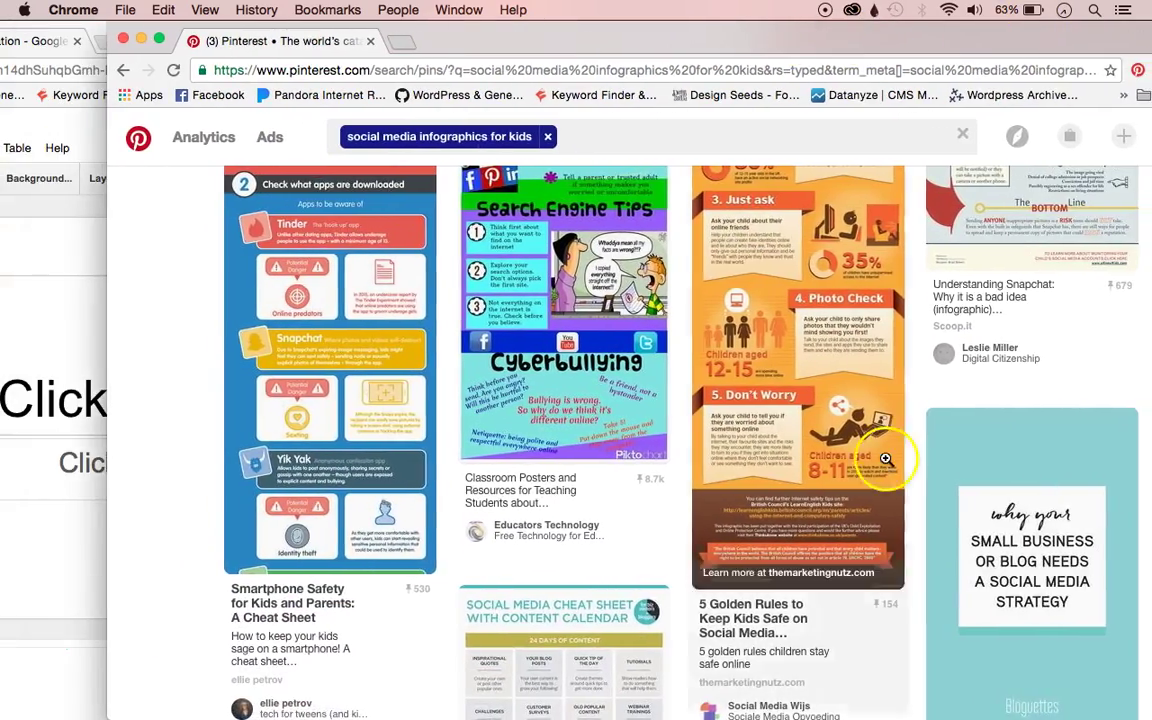
scroll(887, 458, "up", 5)
left_click_drag(475, 32, 1082, 20)
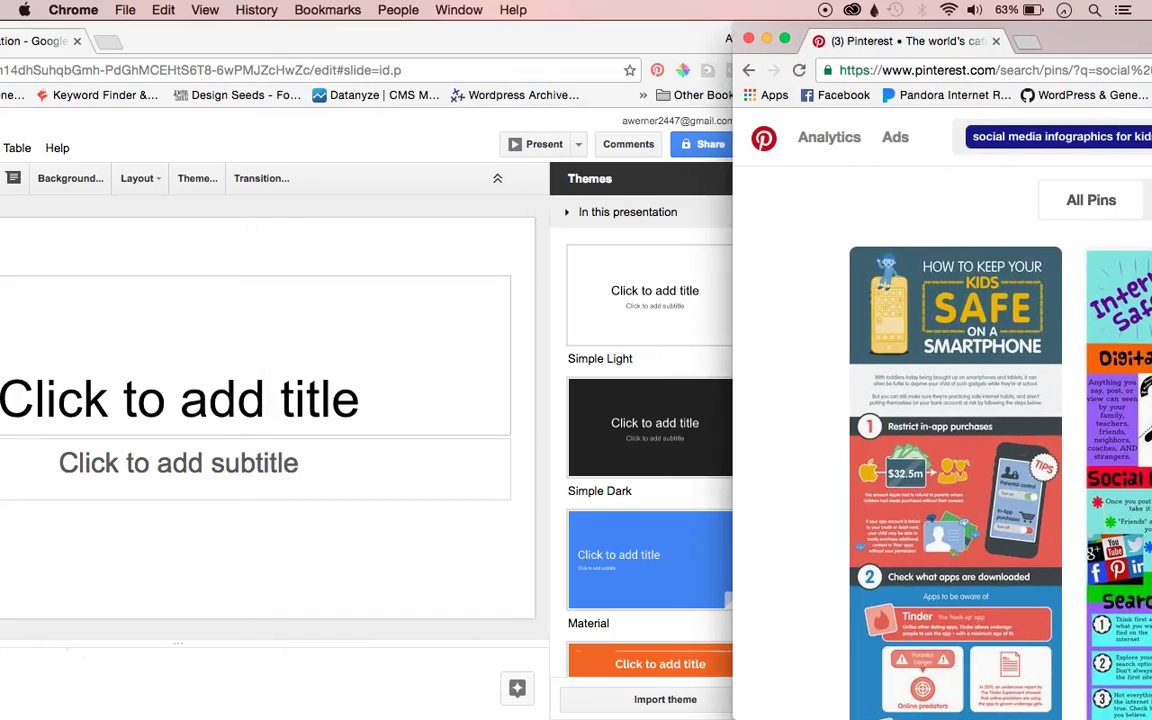
scroll(1029, 321, "down", 1)
scroll(997, 320, "down", 10)
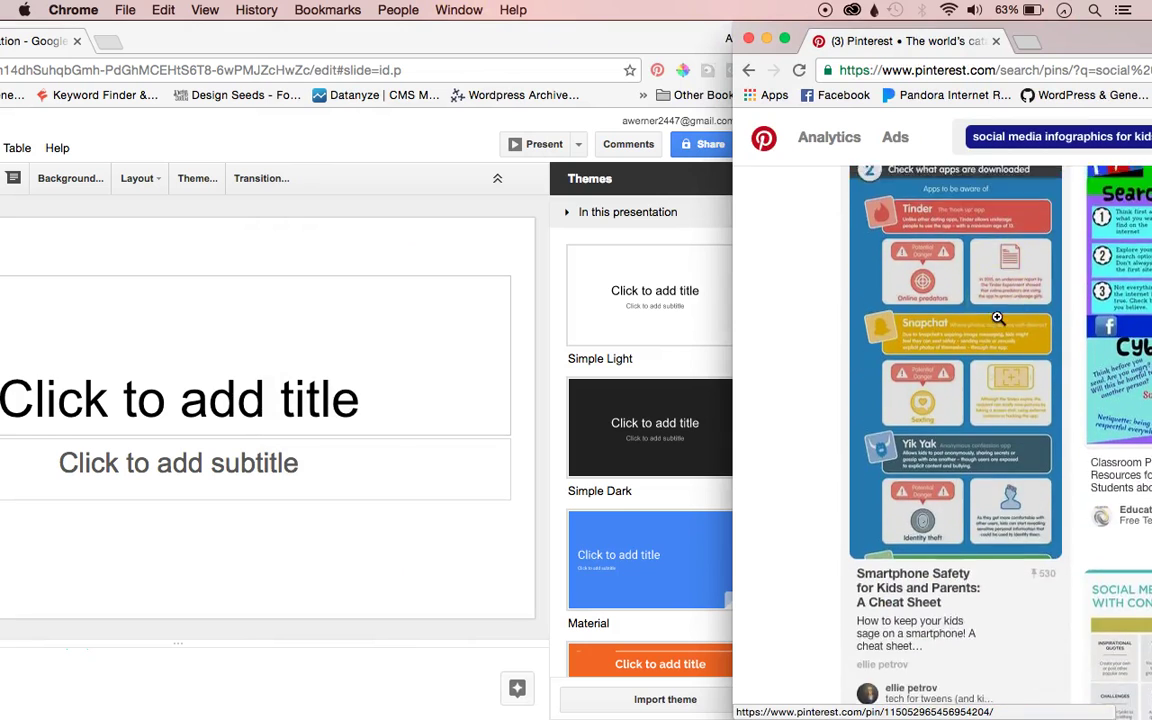
scroll(805, 224, "up", 10)
left_click_drag(600, 45, 1045, 28)
left_click_drag(661, 44, 752, 45)
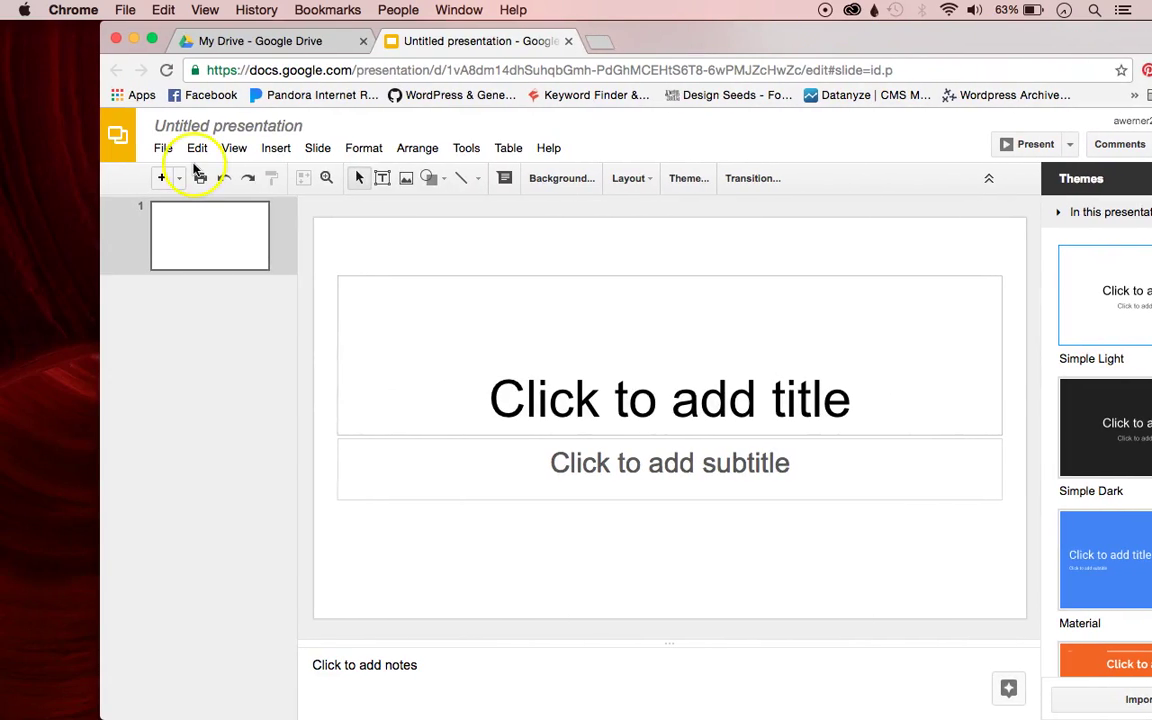
left_click(163, 150)
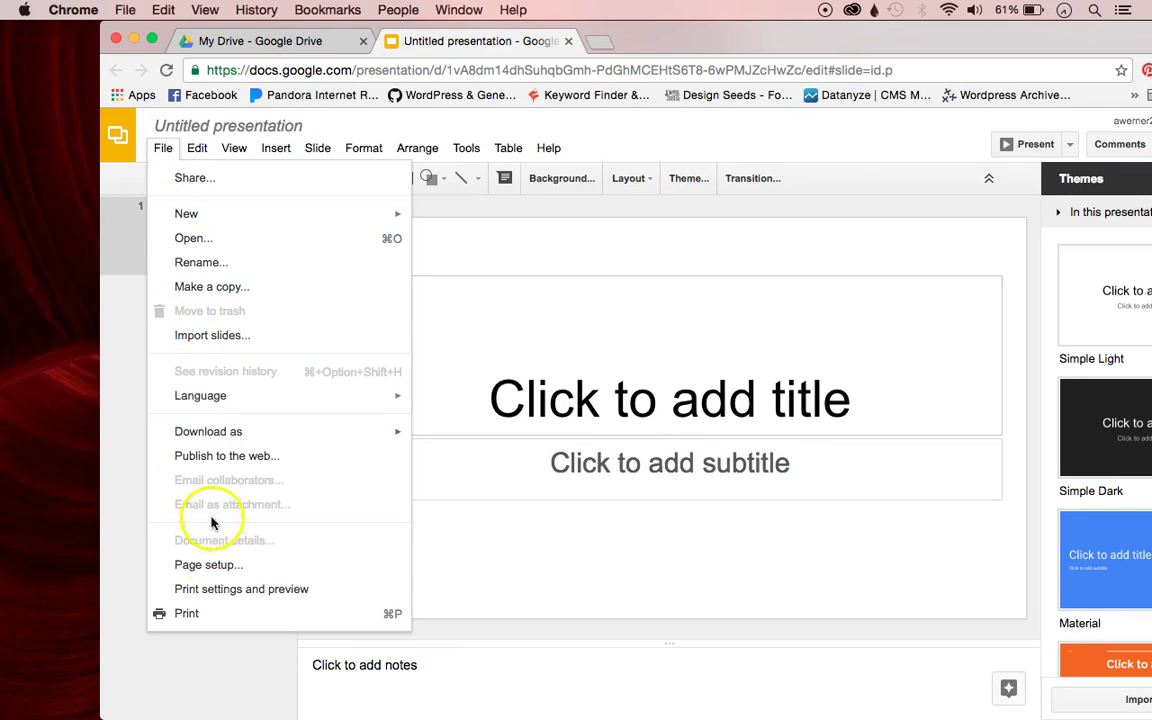
left_click(210, 568)
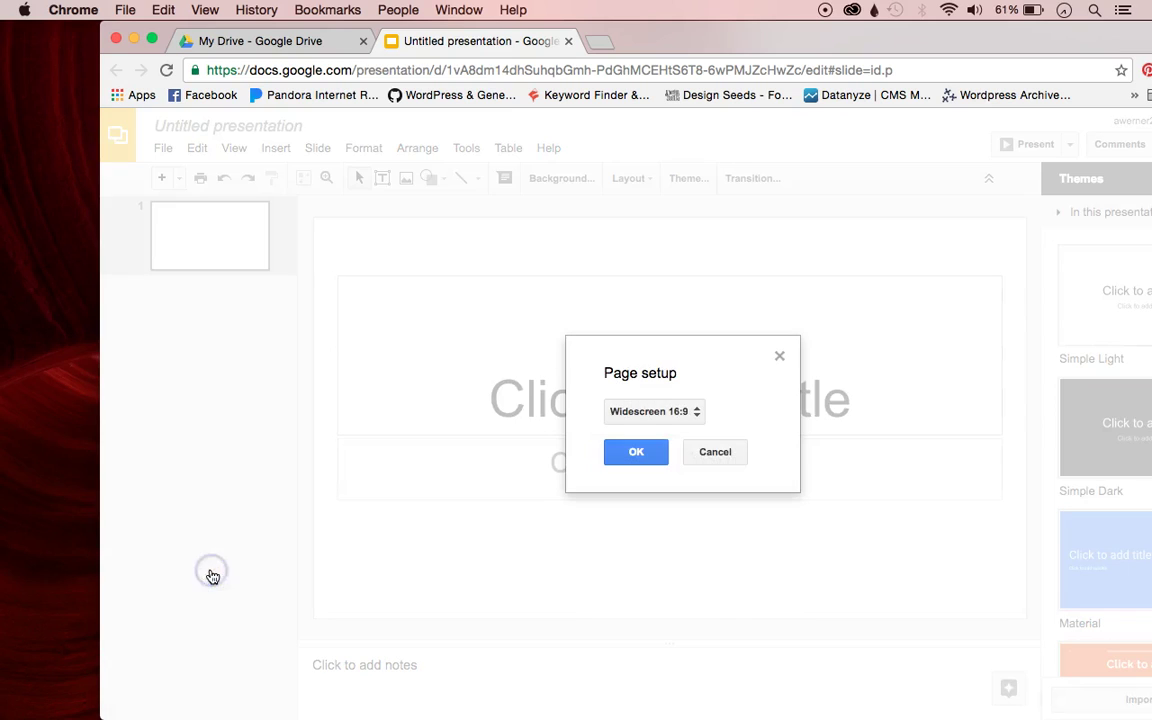
left_click(687, 419)
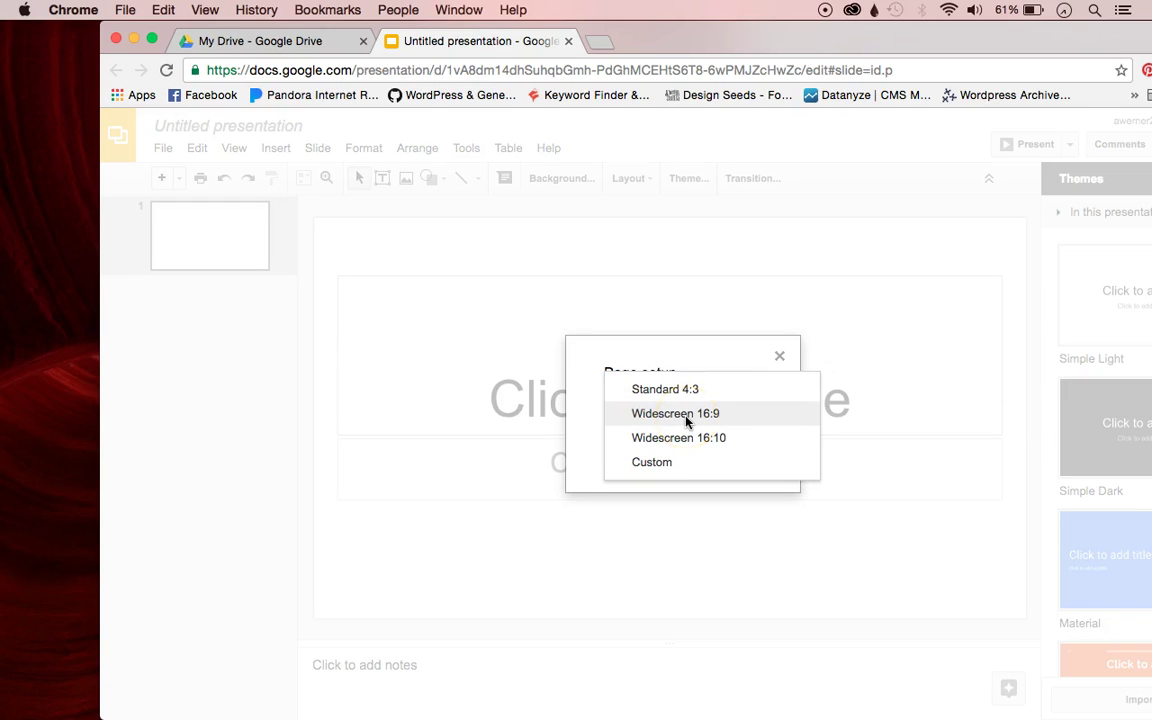
left_click(672, 472)
double_click(630, 446)
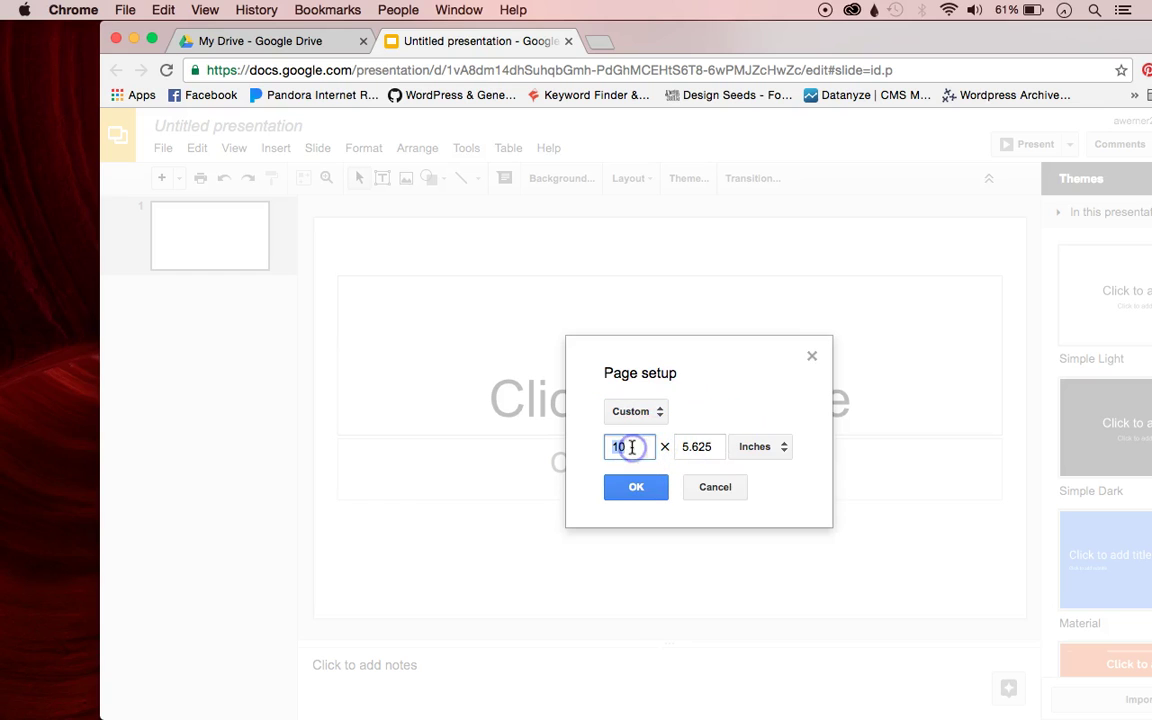
double_click(690, 445)
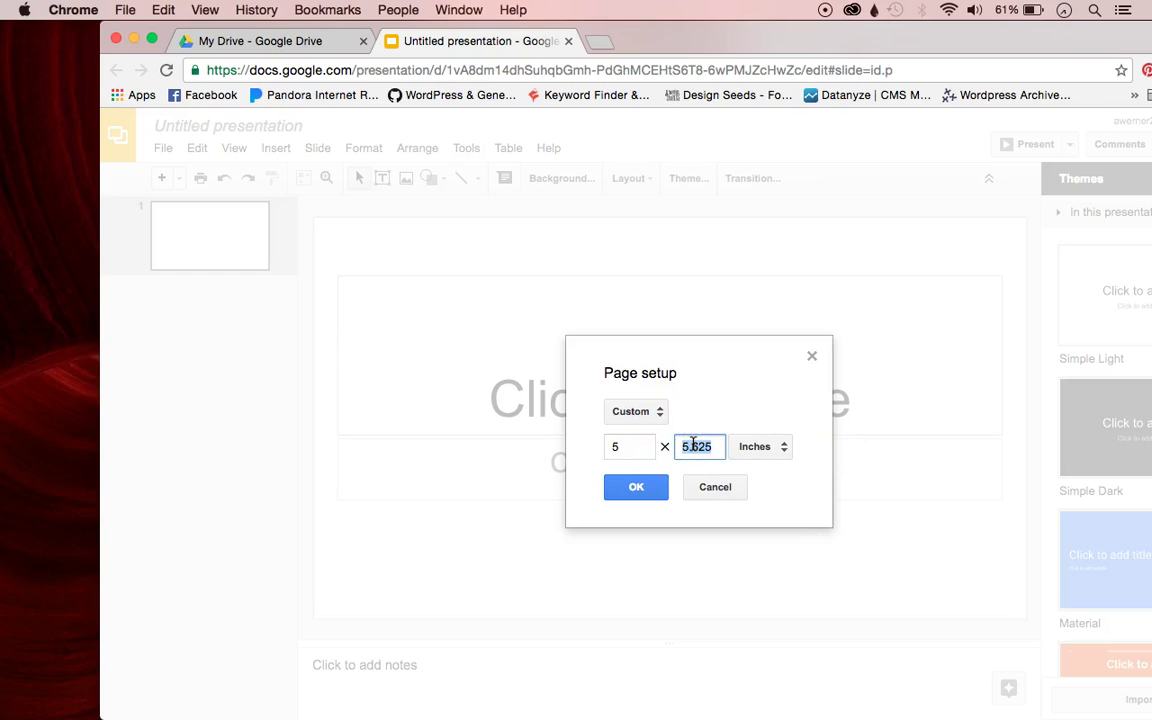
left_click(795, 446)
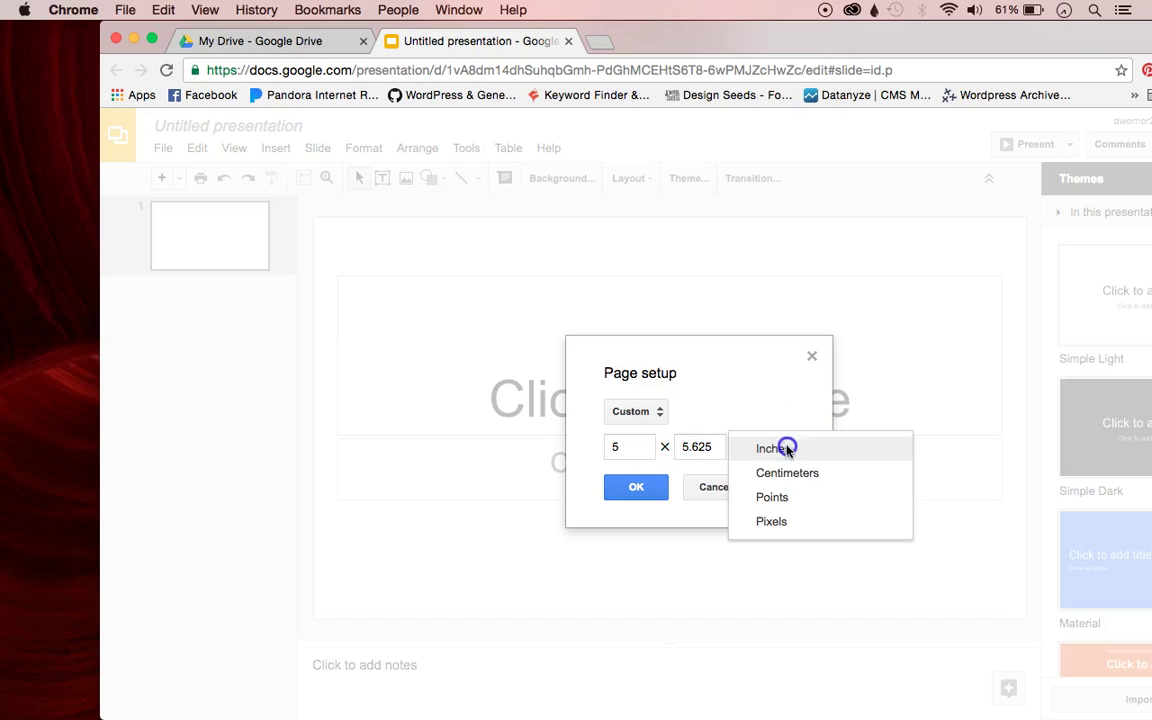
left_click(782, 524)
left_click(625, 447)
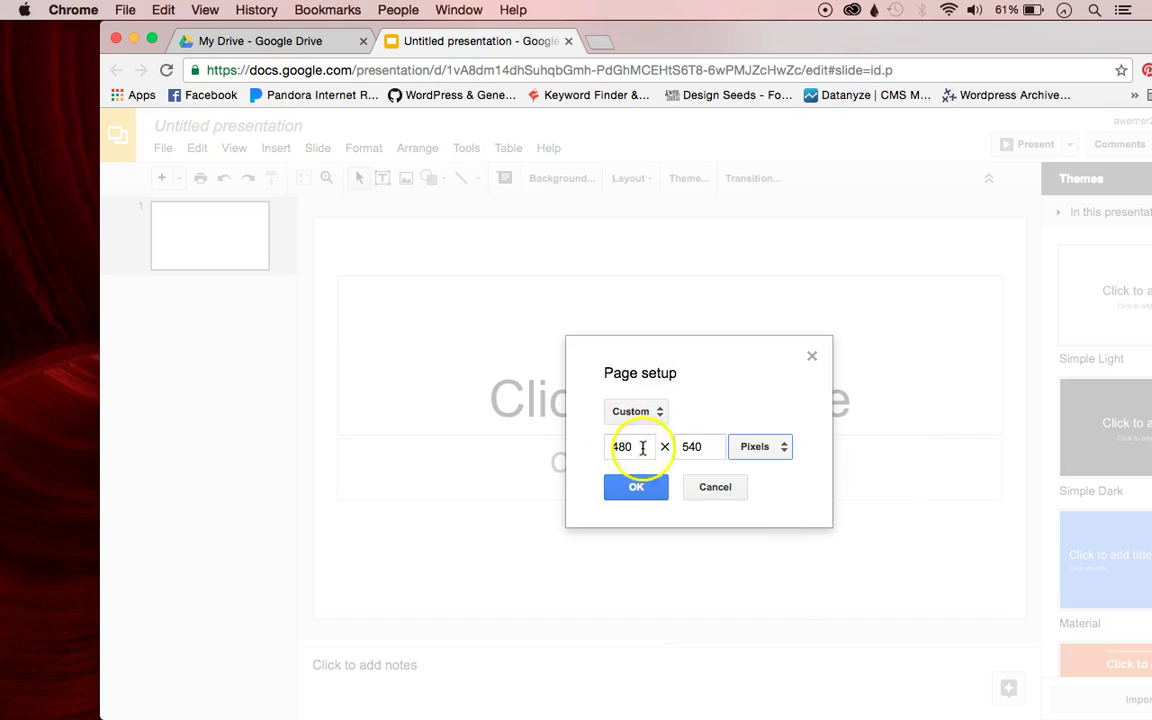
left_click(700, 447)
double_click(700, 447)
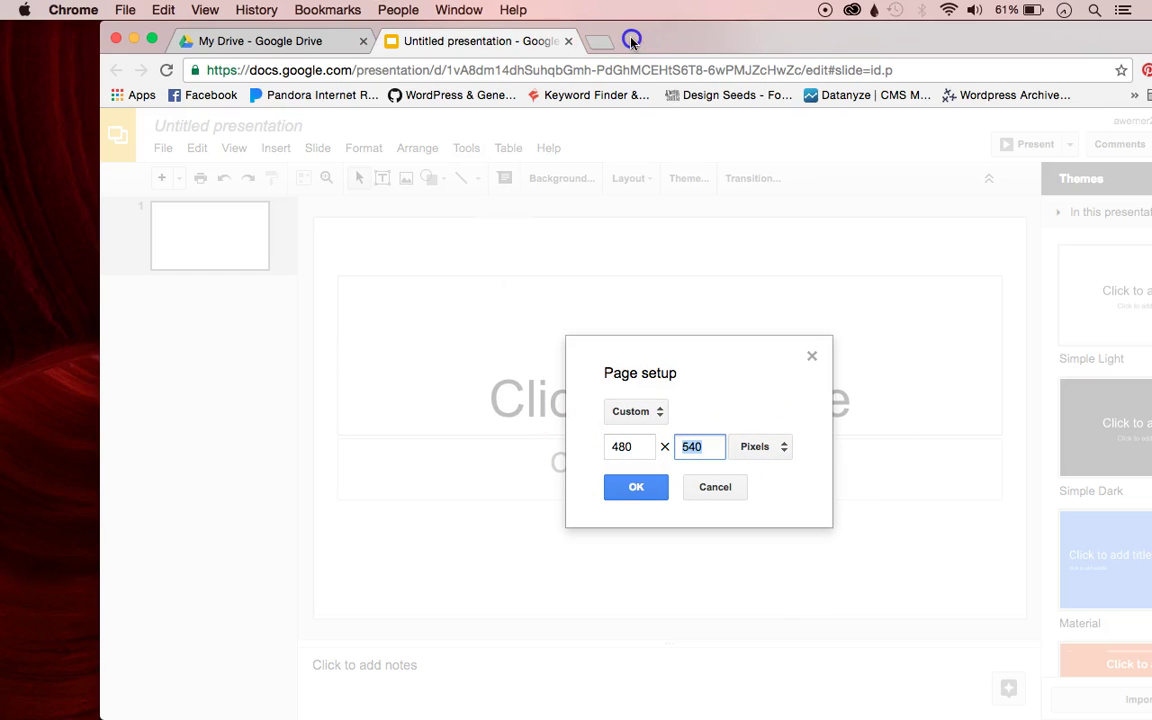
left_click(718, 487)
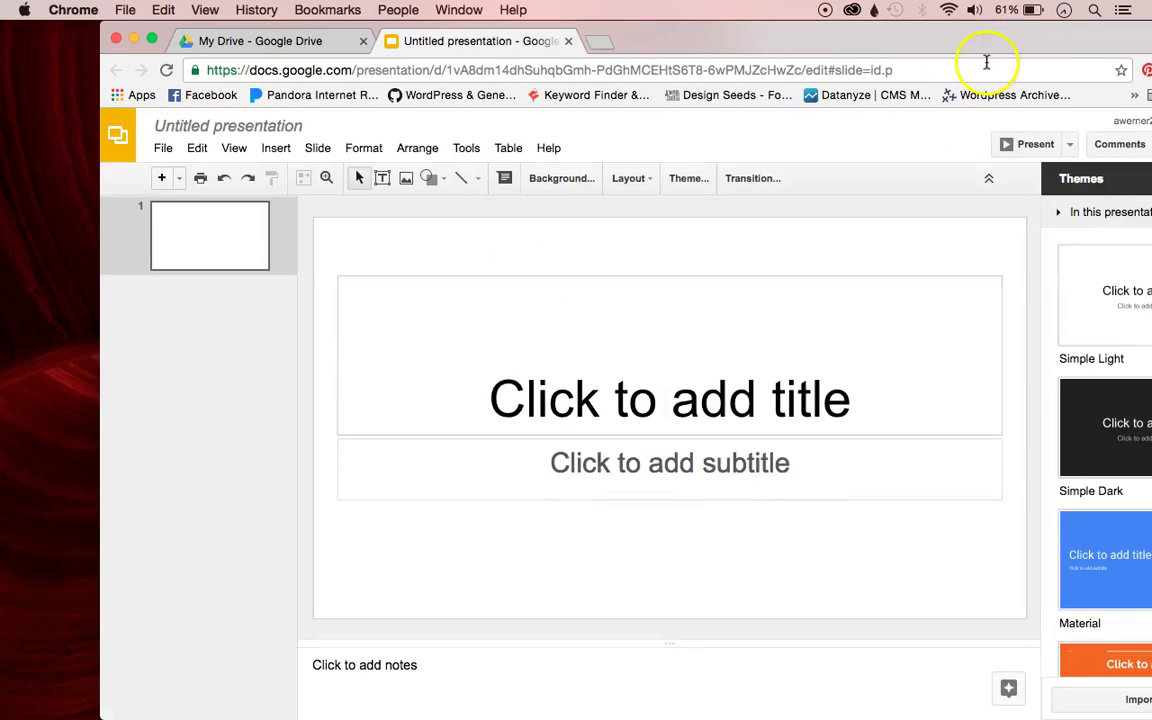
Bring the Pinterest results forward and open the Smartphone Safety for Kids pin.
left_click_drag(992, 43, 602, 40)
left_click_drag(1095, 38, 370, 40)
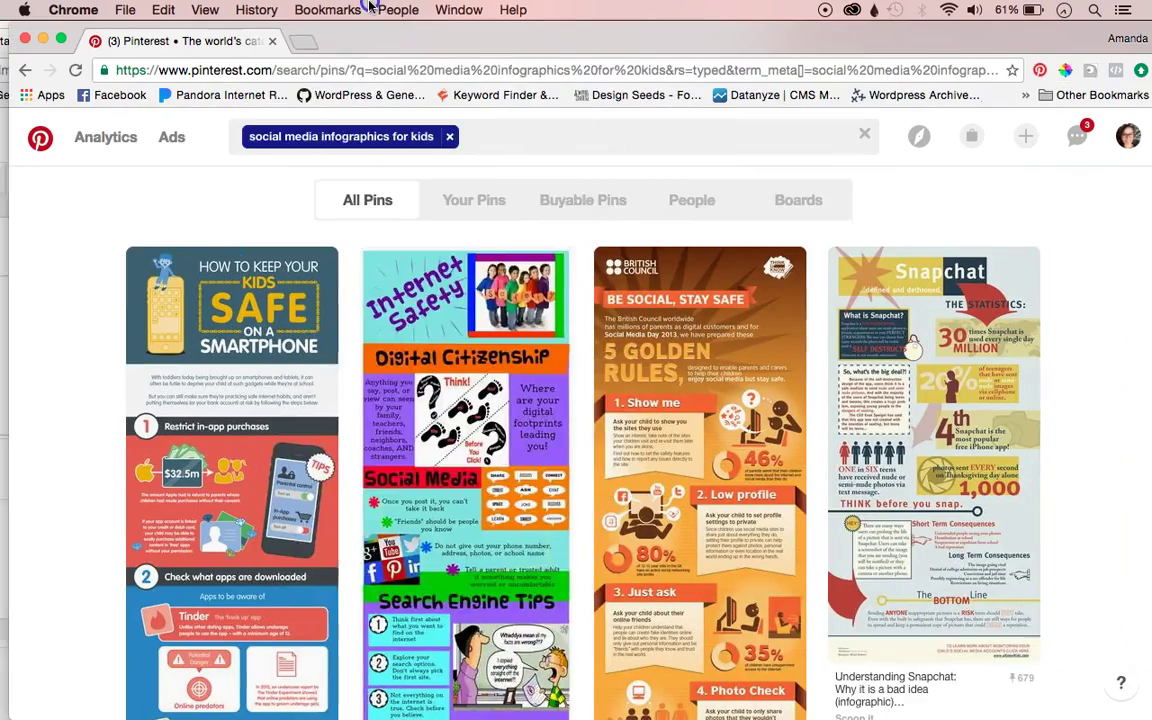
left_click(328, 10)
mouse_move(513, 10)
key("Escape")
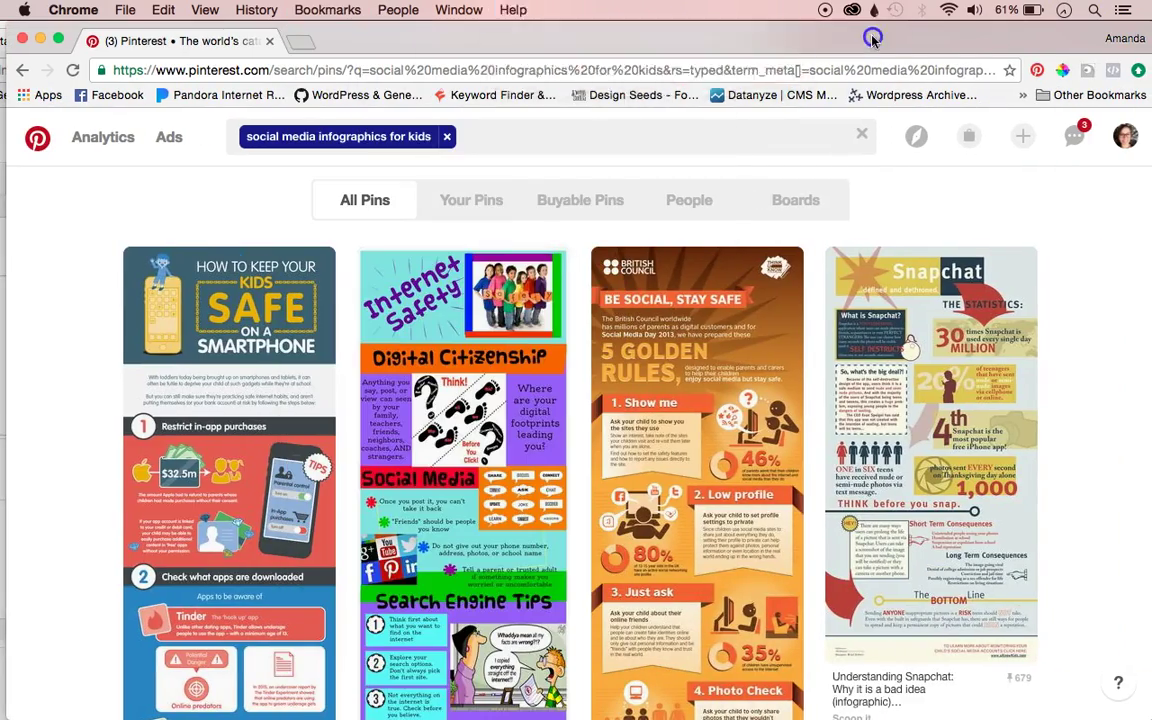
left_click(235, 398)
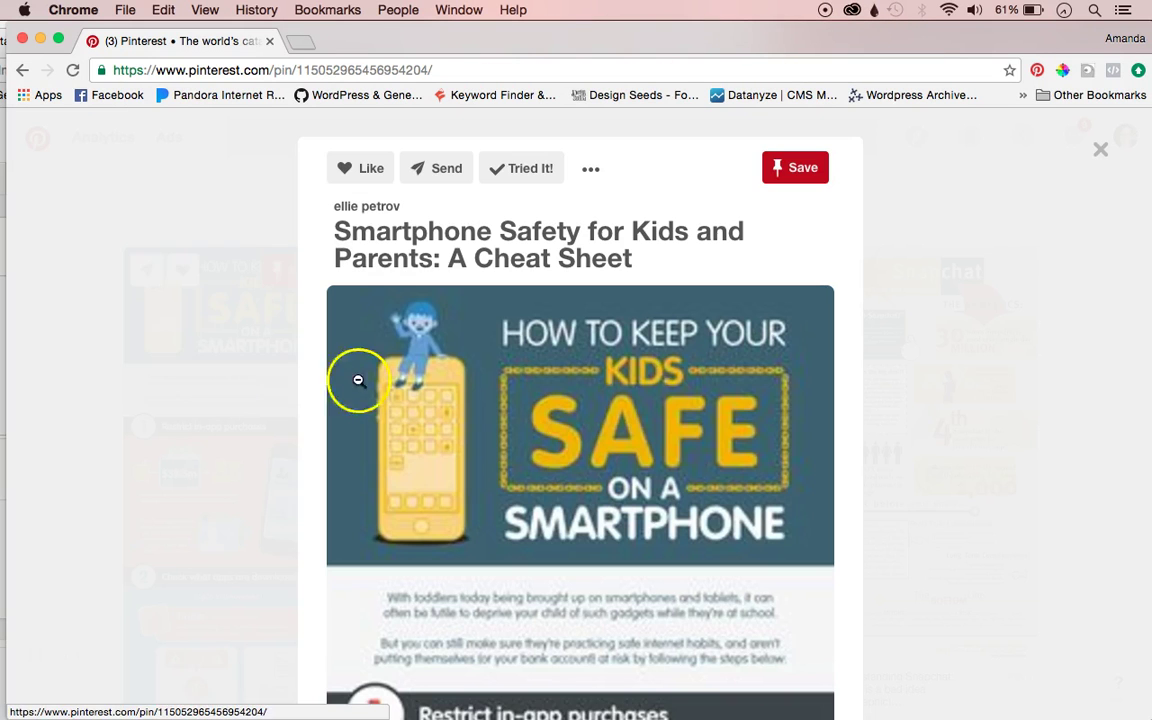
scroll(866, 489, "down", 5)
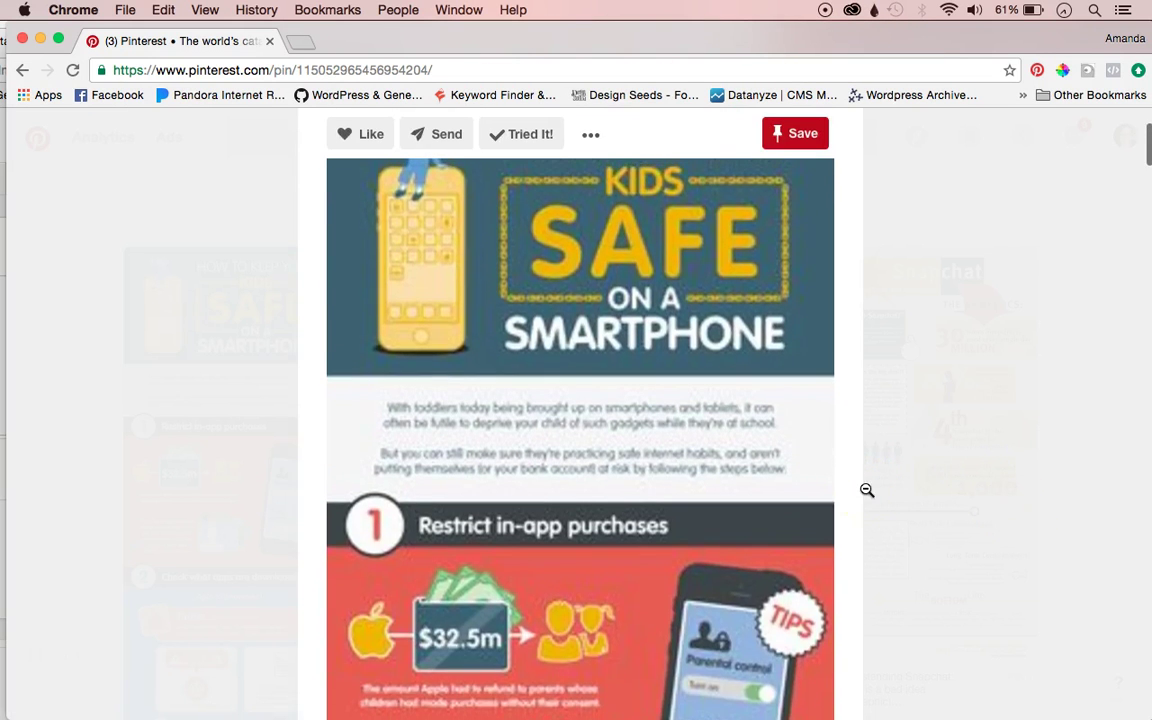
Zoom the page out to view the whole infographic, then bring the presentation back.
key("super+minus")
key("super+minus")
key("super+minus")
key("super+minus")
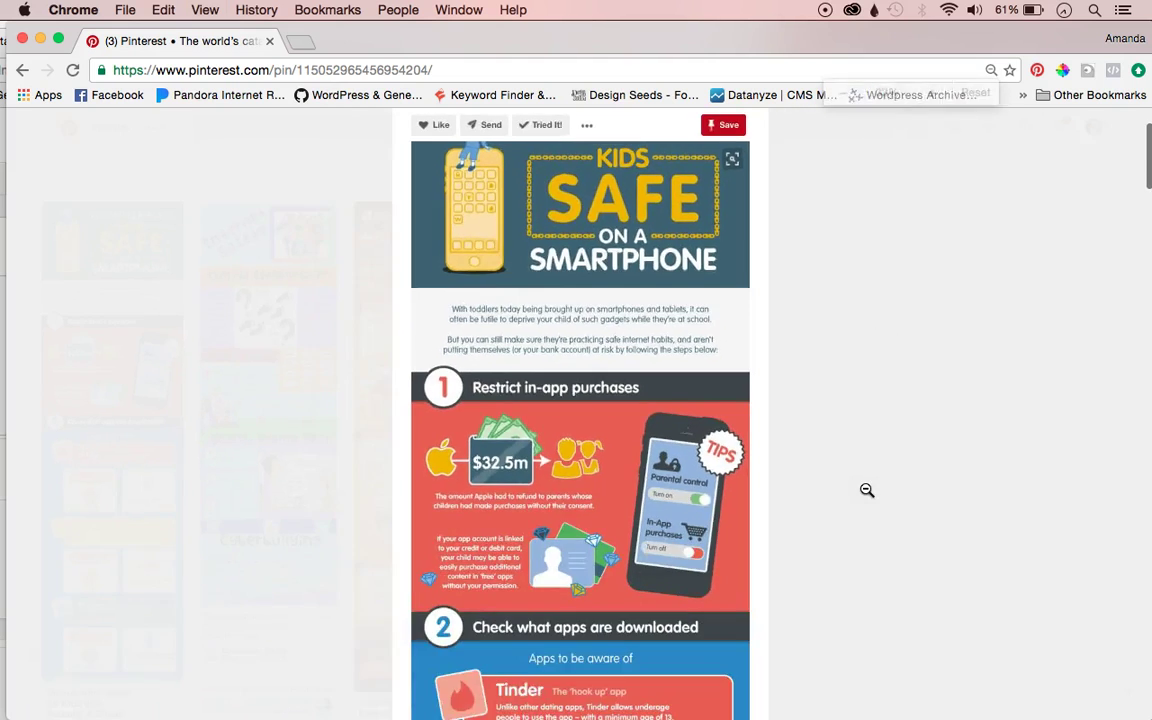
left_click(870, 421)
scroll(870, 421, "up", 2)
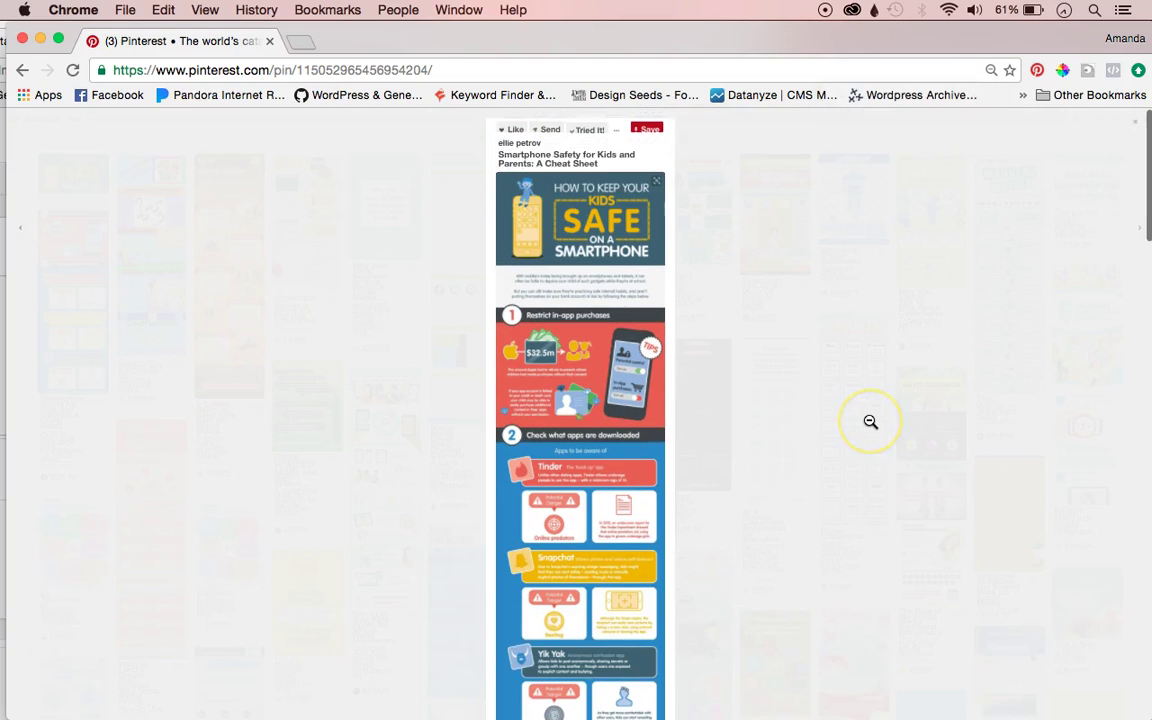
scroll(870, 421, "up", 1)
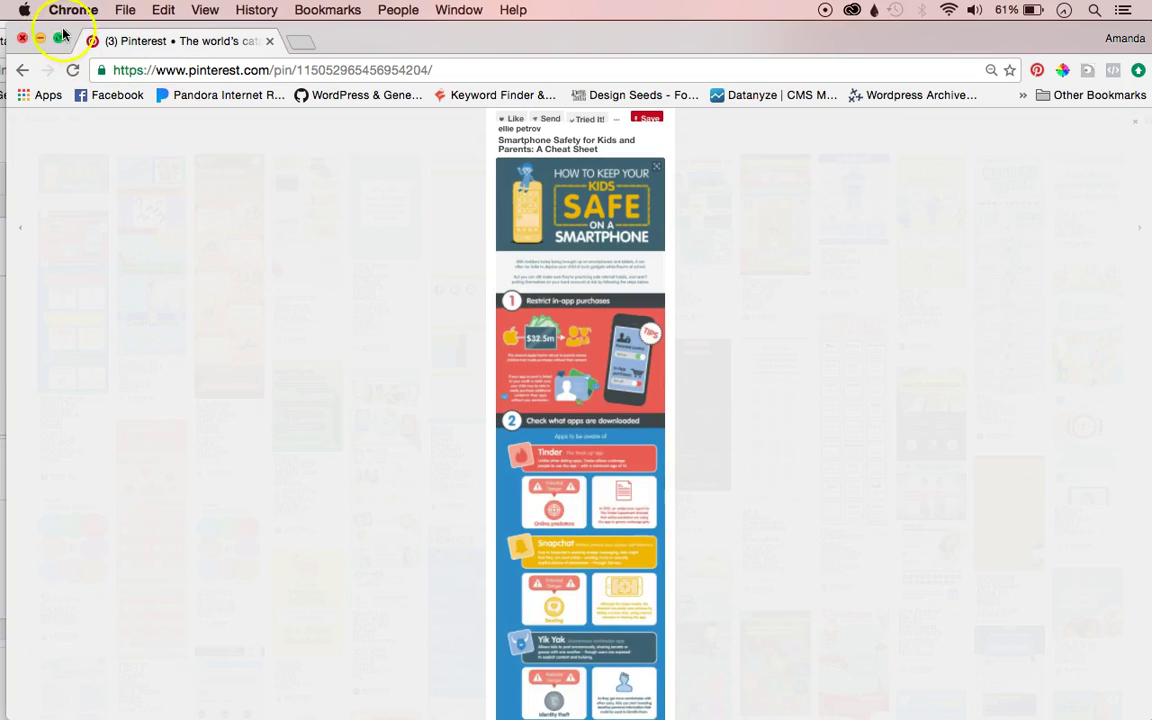
left_click_drag(70, 33, 643, 34)
left_click_drag(485, 50, 961, 48)
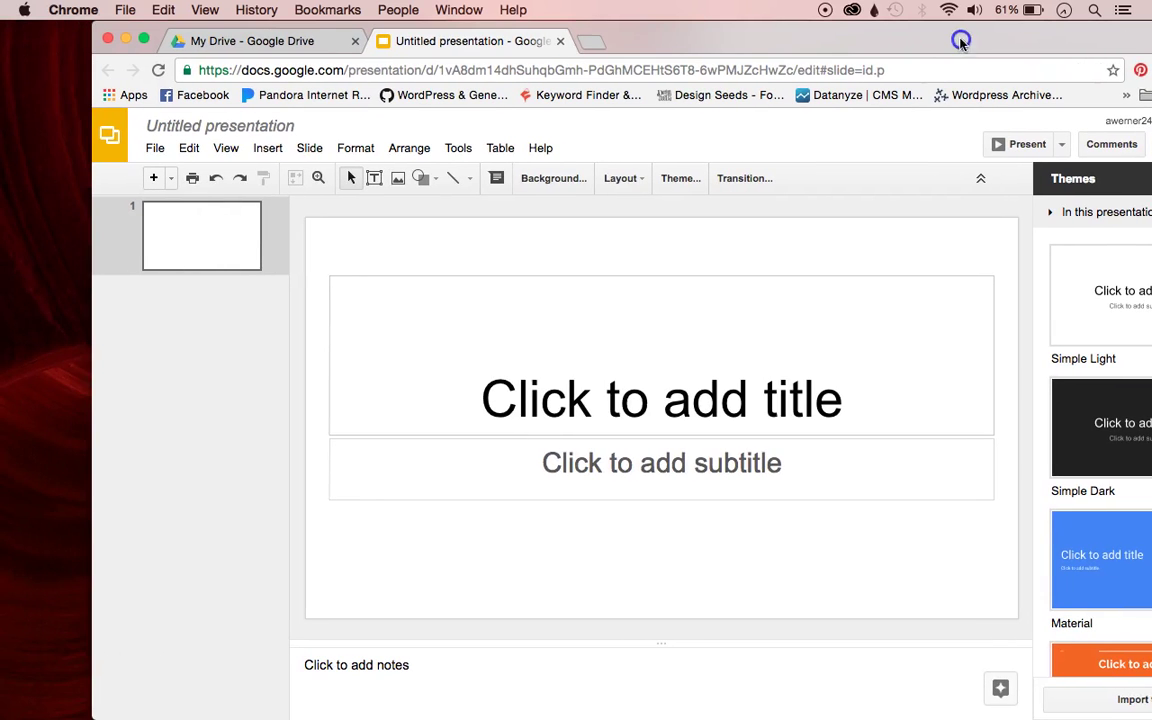
Set a custom page size of 188 × 625 pixels in Page setup.
left_click(155, 148)
left_click(262, 570)
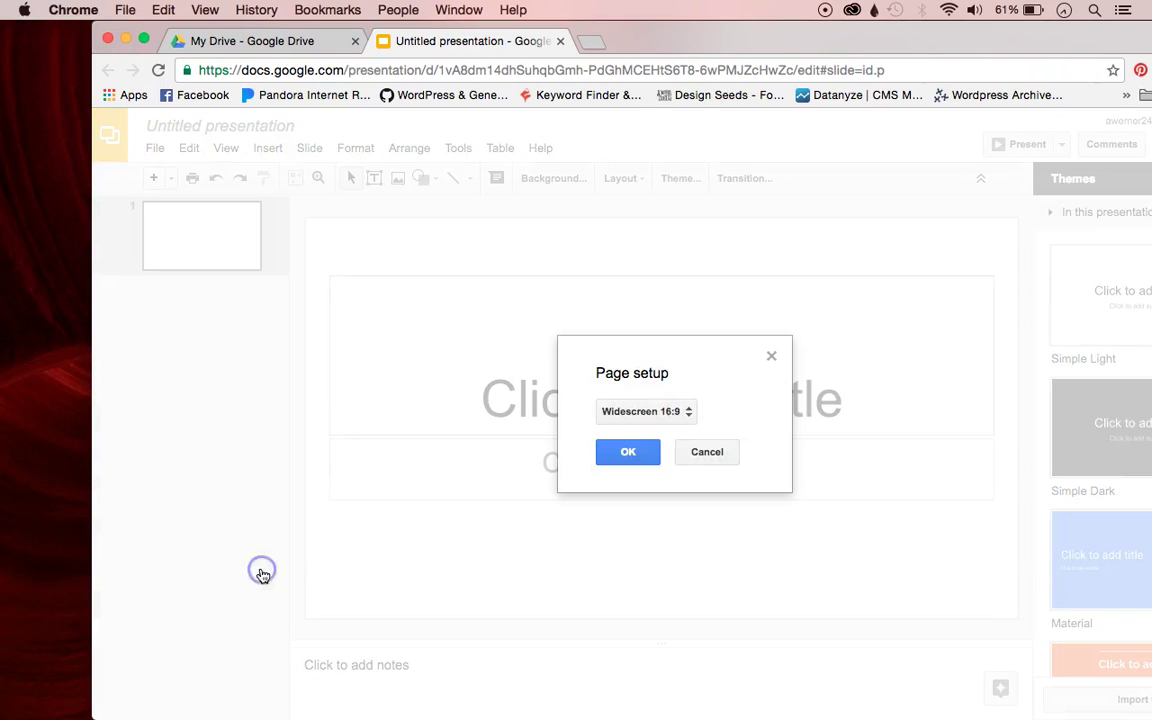
left_click(646, 411)
left_click(648, 463)
left_click(613, 448)
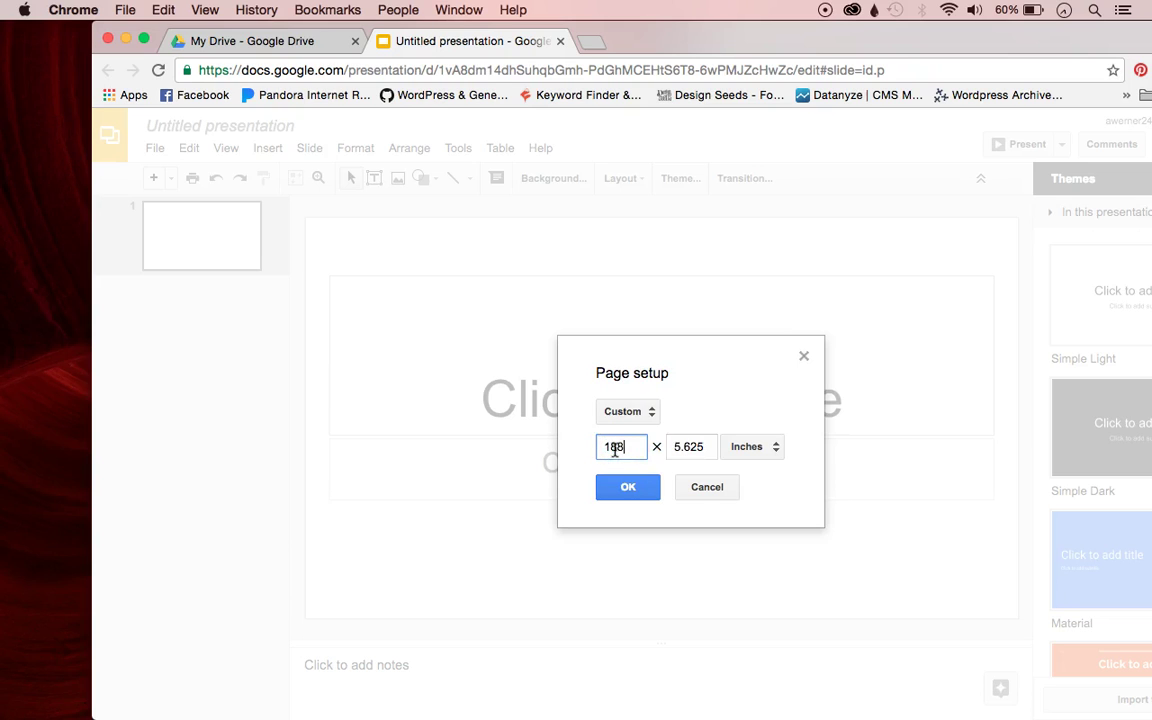
left_click(697, 446)
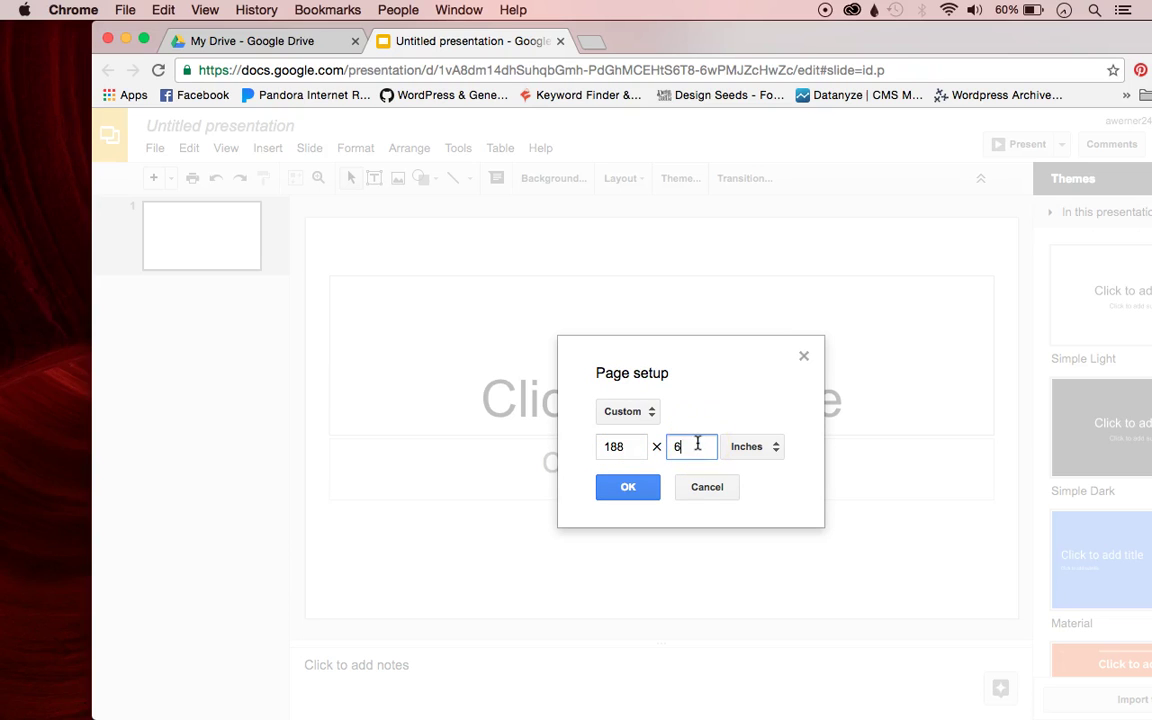
left_click(756, 448)
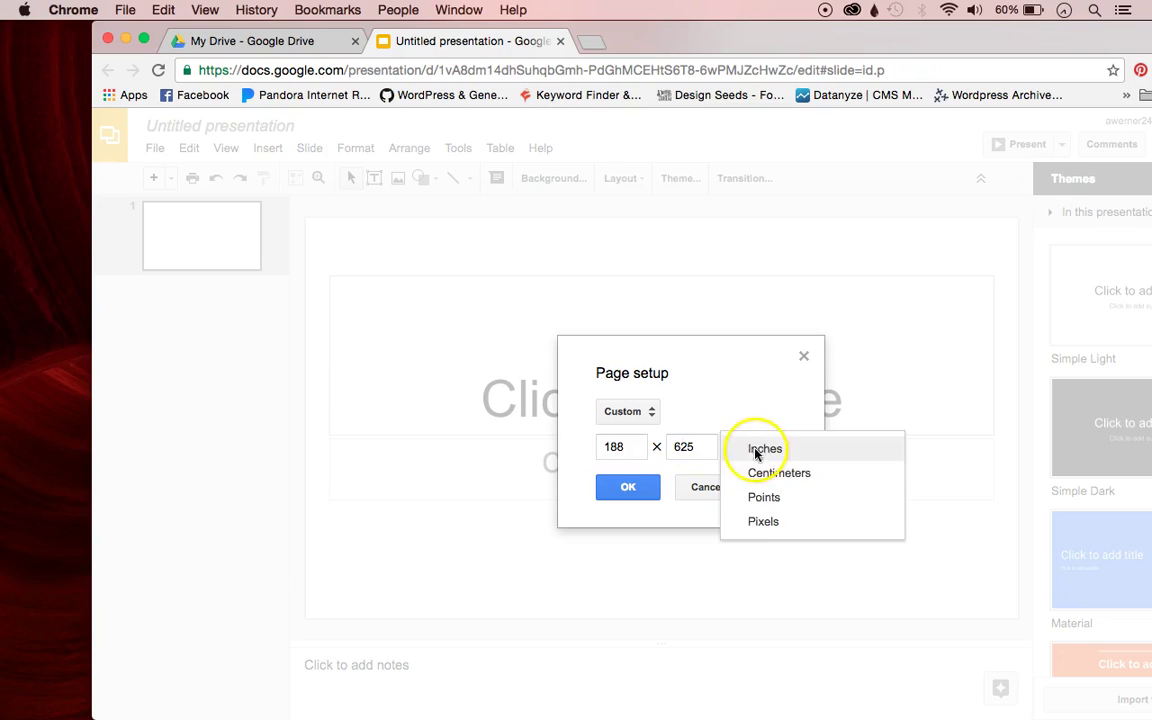
left_click(761, 522)
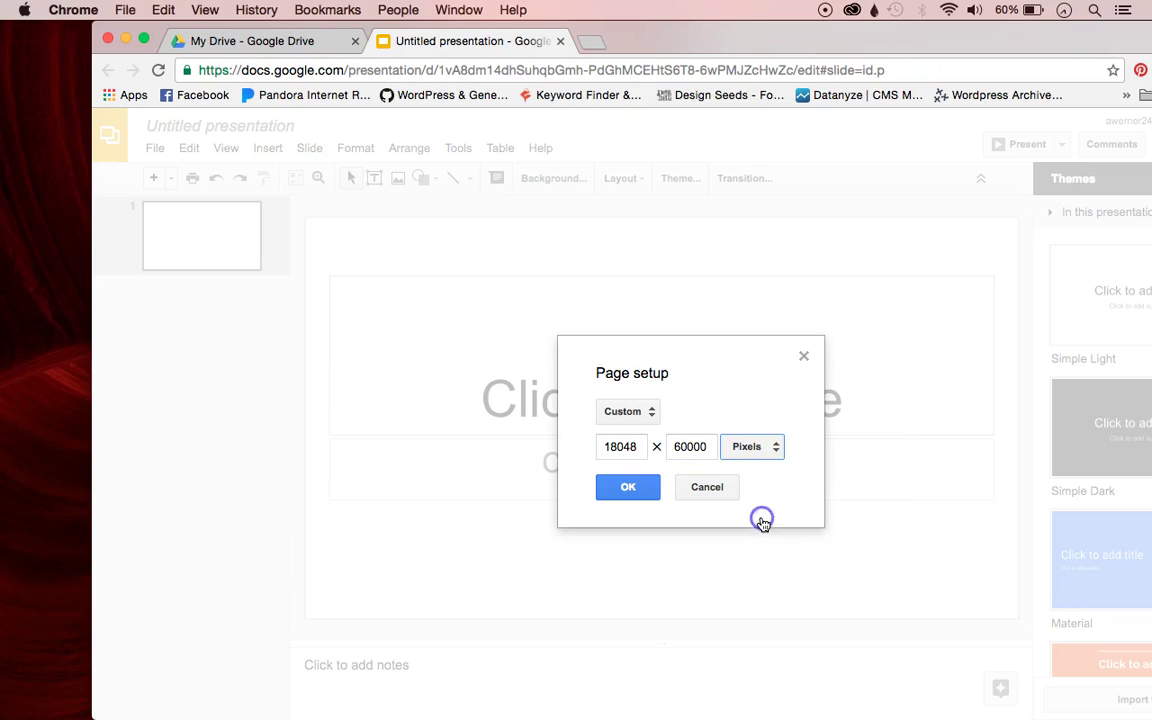
double_click(628, 449)
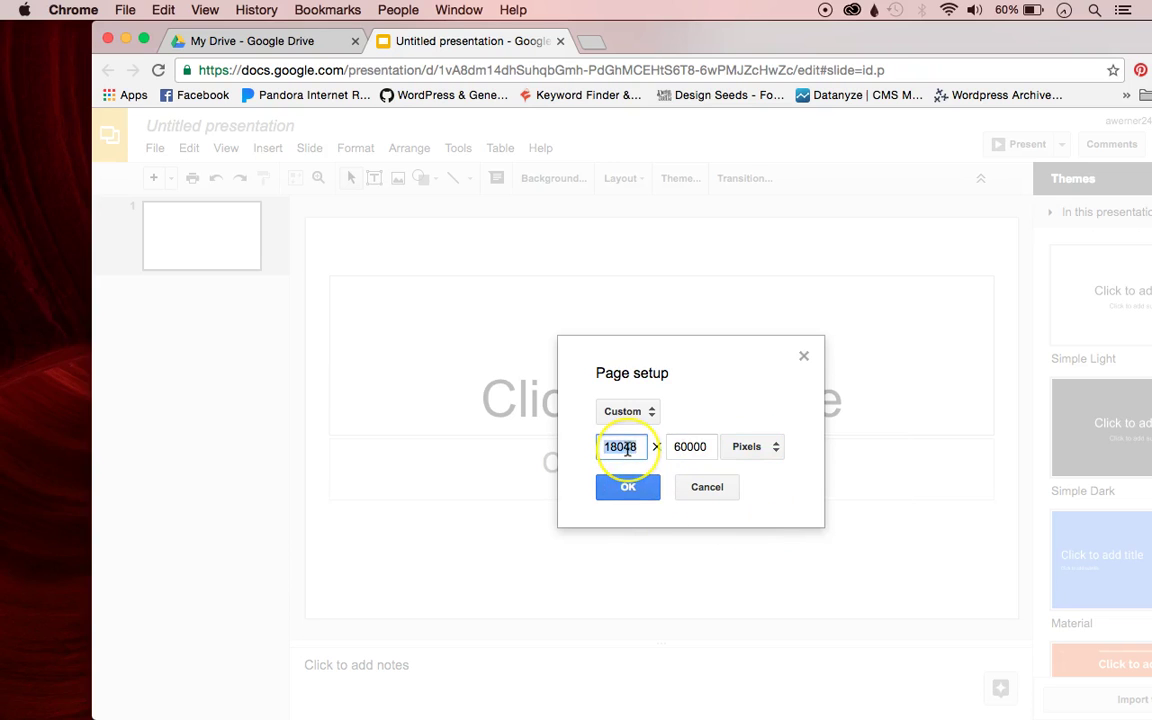
left_click(690, 447)
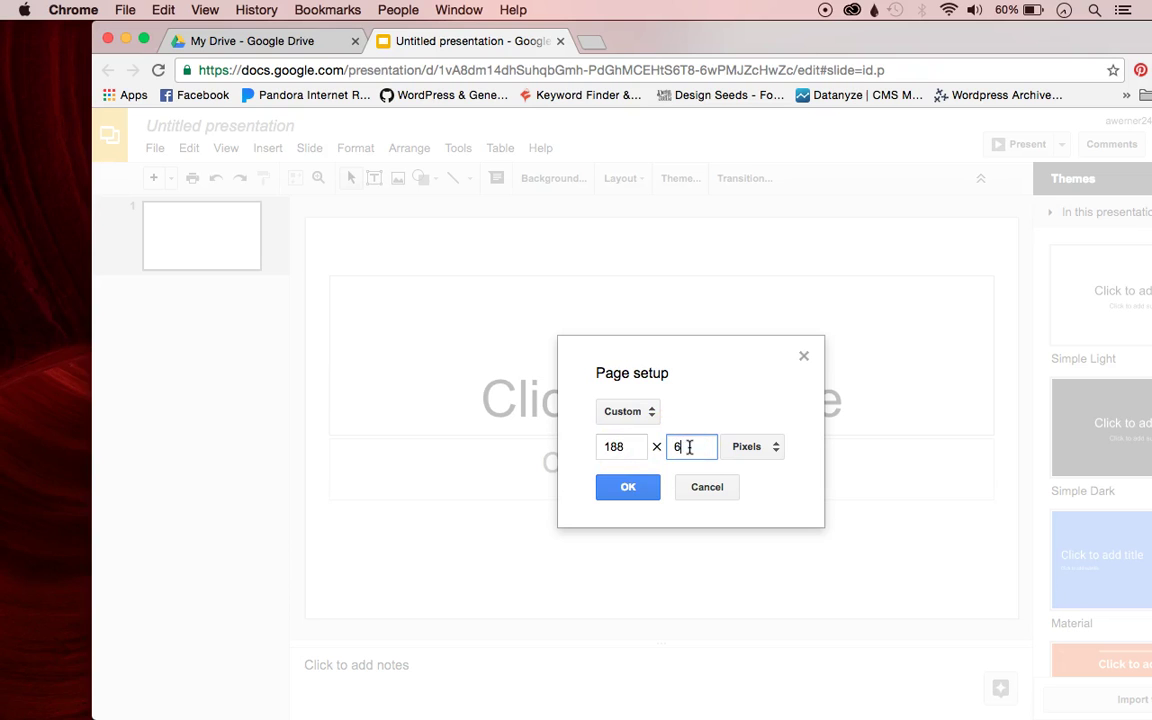
left_click(628, 488)
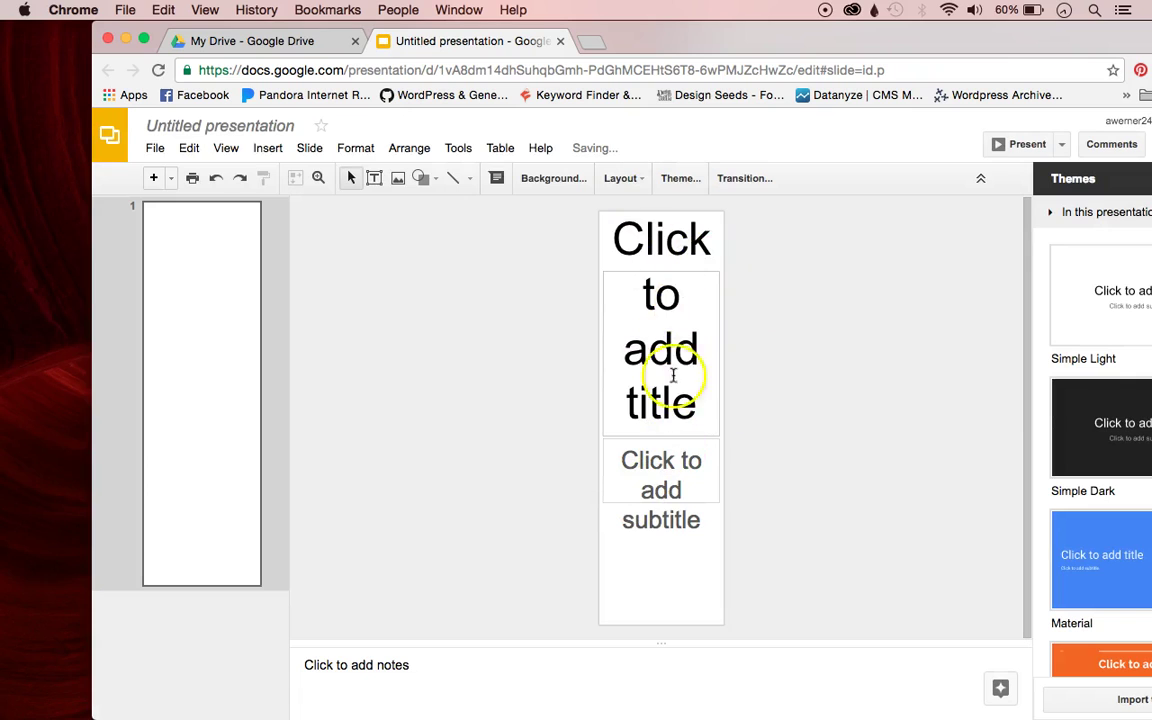
Delete the title and subtitle placeholder boxes from the slide.
left_click(694, 272)
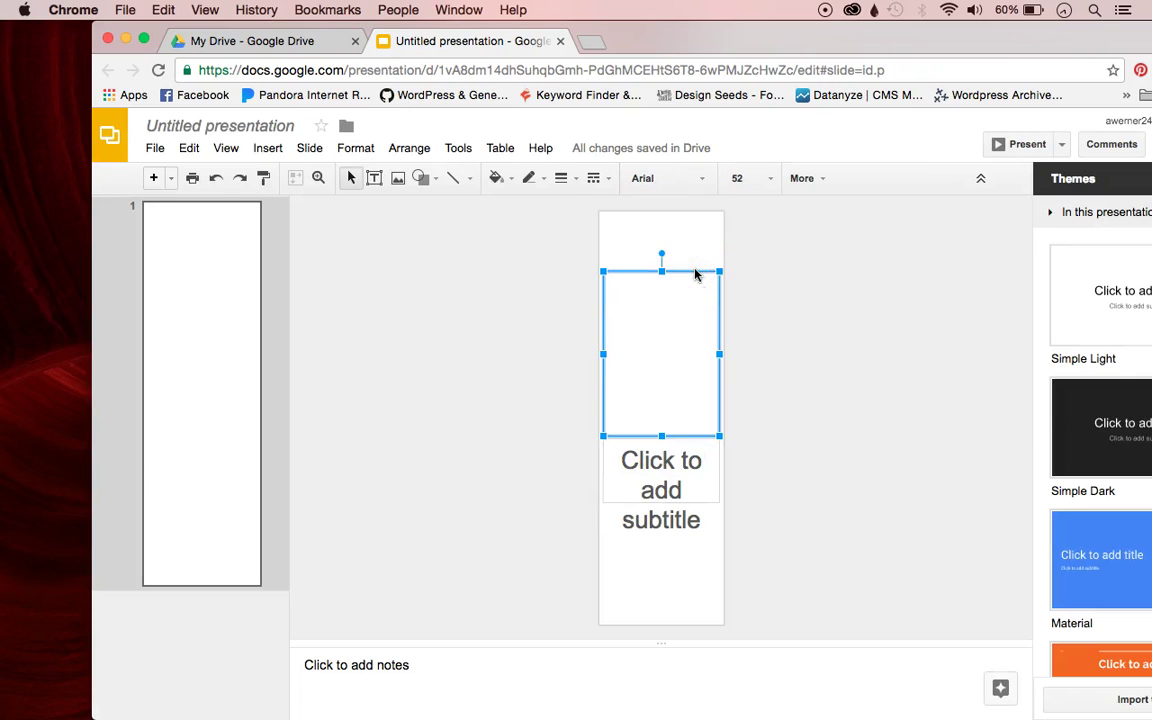
key("Delete")
left_click(682, 434)
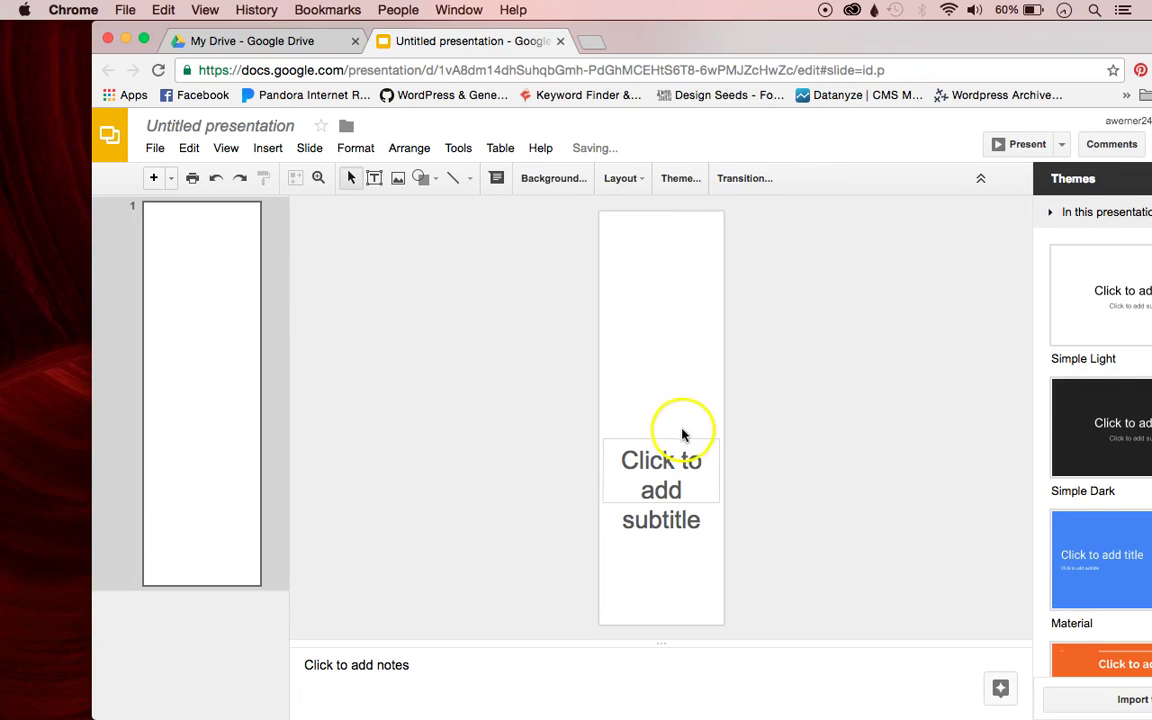
key("Delete")
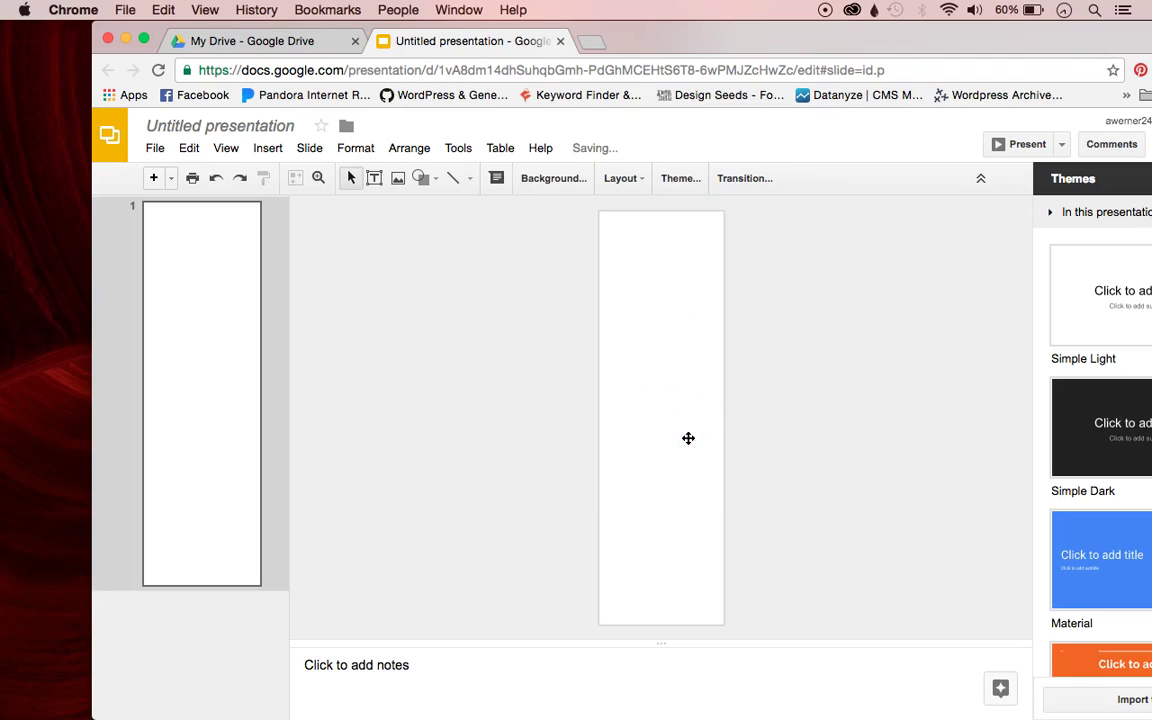
Rename the presentation to 'Infographic About Social Media'.
left_click(232, 123)
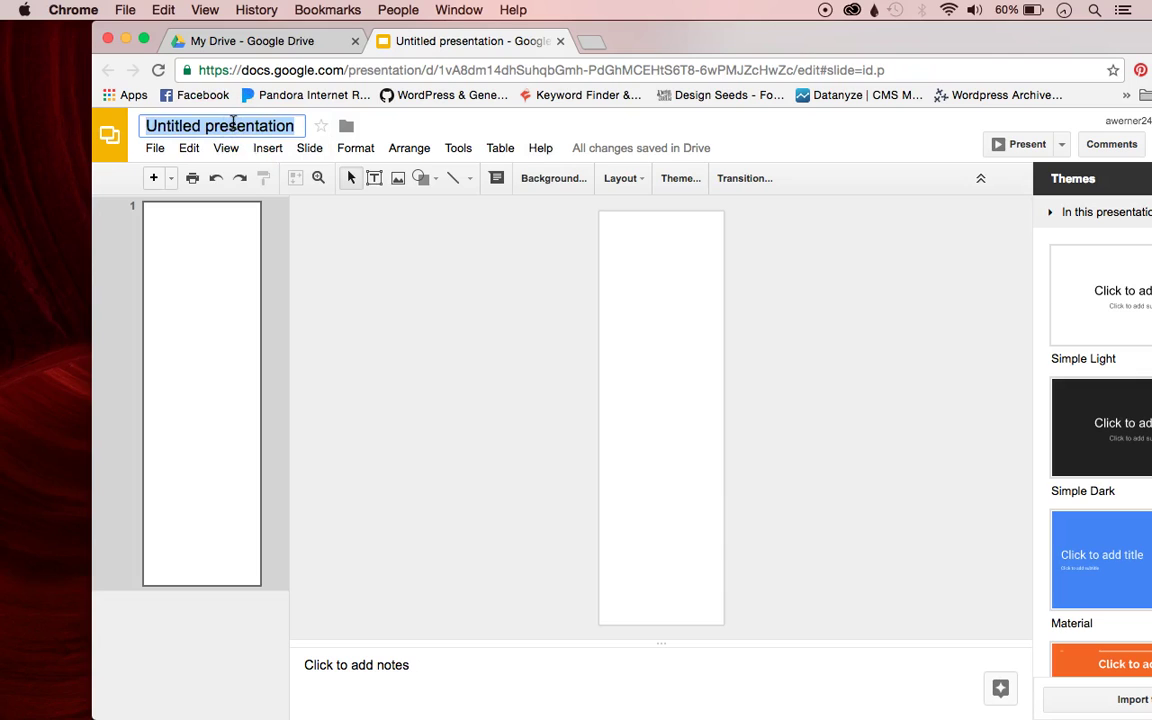
key("BackSpace")
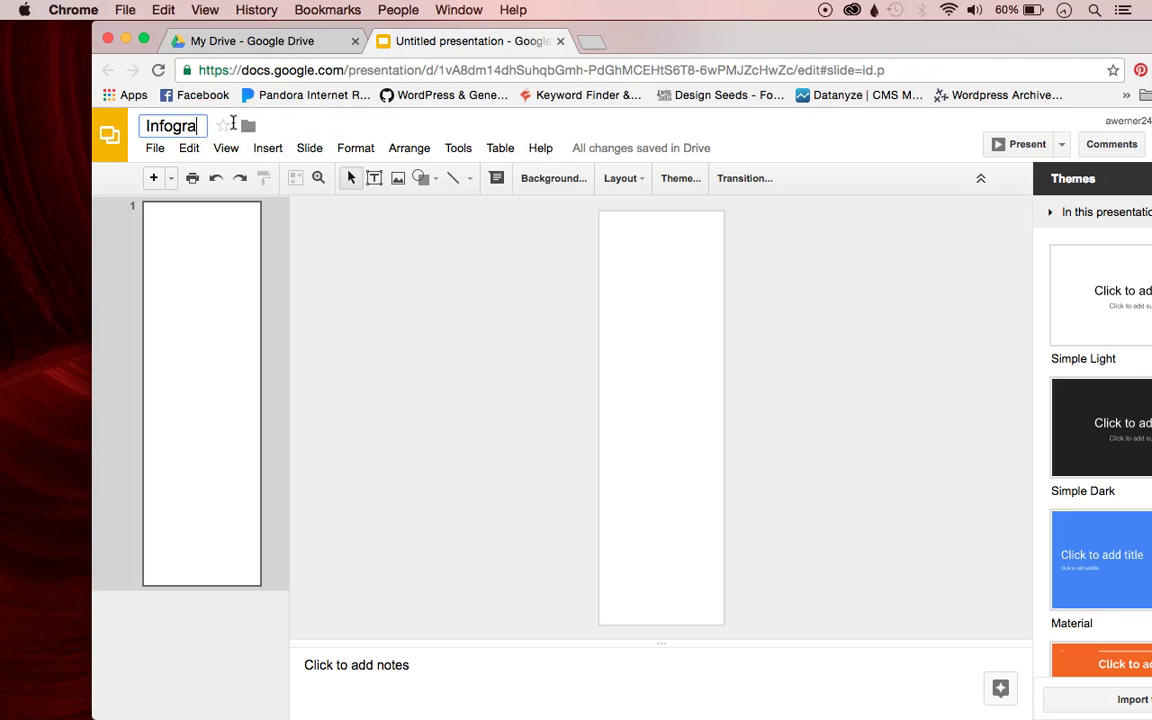
type("Infographic A")
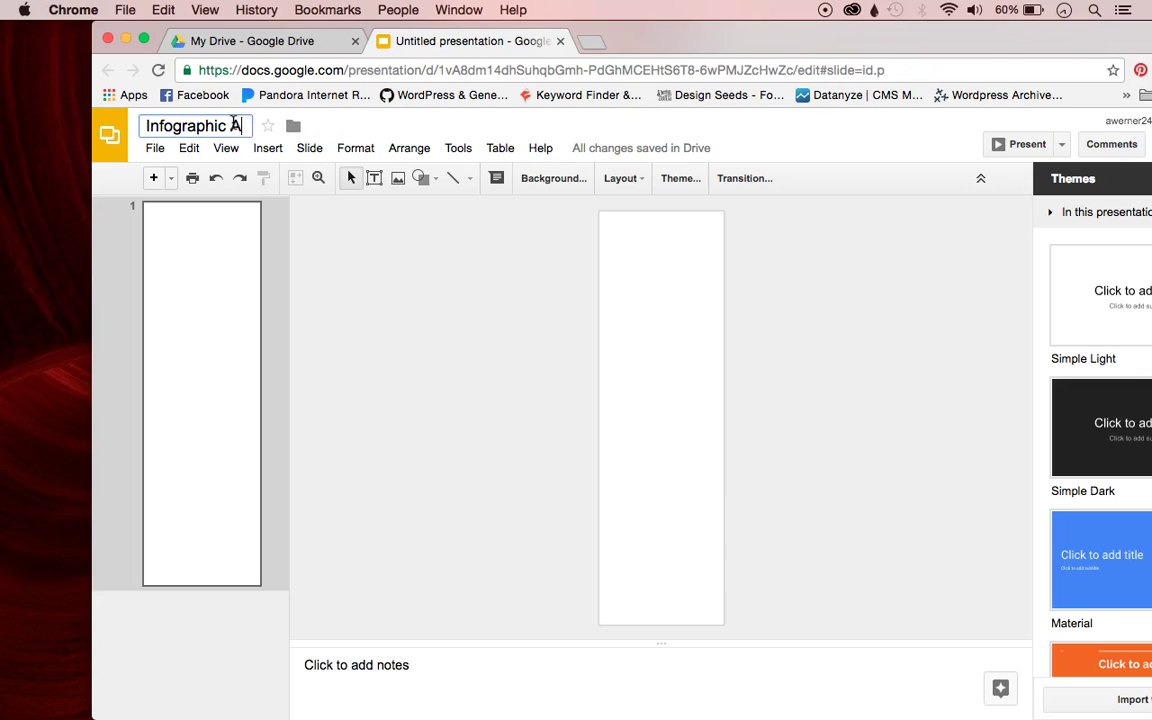
type("bout Social Media")
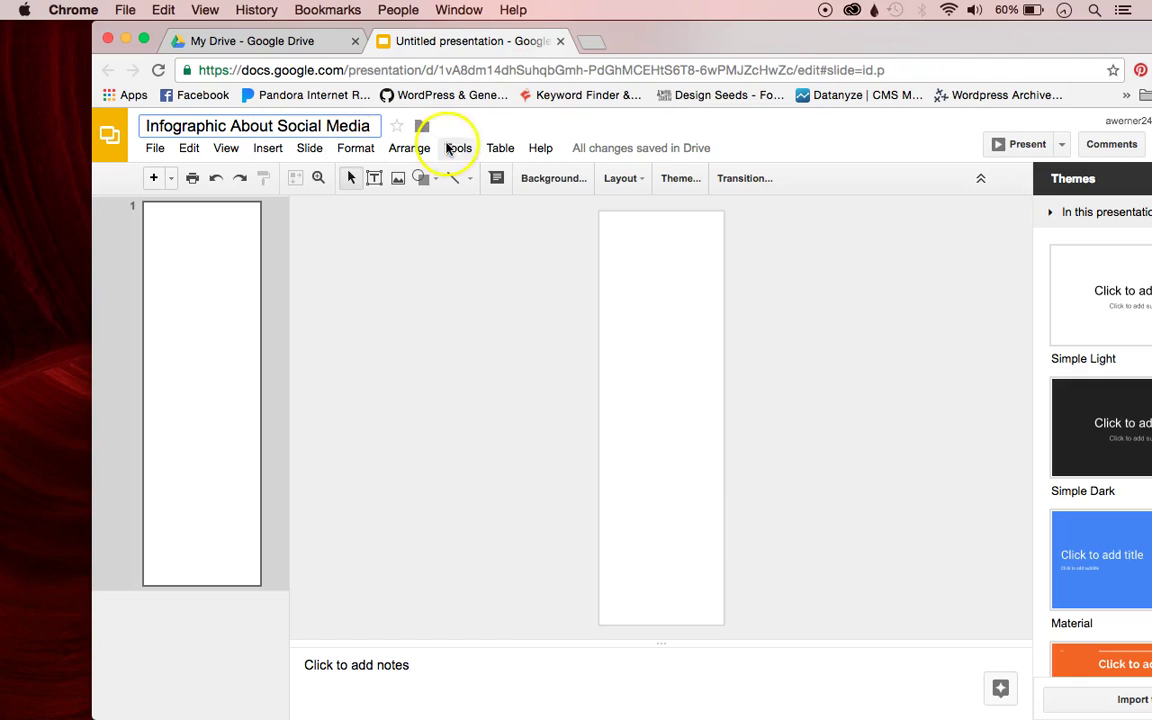
left_click(435, 316)
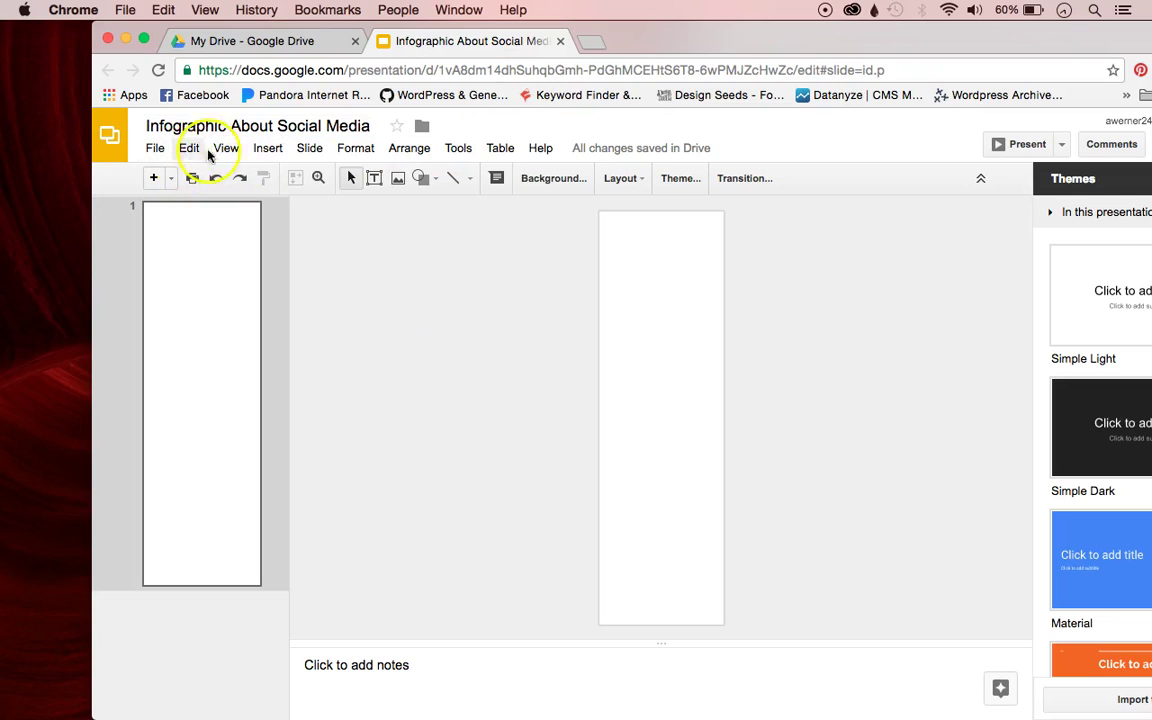
Add a top text box in Abril Fatface reading 'Best Social Media Platforms for Kids'.
left_click(267, 150)
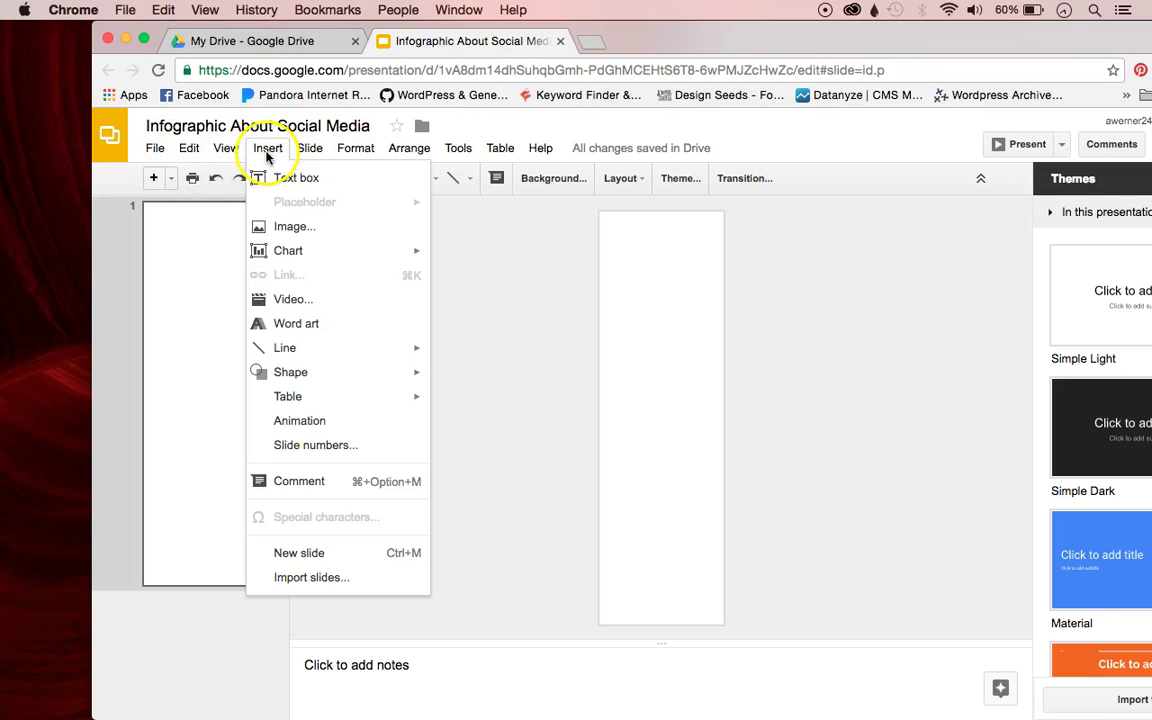
left_click(322, 180)
mouse_move(600, 218)
left_mouse_down()
mouse_move(704, 252)
mouse_move(723, 273)
left_mouse_up()
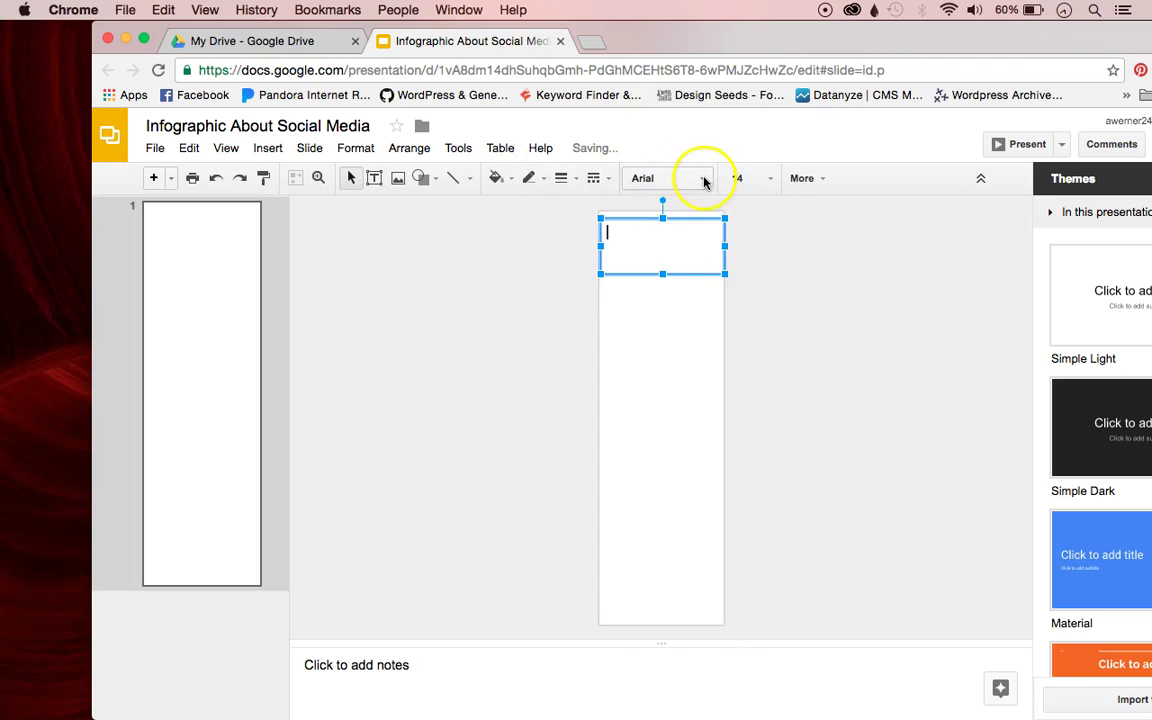
left_click(702, 179)
left_click(712, 346)
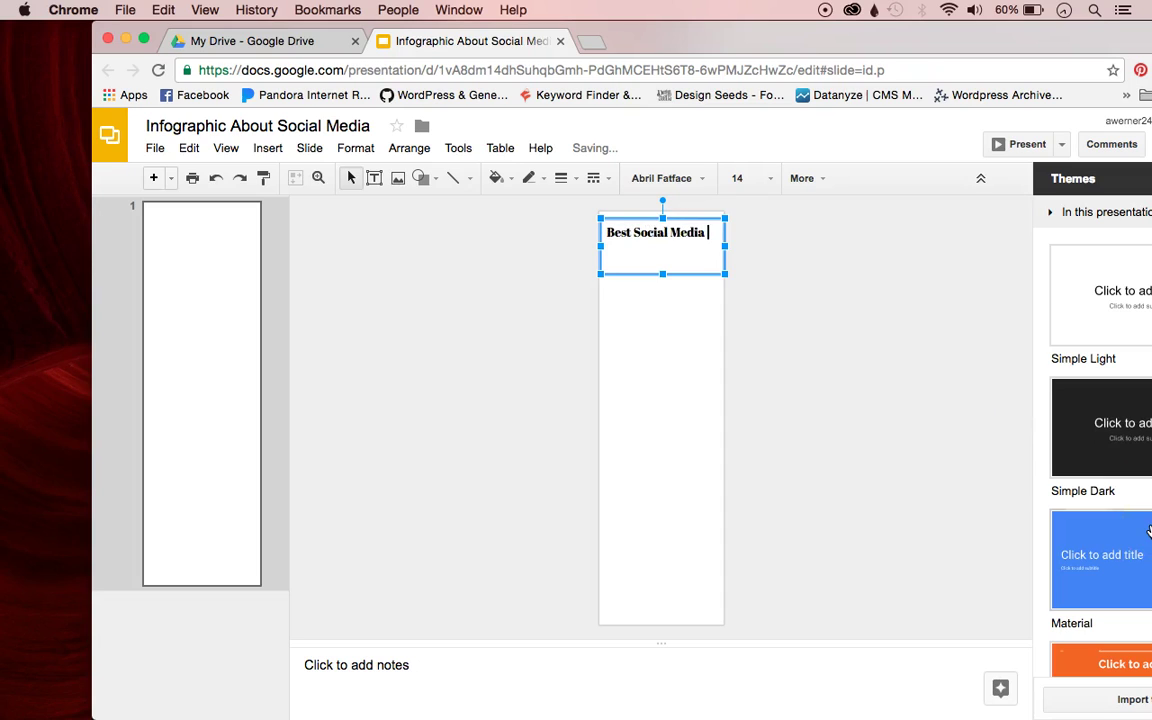
left_click(1133, 653)
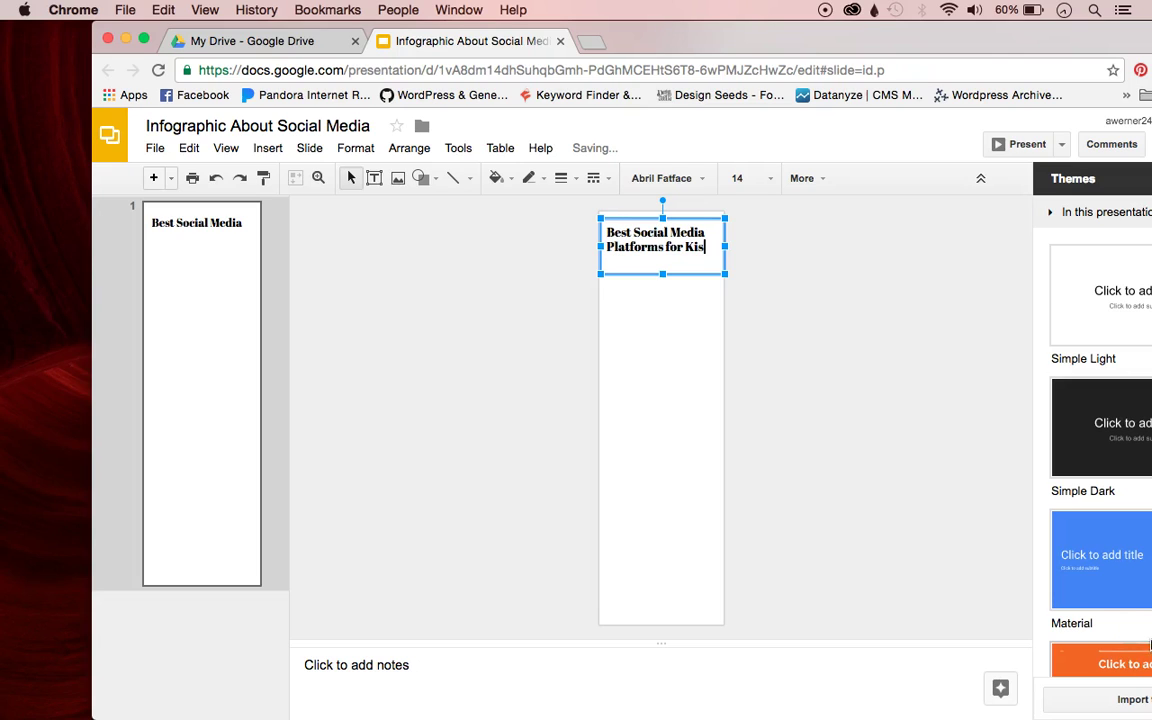
type("ds")
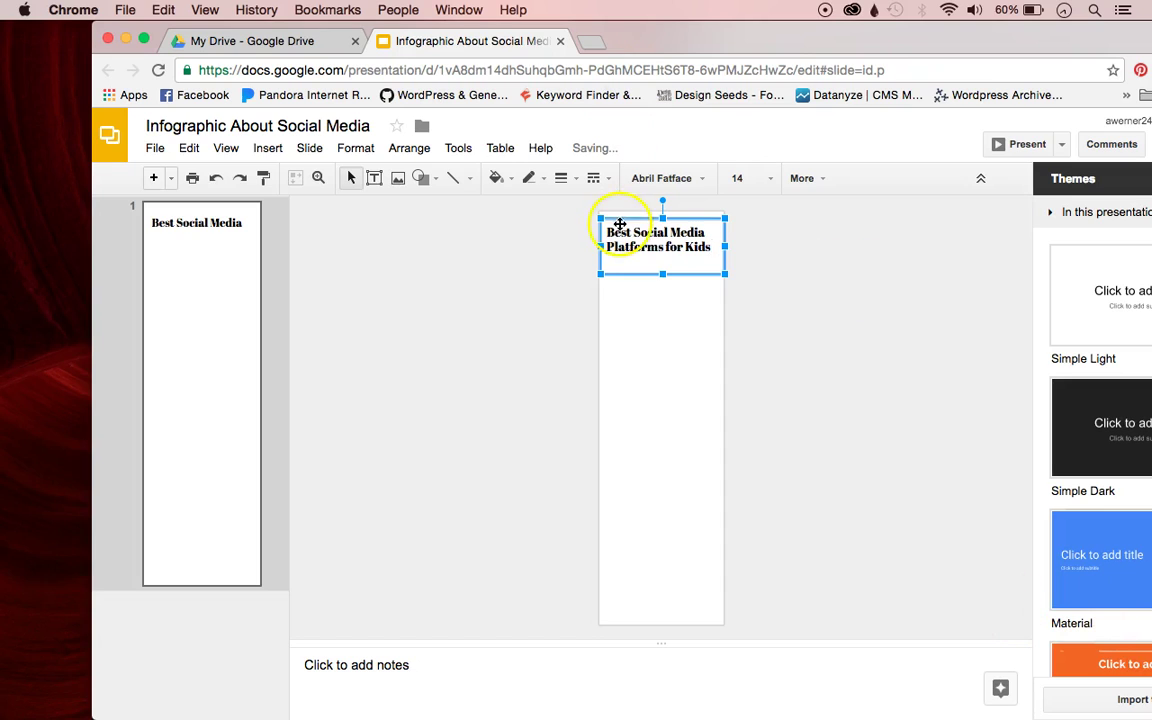
Center-align the title text.
left_click_drag(610, 232, 711, 247)
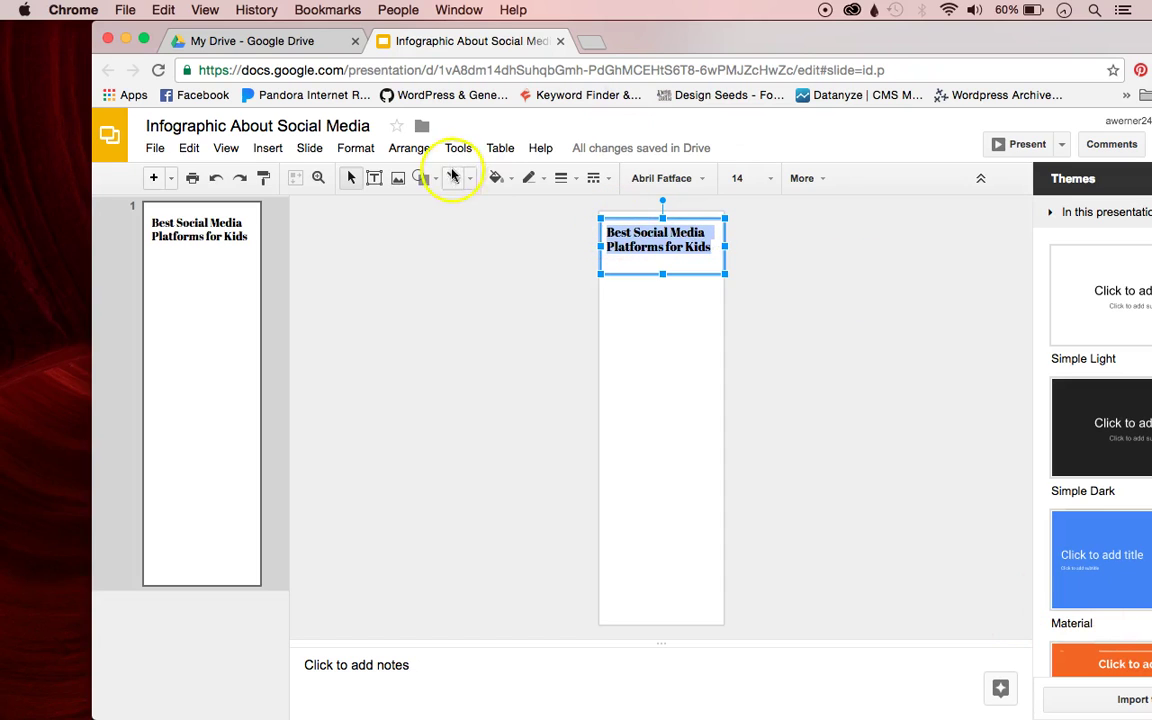
left_click(820, 179)
left_click(612, 210)
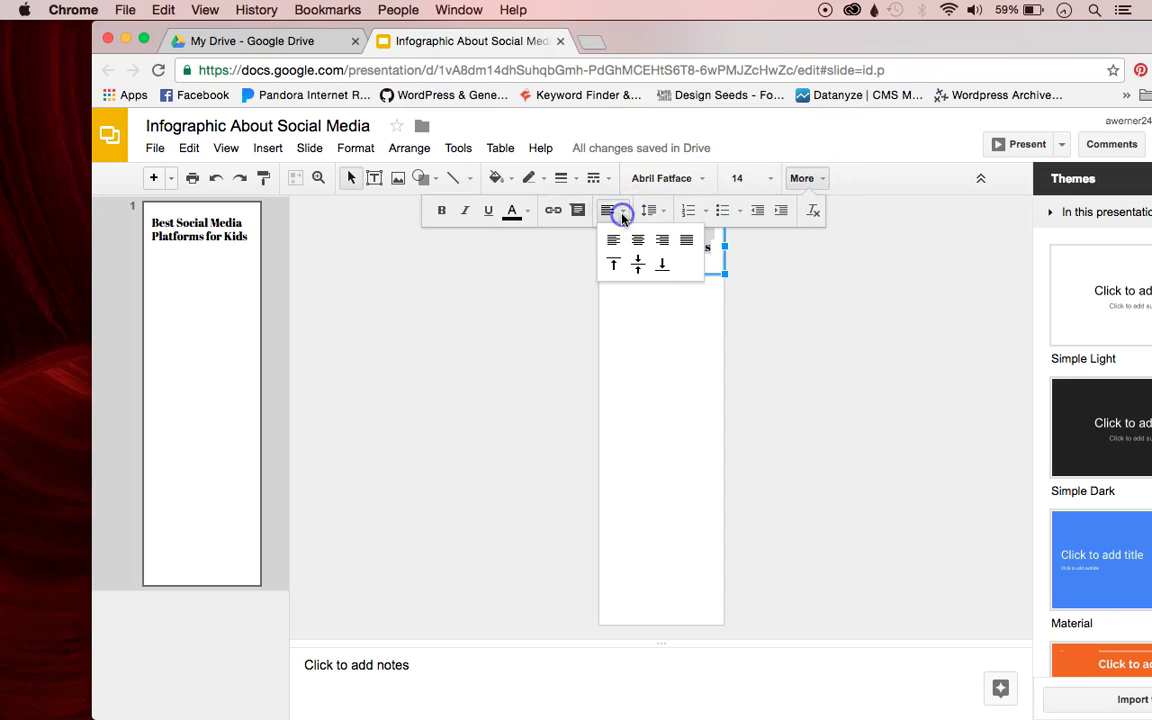
left_click(638, 240)
left_click(643, 321)
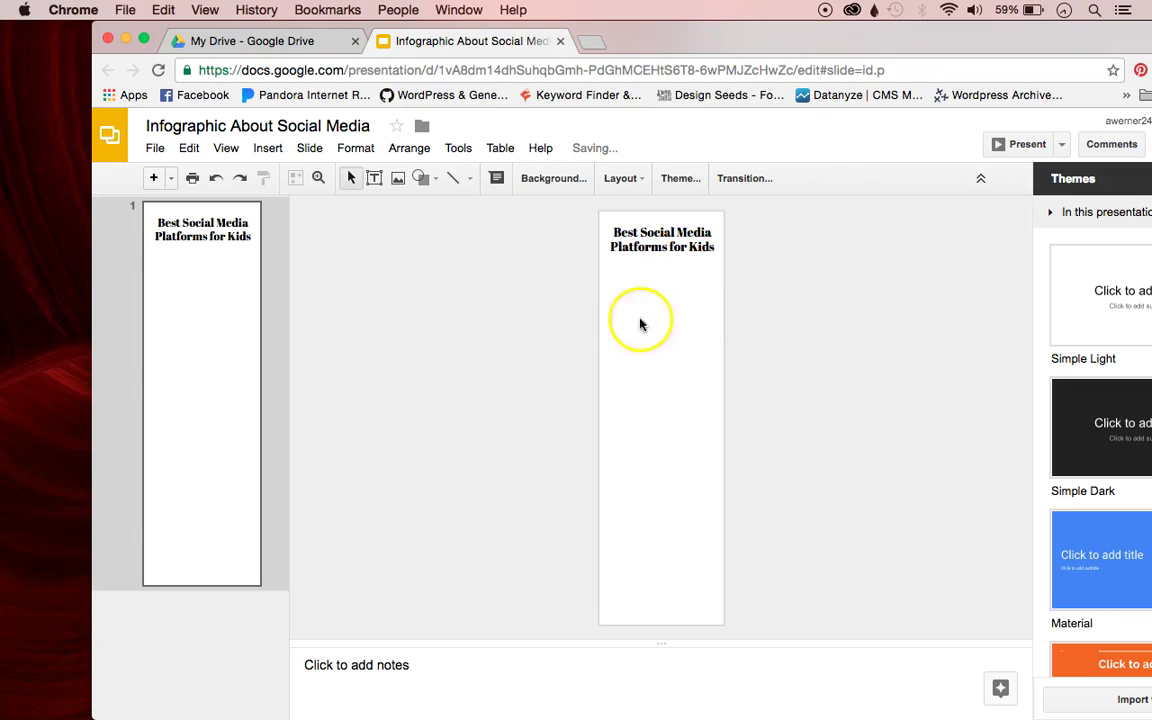
Search images for 'snapchat' and try inserting the plain yellow logo, which fails with an error.
left_click(267, 148)
left_click(295, 227)
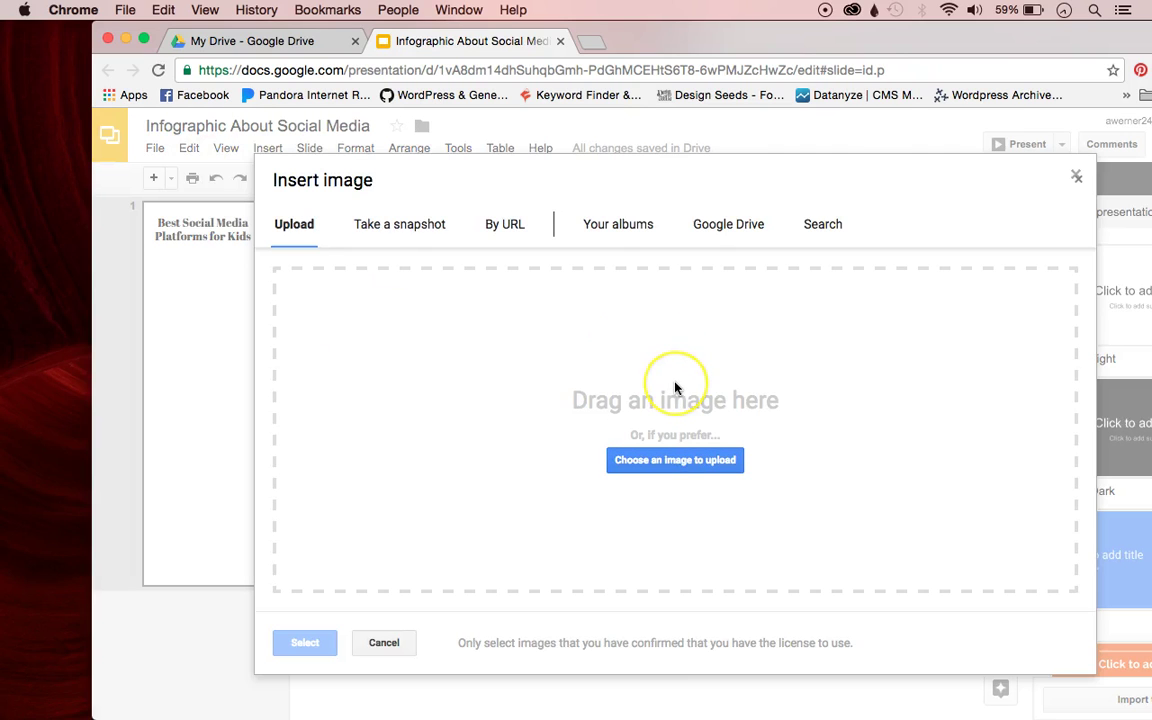
left_click(705, 462)
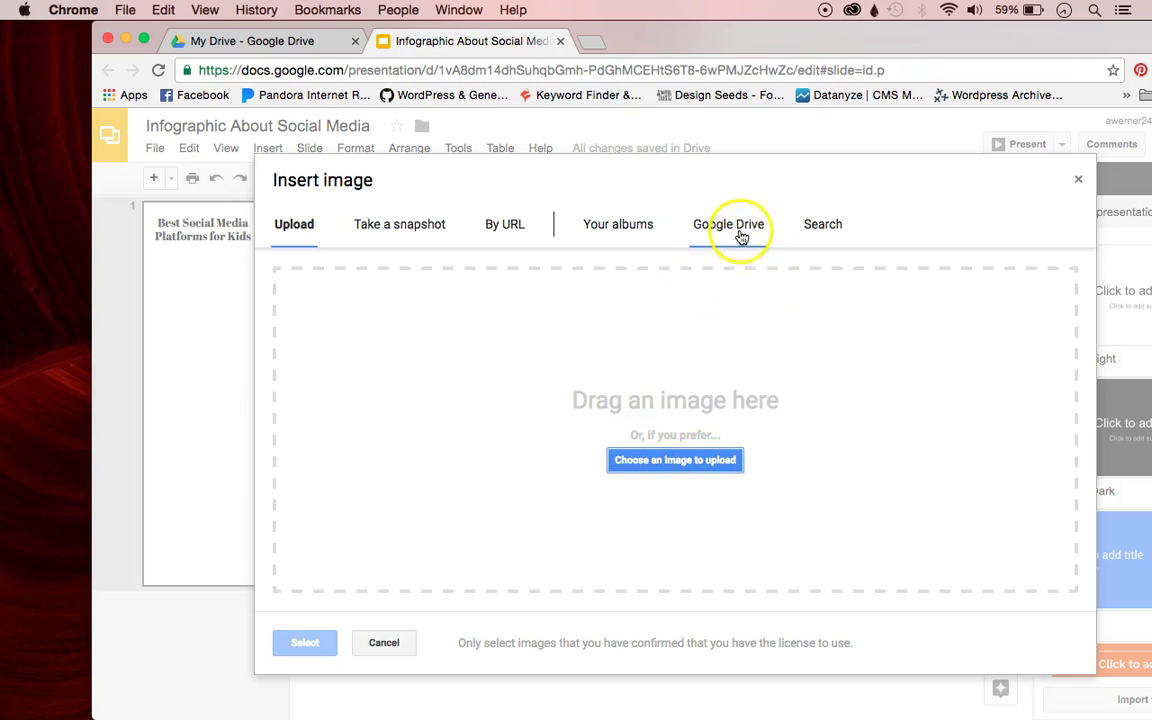
left_click(645, 228)
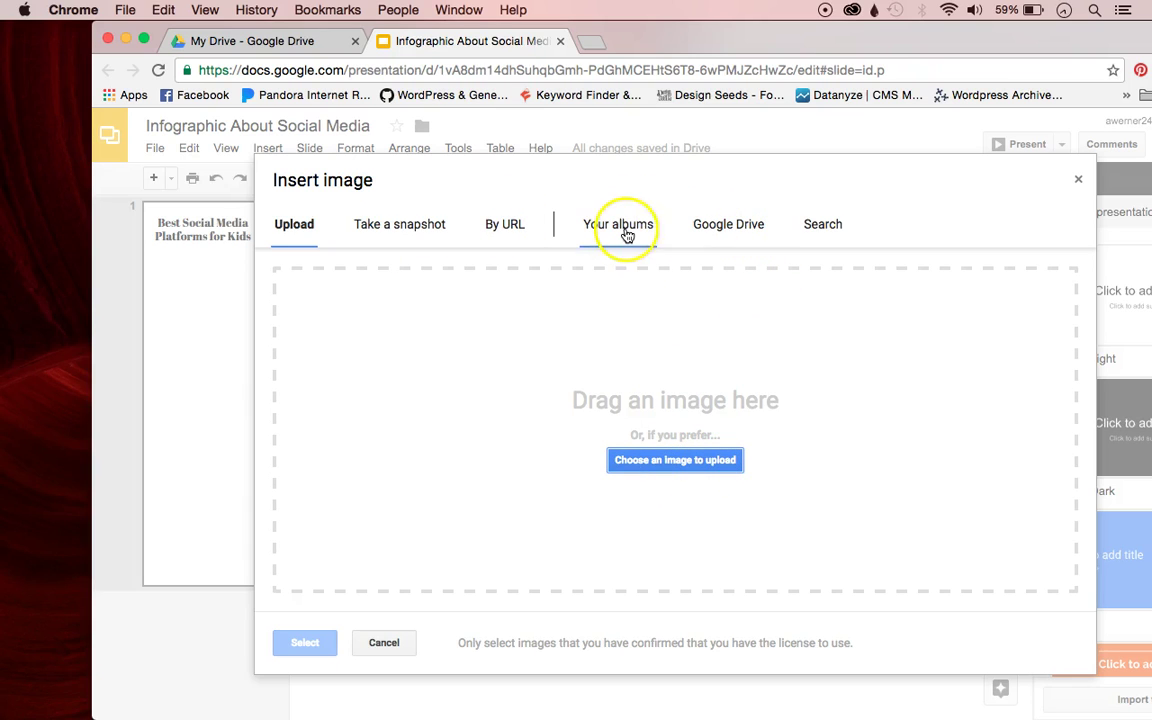
left_click(838, 226)
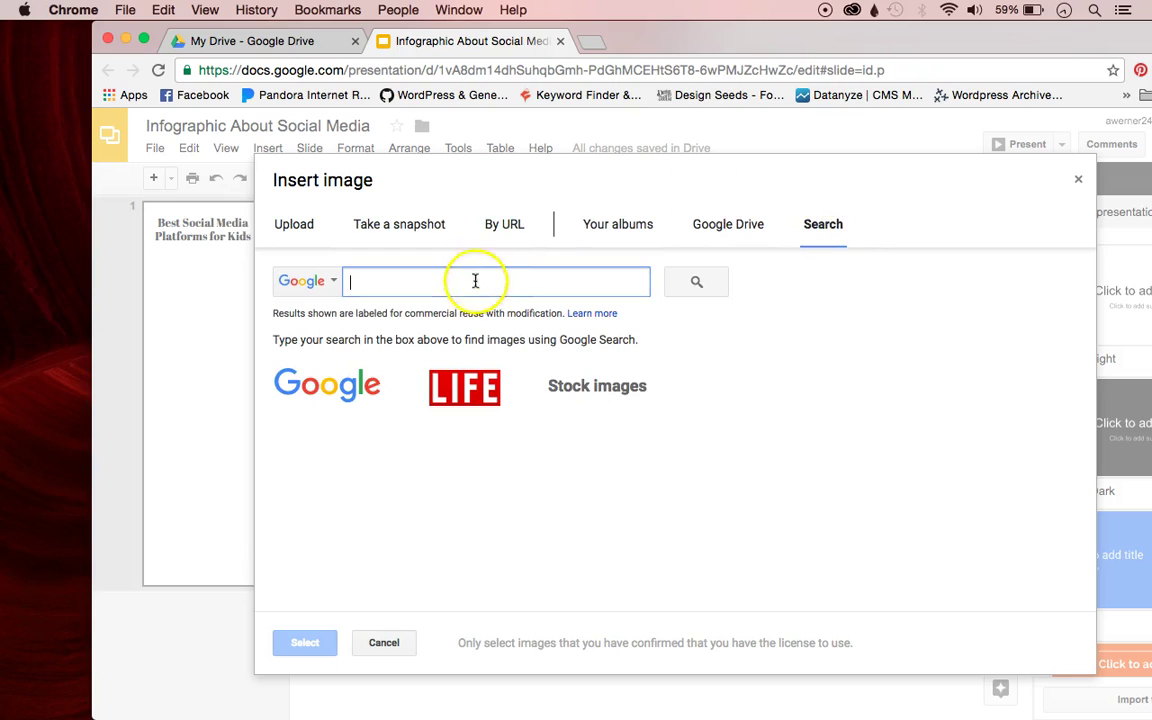
type("sna")
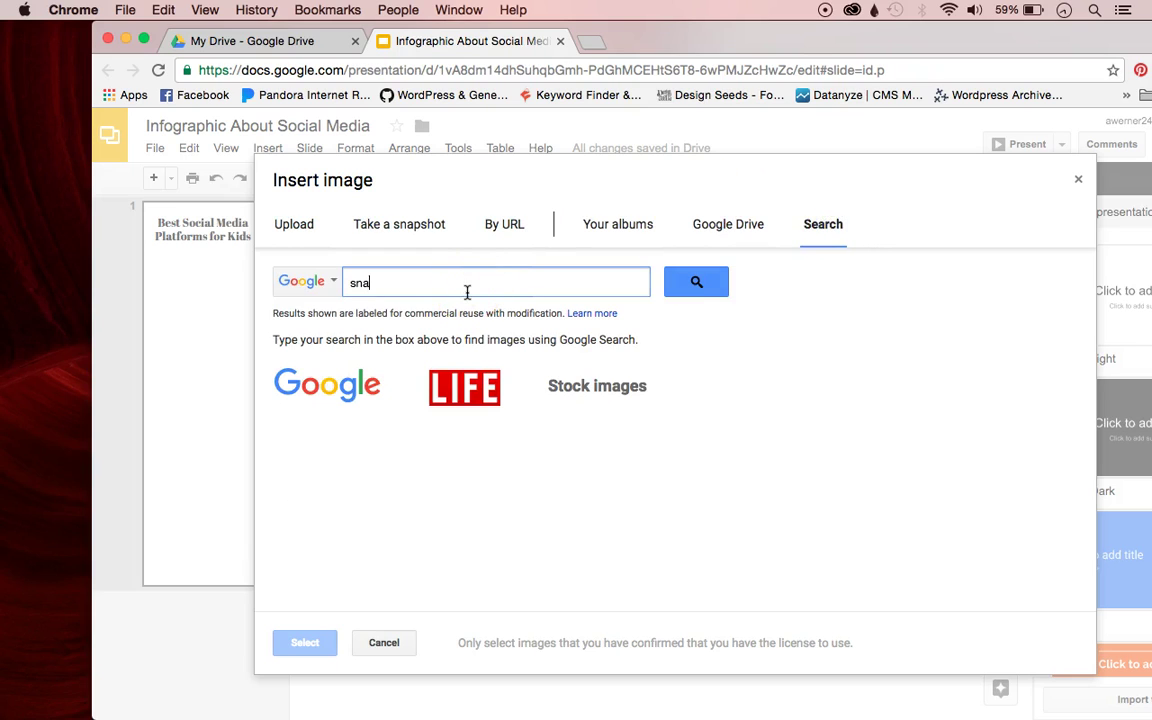
type("pchat")
key("Return")
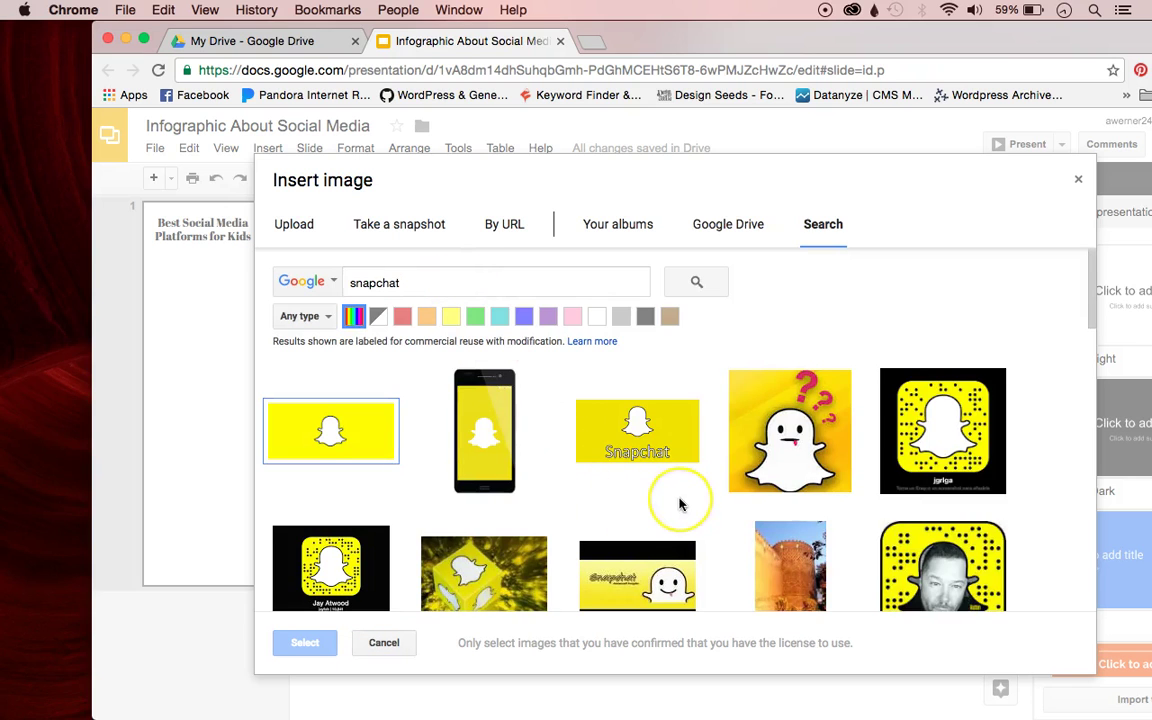
scroll(681, 502, "down", 5)
scroll(818, 531, "up", 5)
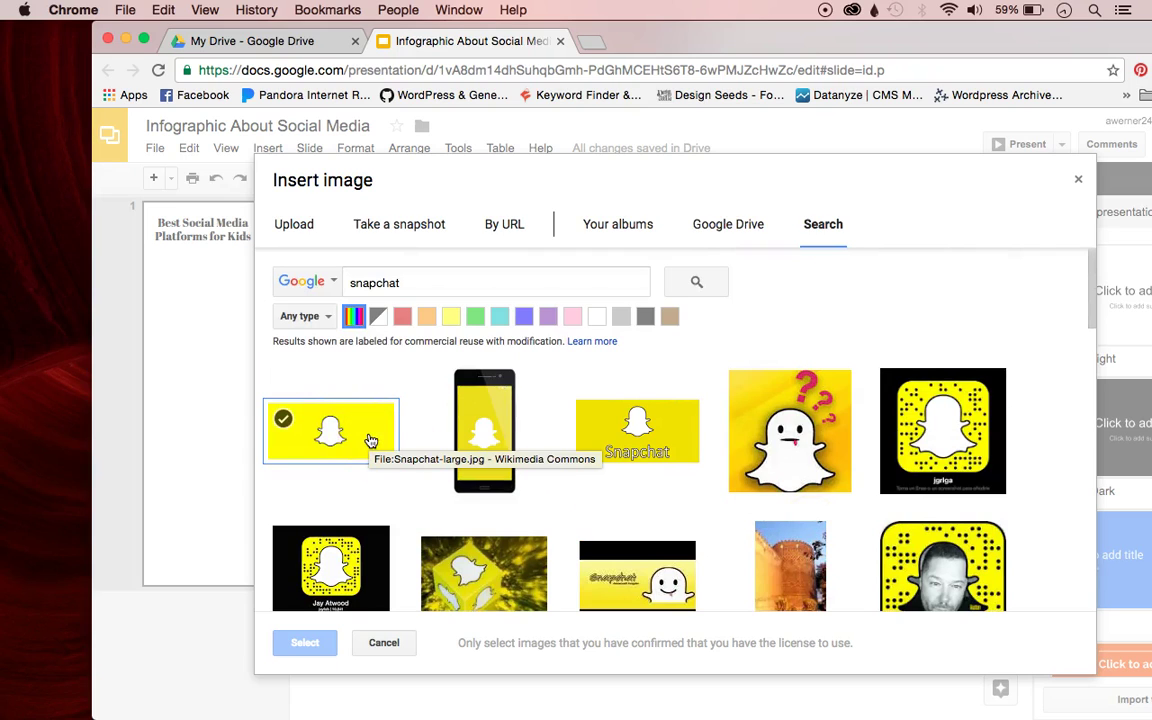
left_click(370, 441)
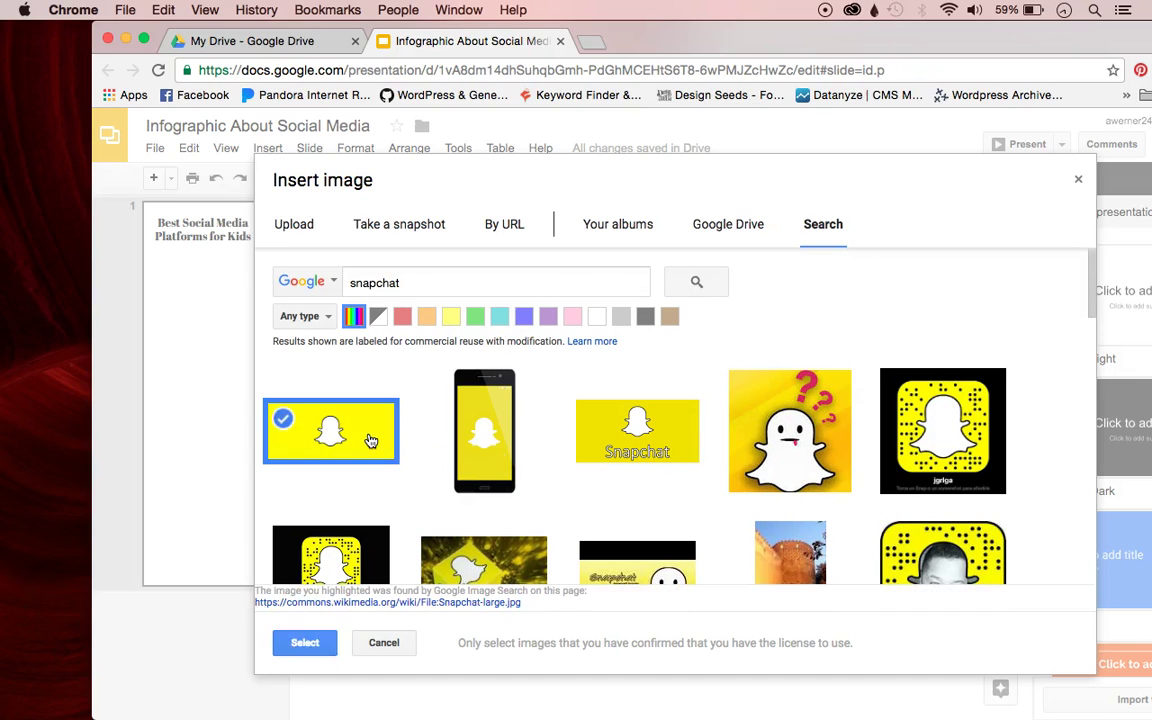
left_click(303, 642)
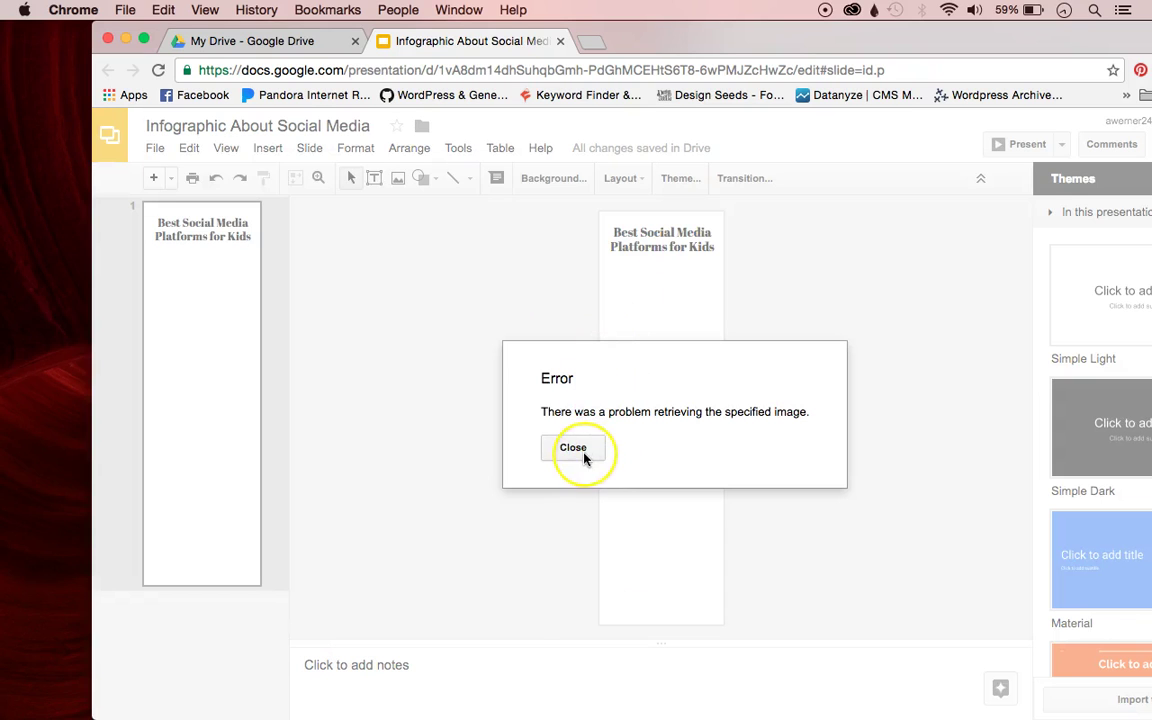
left_click(573, 448)
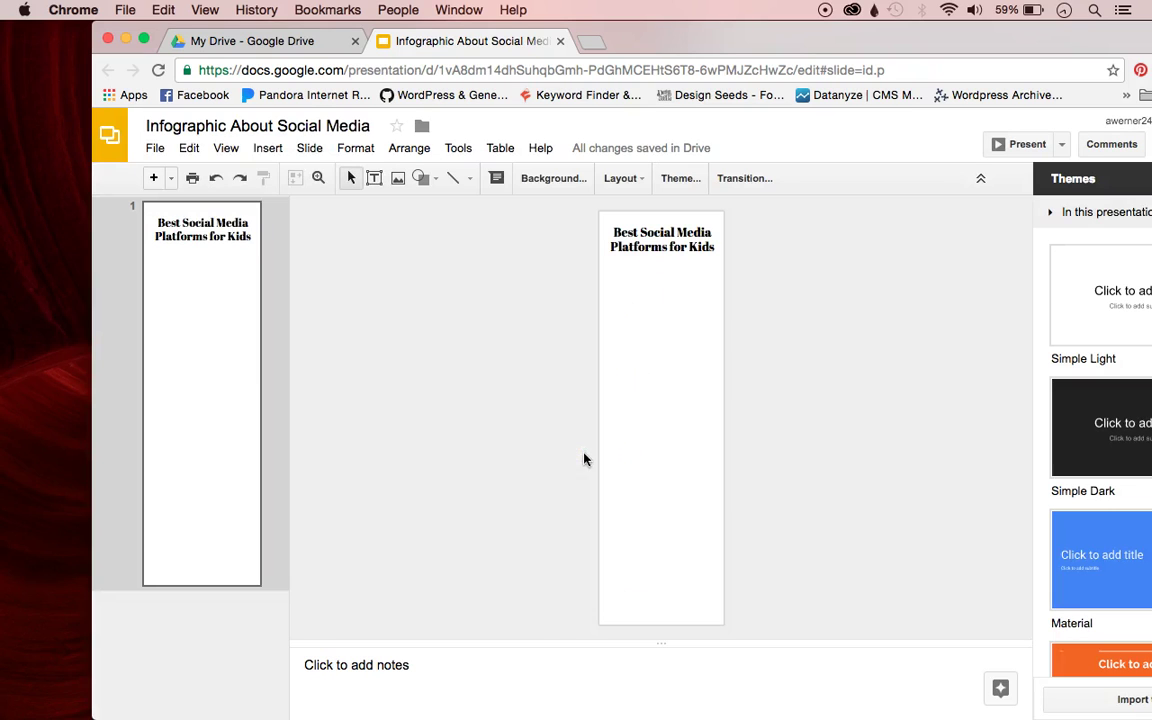
Insert the yellow Snapchat logo with the word Snapchat from the image search.
left_click(268, 148)
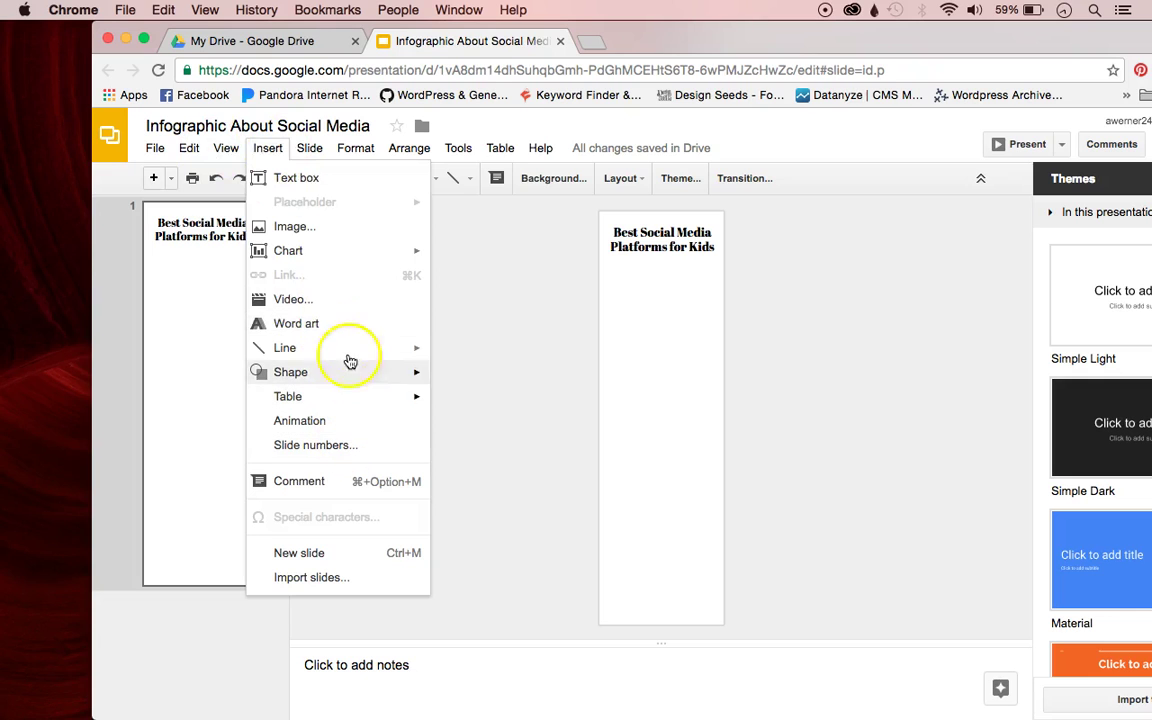
left_click(300, 226)
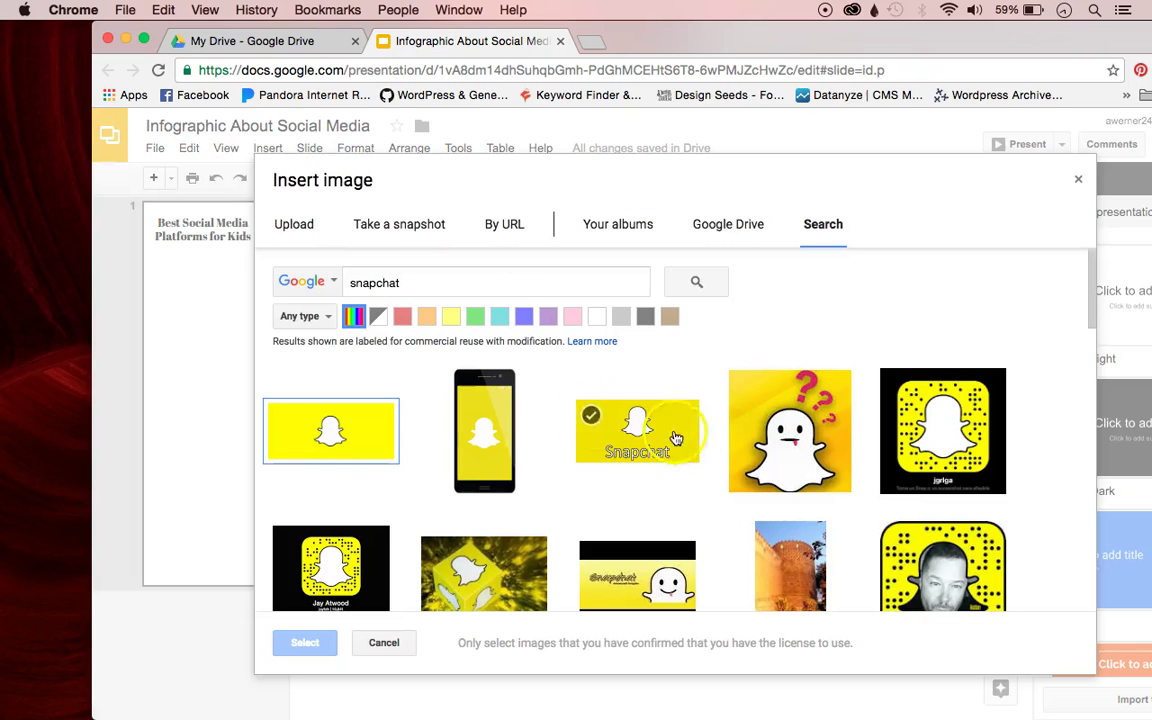
left_click(507, 440)
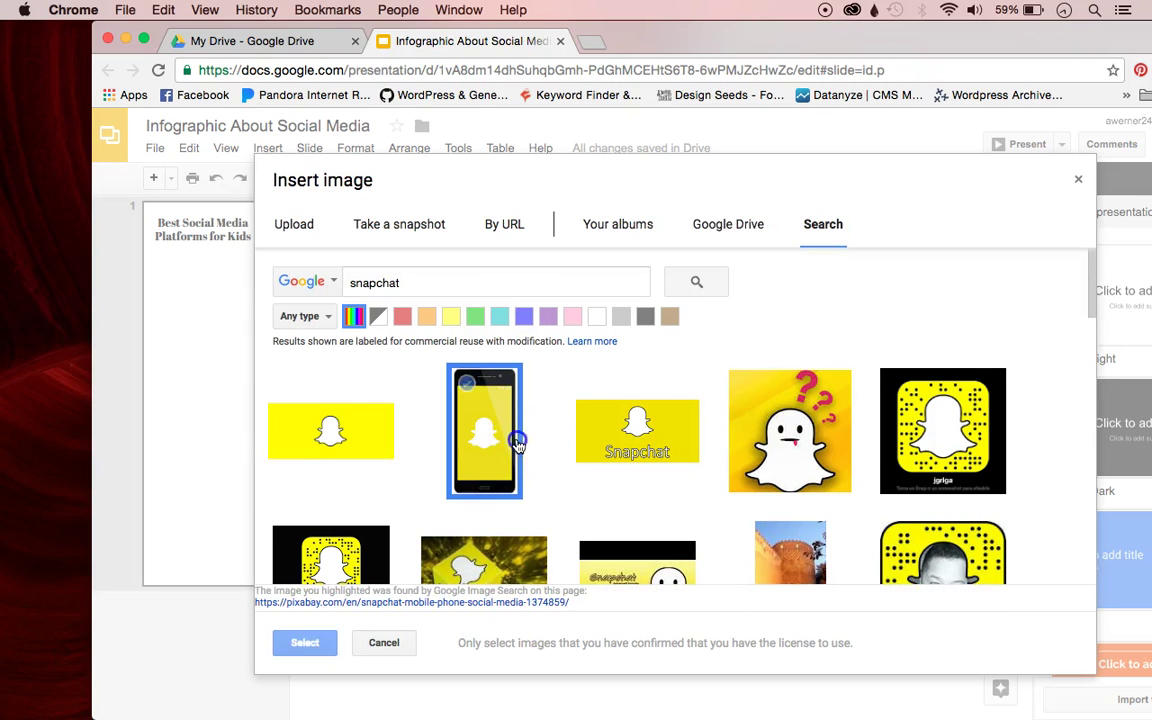
left_click(635, 452)
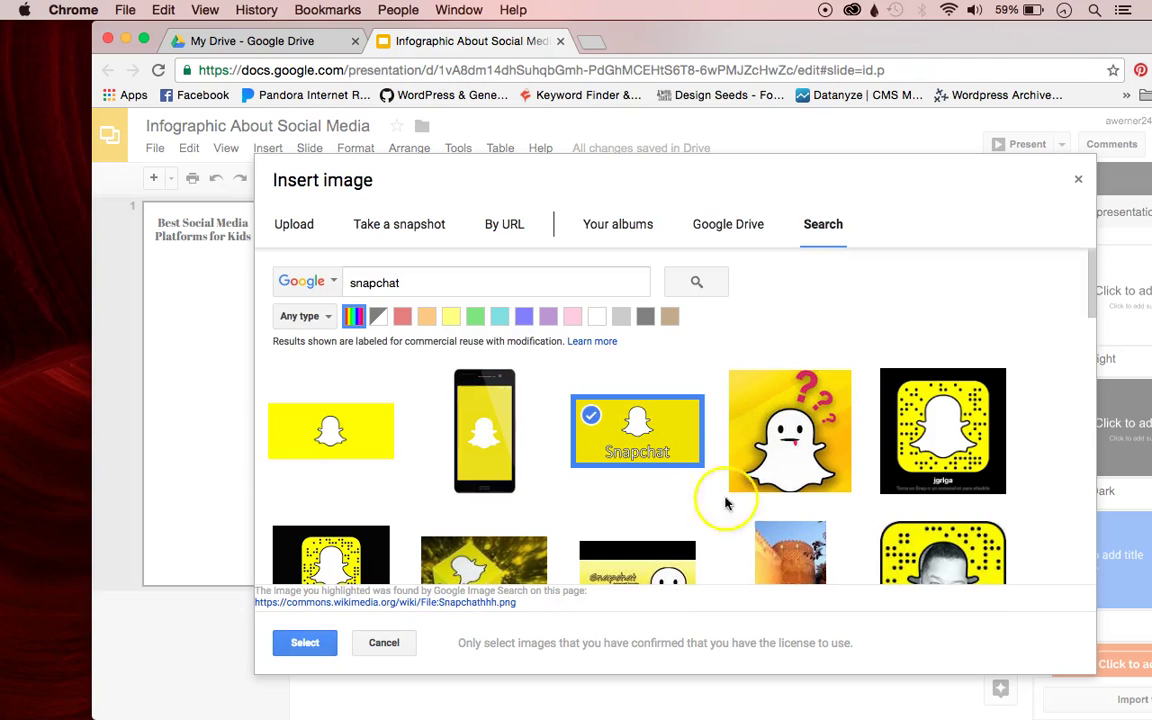
left_click(303, 643)
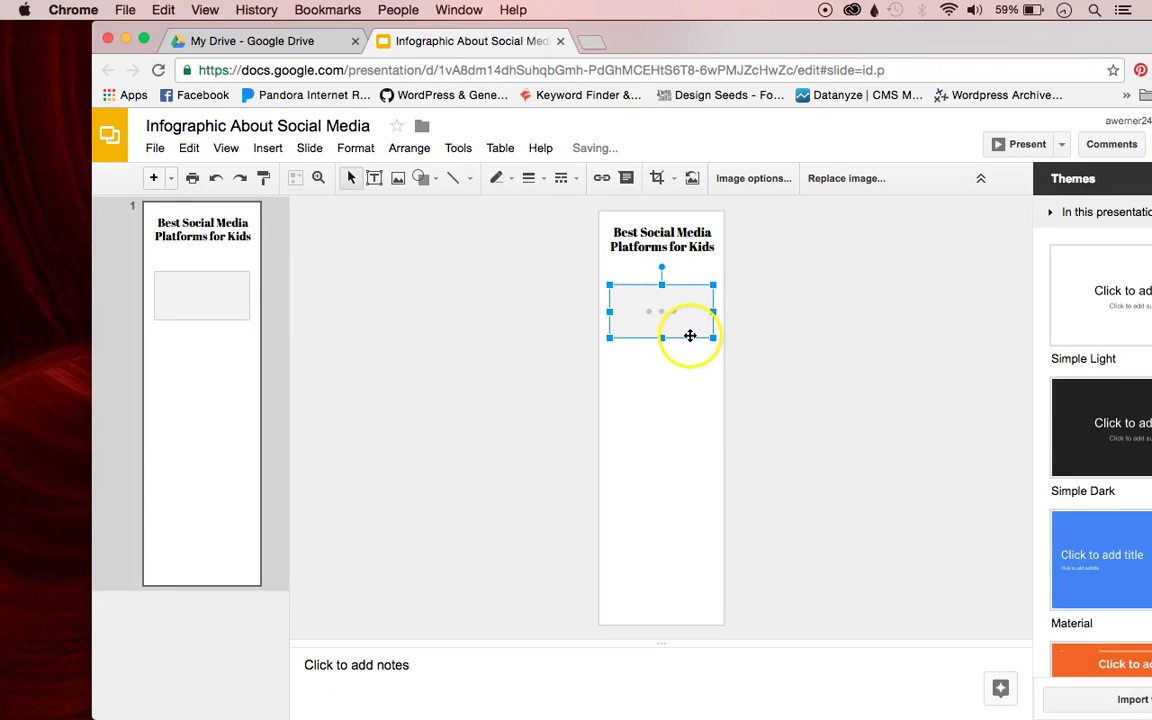
Move the Snapchat image up under the title and draw an empty text box below it.
left_click_drag(663, 300, 675, 270)
left_click(676, 391)
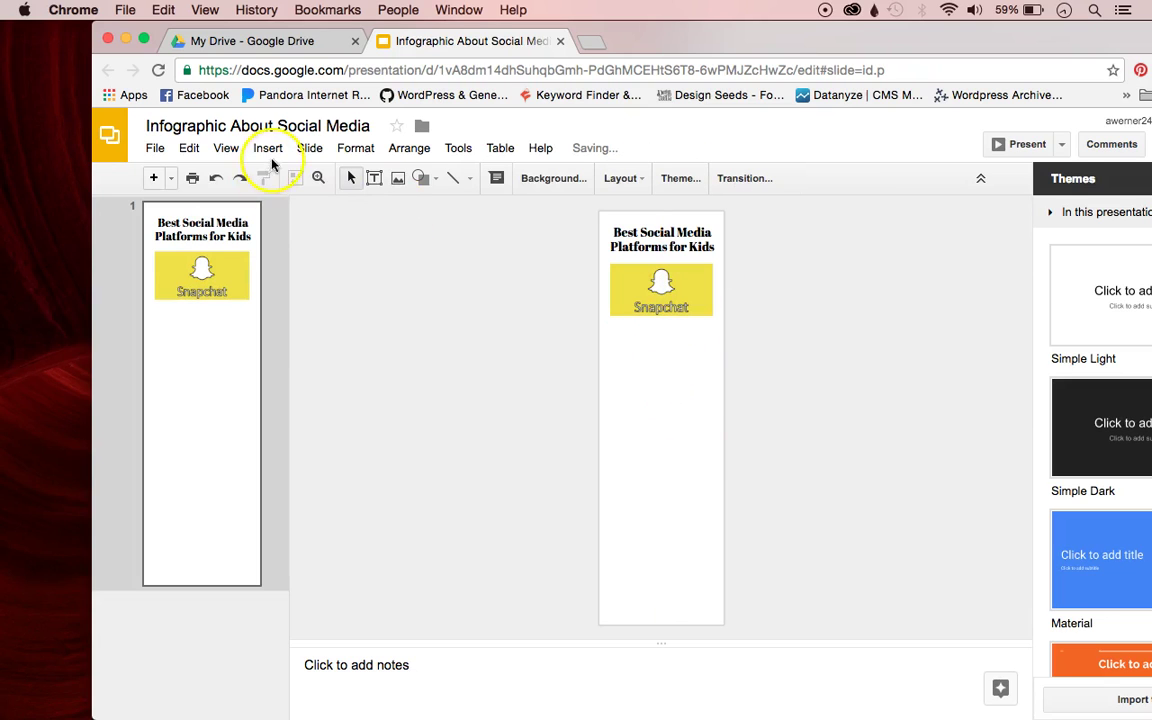
left_click(269, 156)
left_click(306, 181)
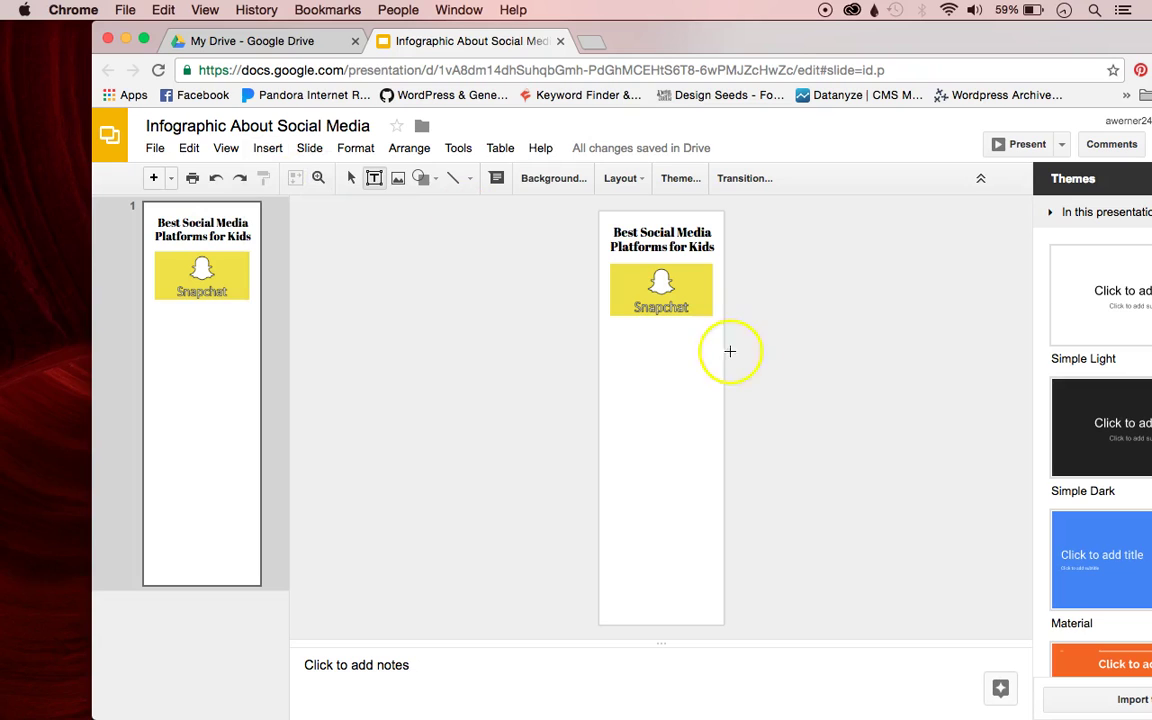
left_click_drag(620, 329, 705, 386)
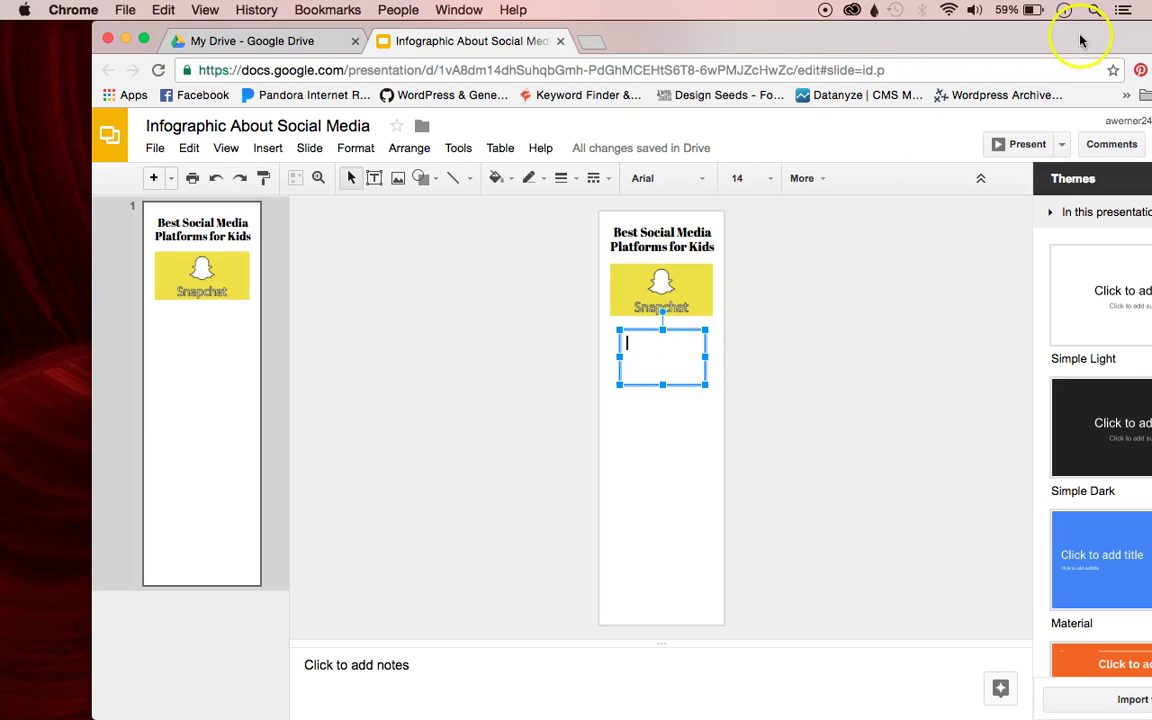
Shift the Slides window aside to bring the Pinterest results into view.
left_click_drag(1080, 31, 911, 20)
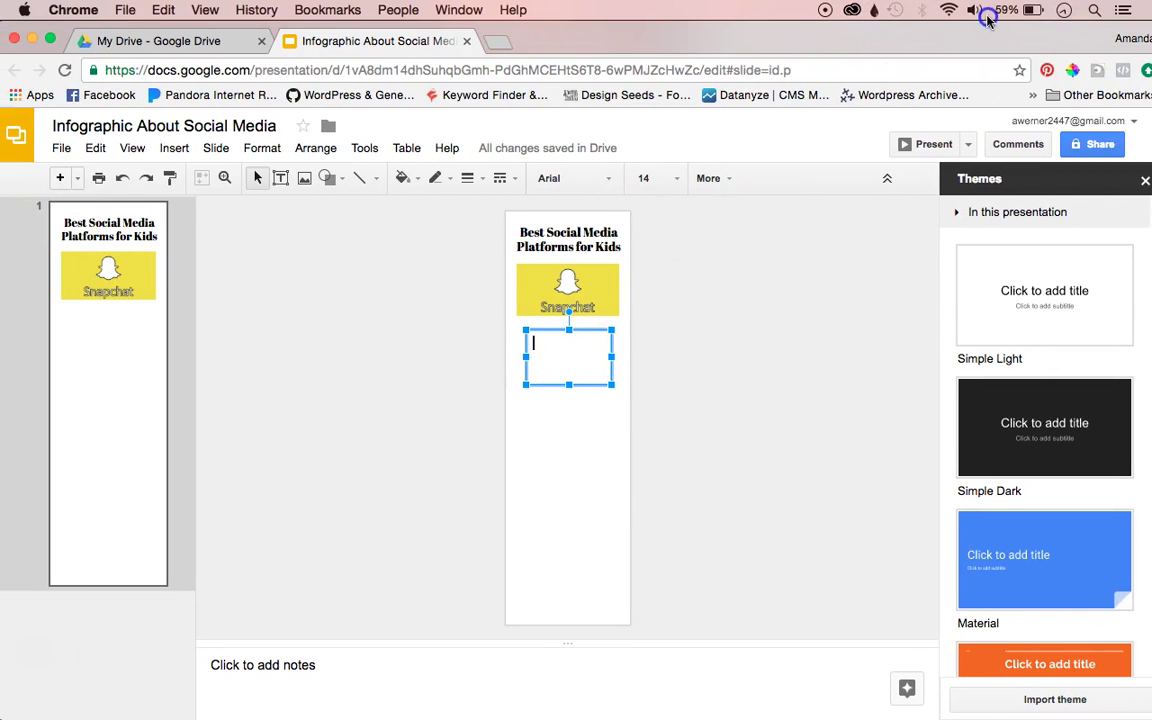
left_click_drag(988, 20, 986, 20)
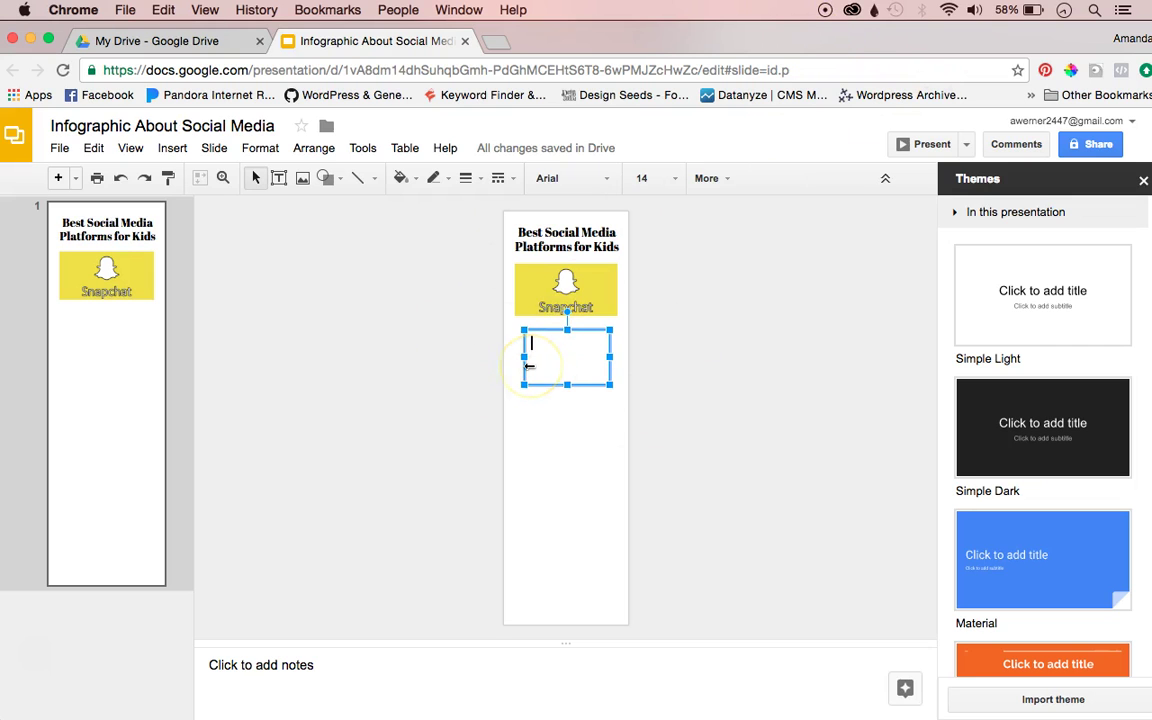
left_click_drag(1021, 41, 478, 12)
Close the pin, widen the Pinterest window, reset zoom to 100%, and open a new tab.
left_click(801, 428)
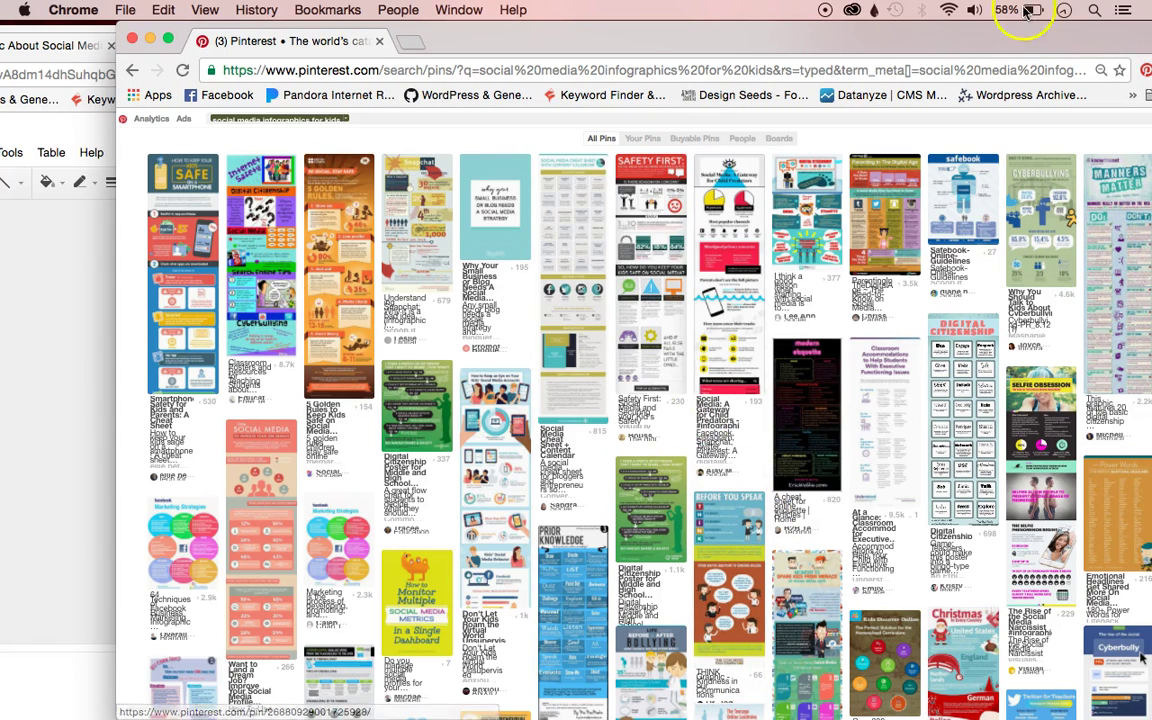
double_click(947, 35)
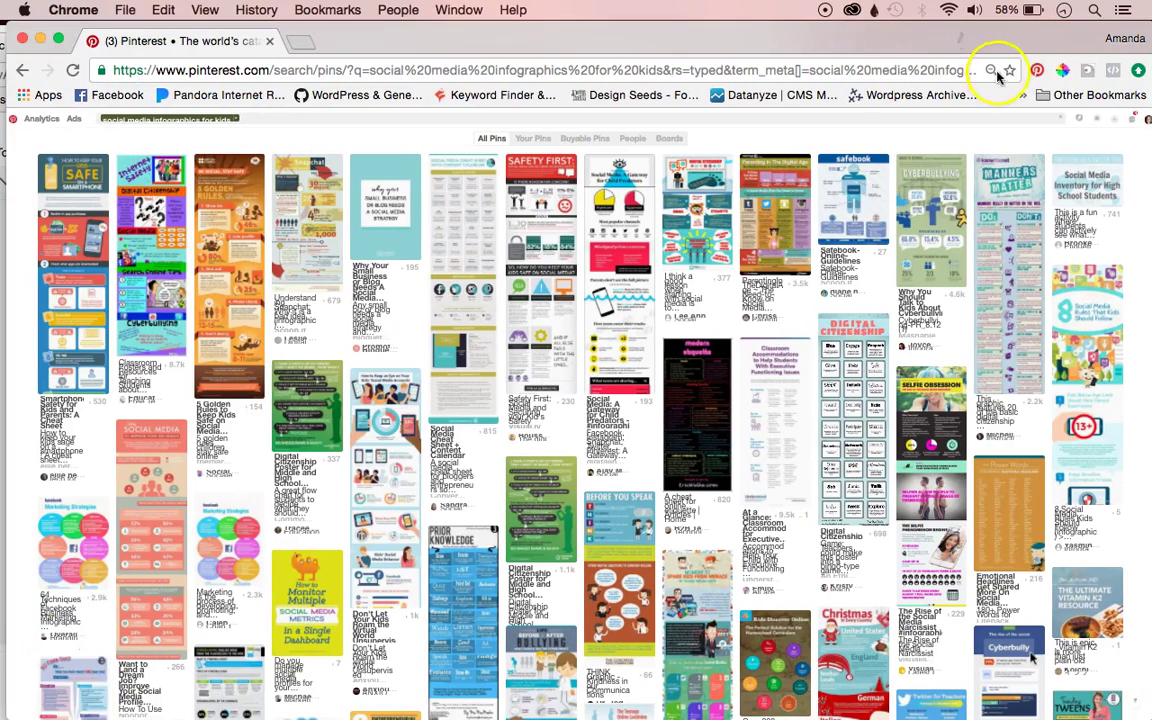
left_click(993, 75)
left_click(975, 100)
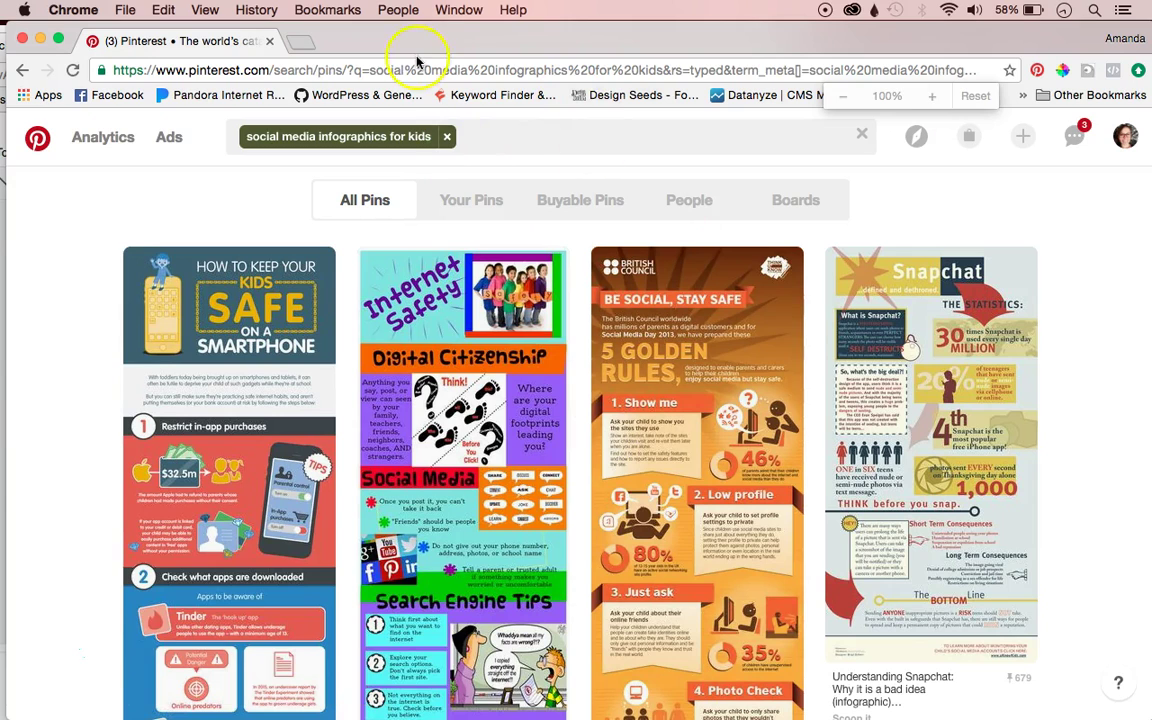
left_click(297, 44)
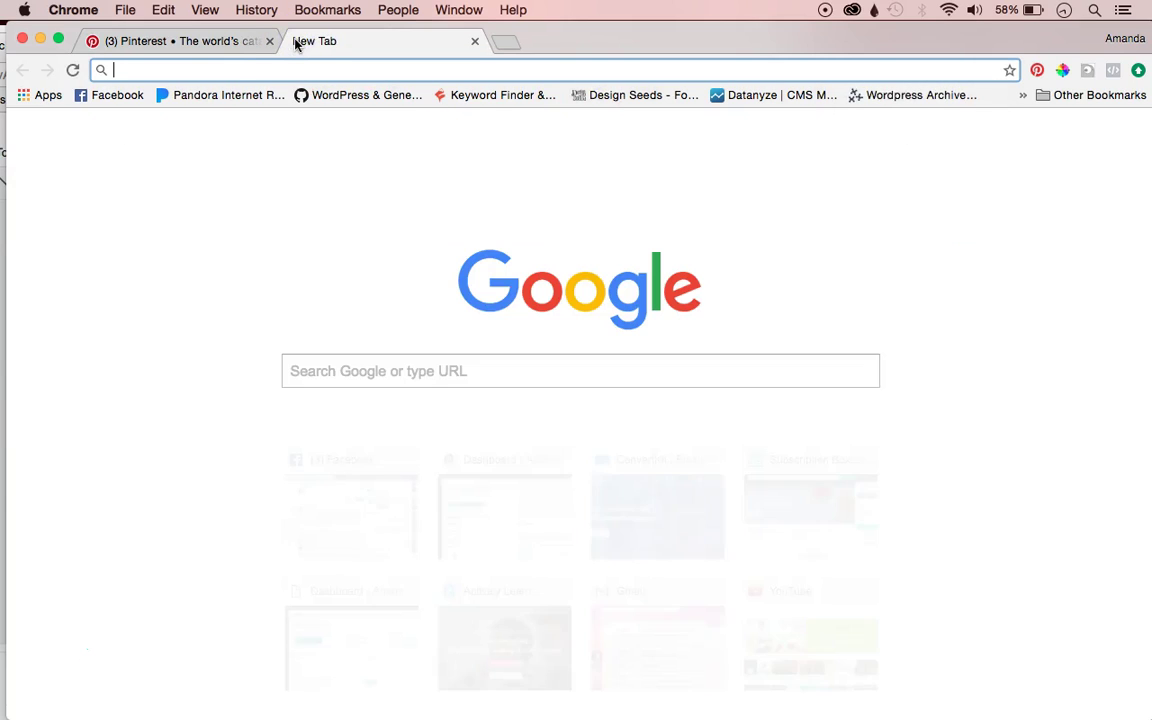
Search Google for 'how popular is snapchat for tweens'.
type("goo")
key("BackSpace")
key("BackSpace")
key("BackSpace")
key("BackSpace")
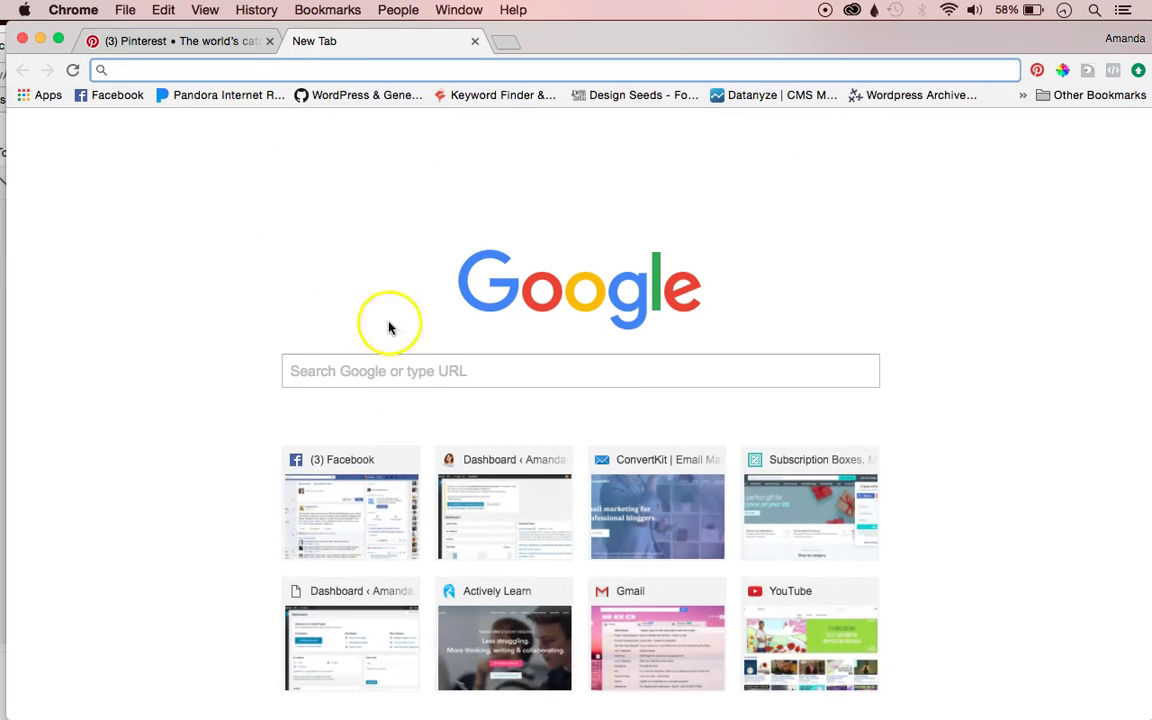
left_click(389, 380)
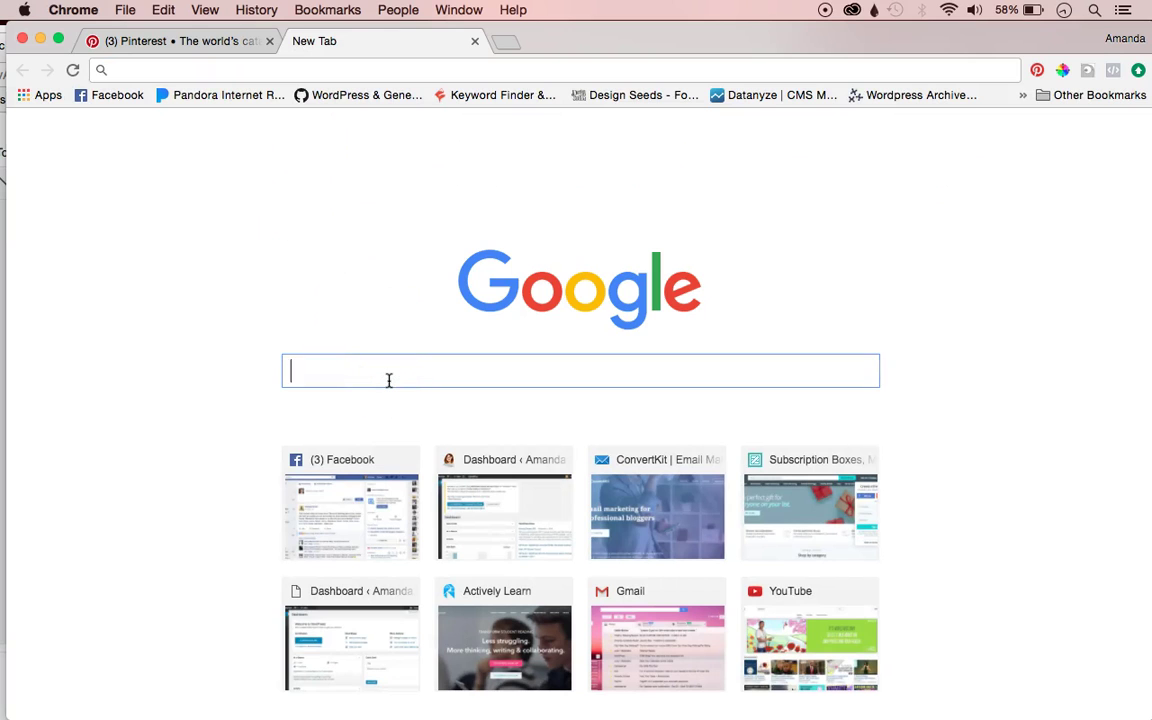
type("how popular is n")
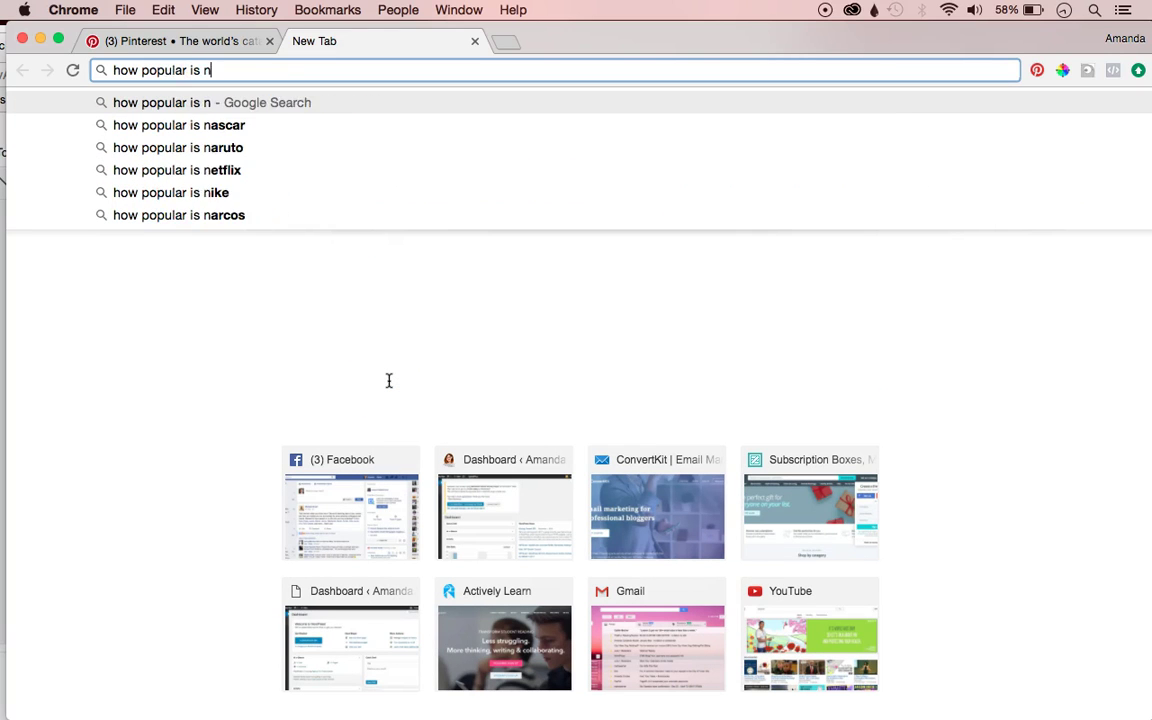
key("BackSpace")
type("s")
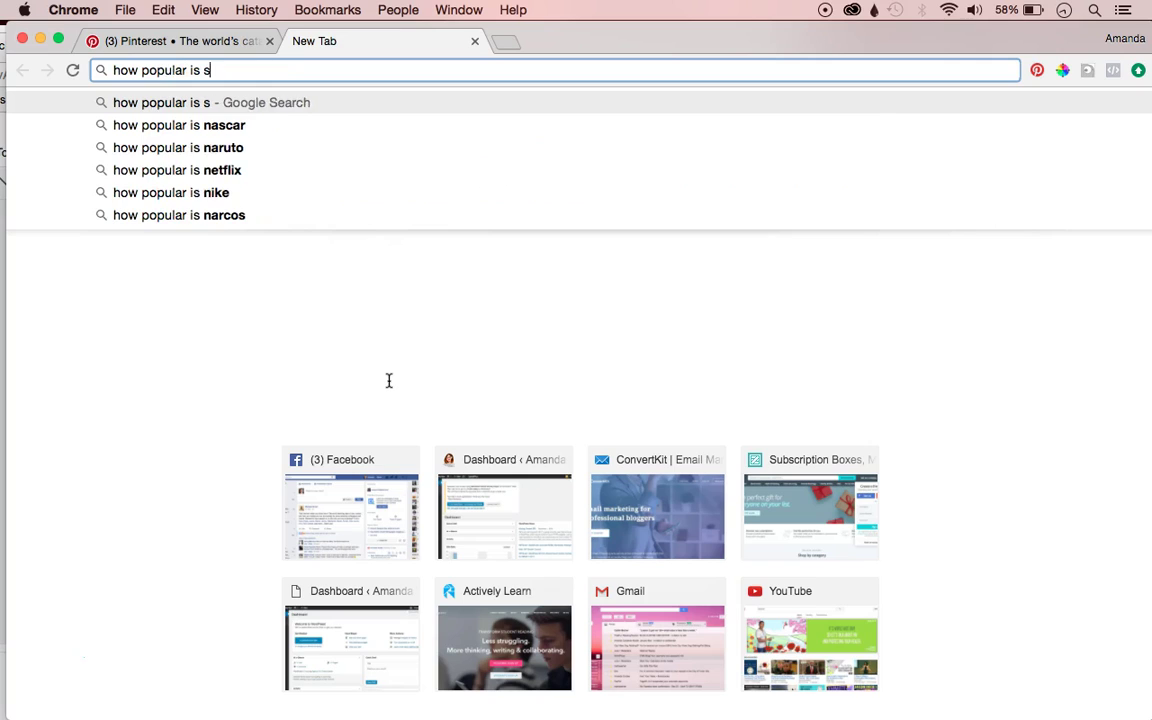
type("napchat f")
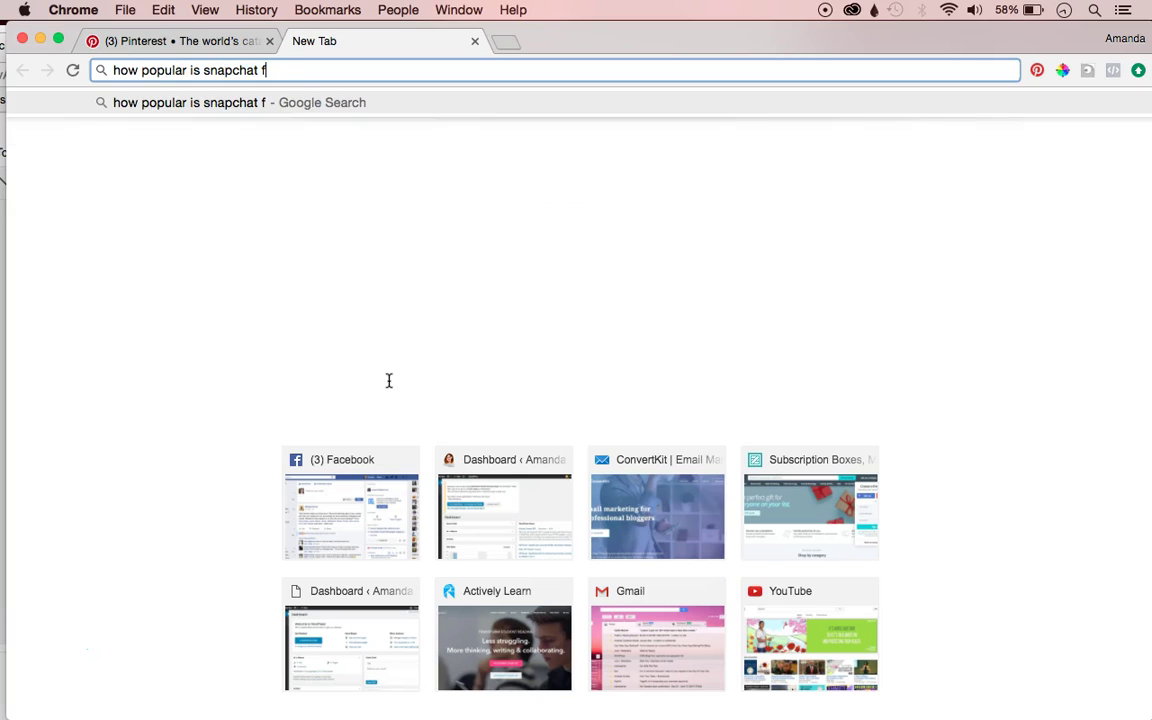
type("for t")
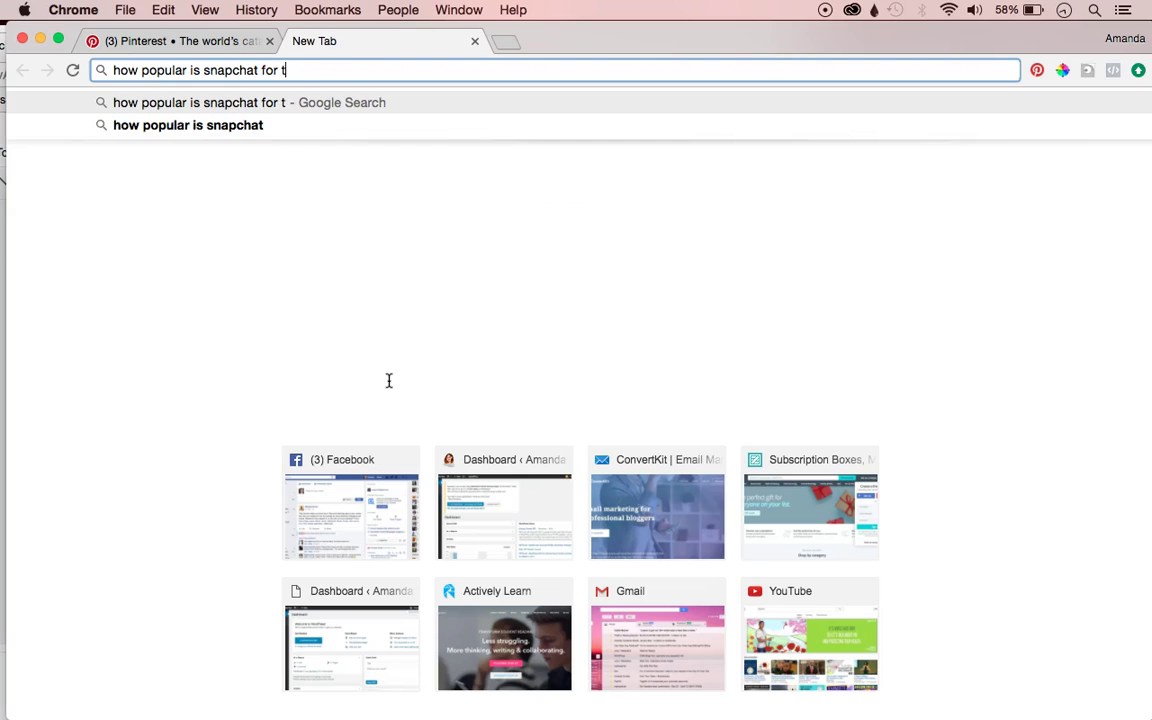
type("weens")
key("Return")
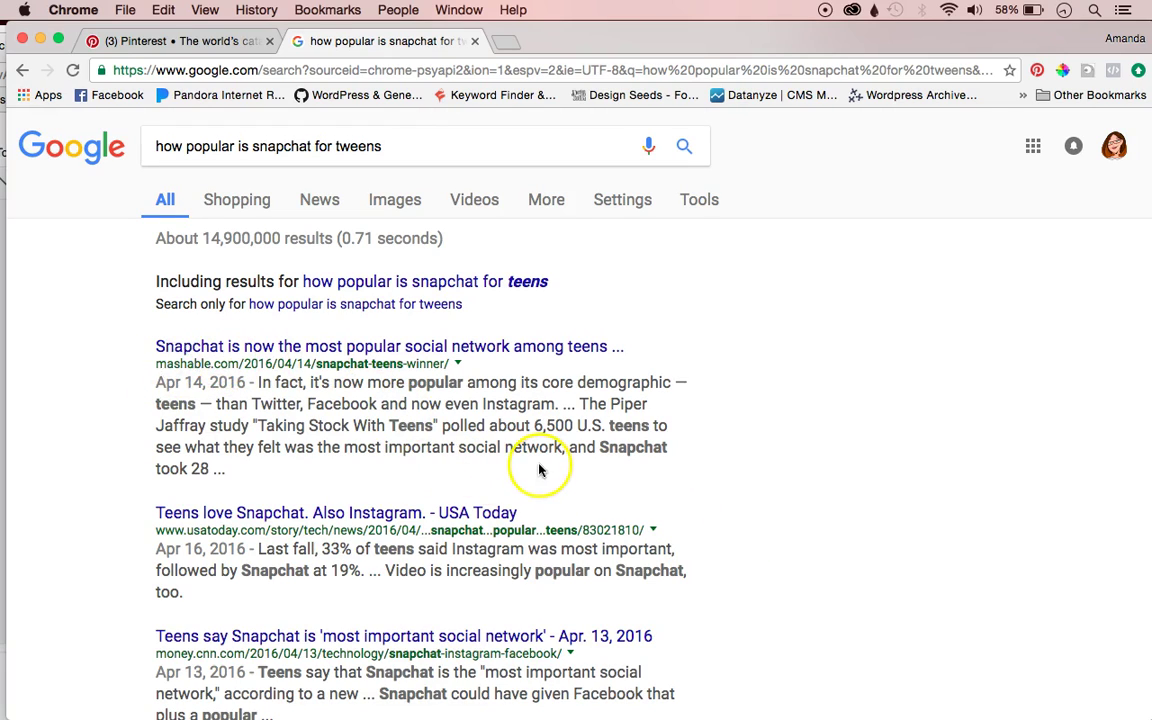
Open the Mashable article about Snapchat and teens and reposition the browser window.
left_click(537, 354)
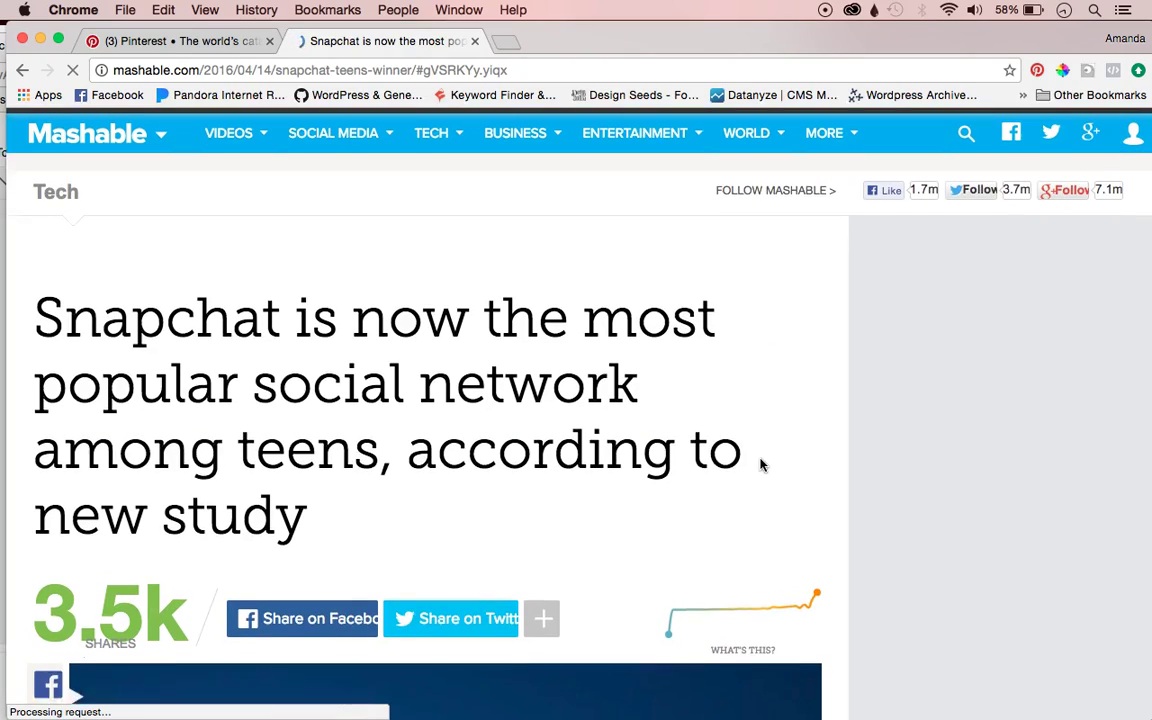
left_click_drag(1018, 36, 1050, 15)
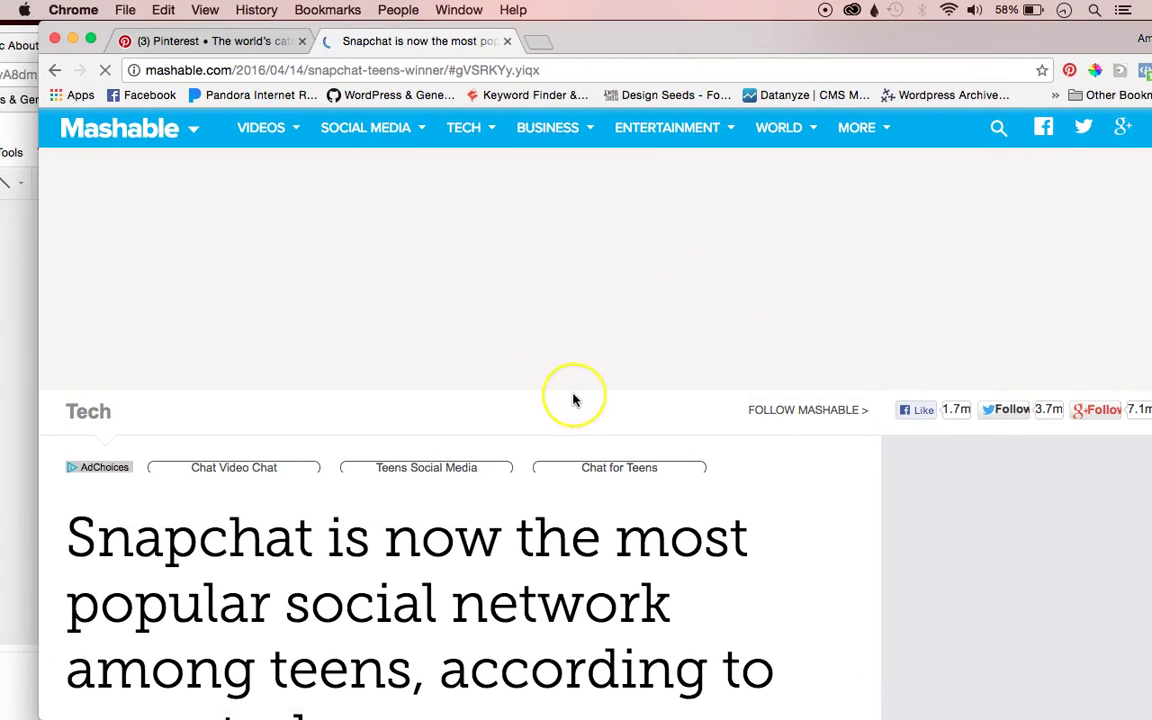
scroll(573, 400, "down", 10)
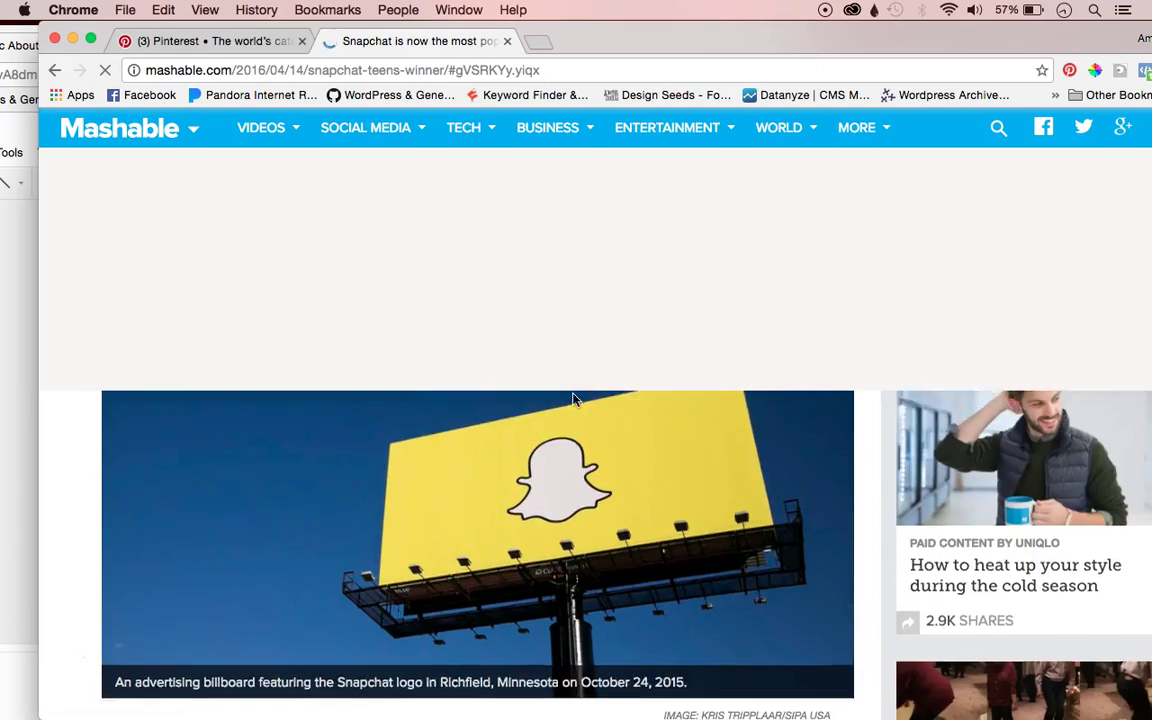
scroll(573, 400, "down", 5)
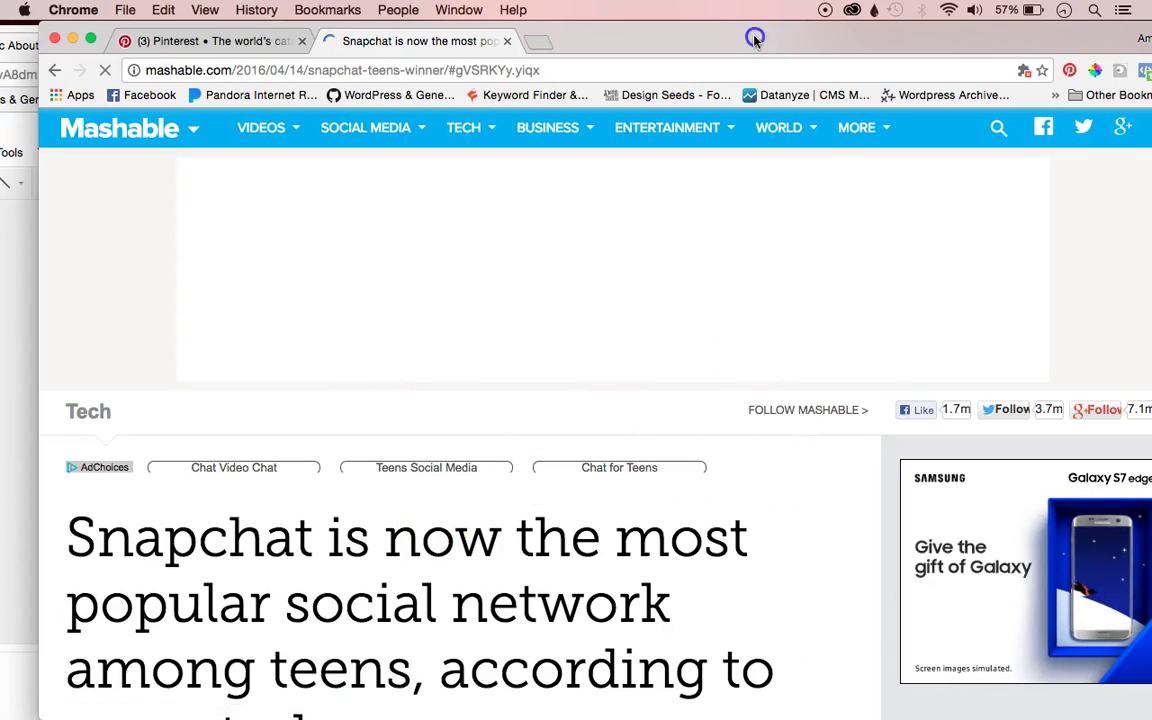
left_click_drag(755, 38, 779, 38)
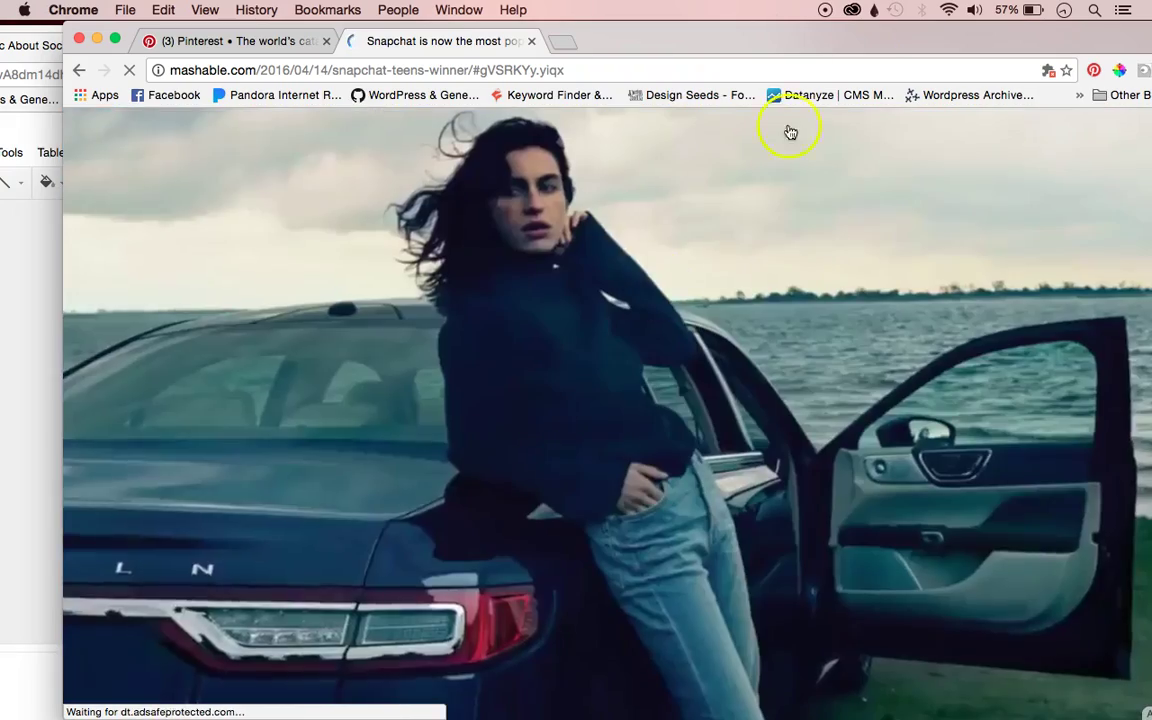
left_click_drag(905, 44, 879, 41)
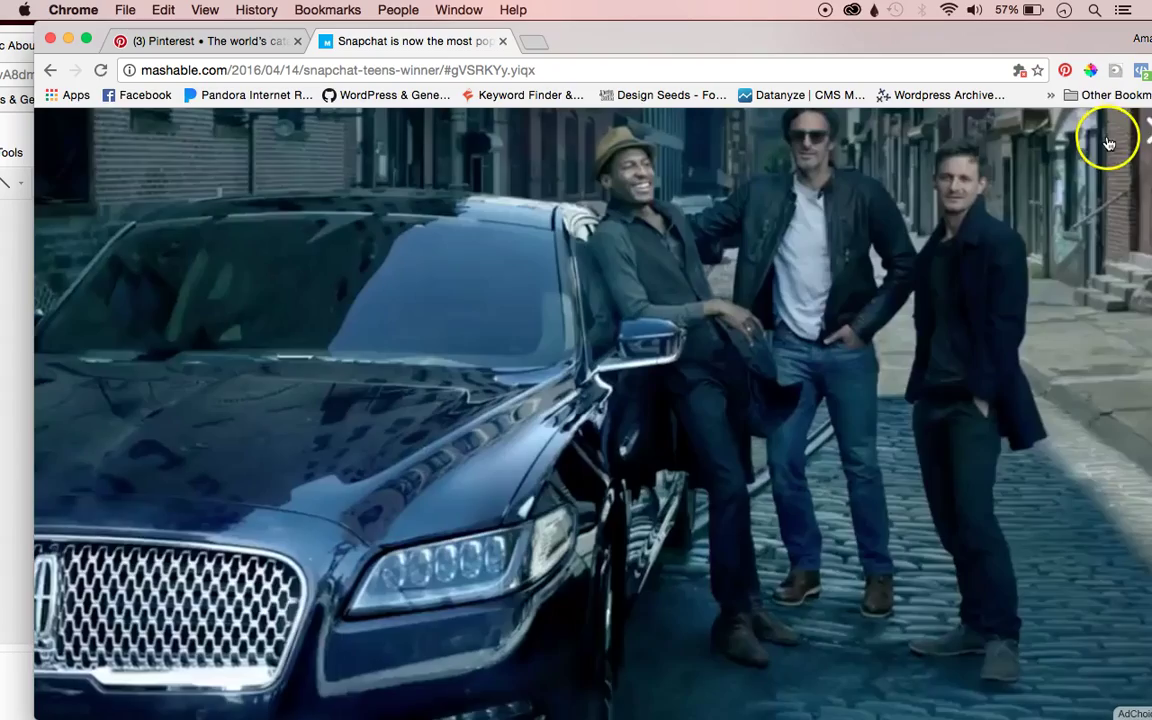
Close the video ad and scroll to the Piper Jaffray paragraph showing Snapchat's 28%.
left_click(1145, 127)
scroll(604, 464, "down", 5)
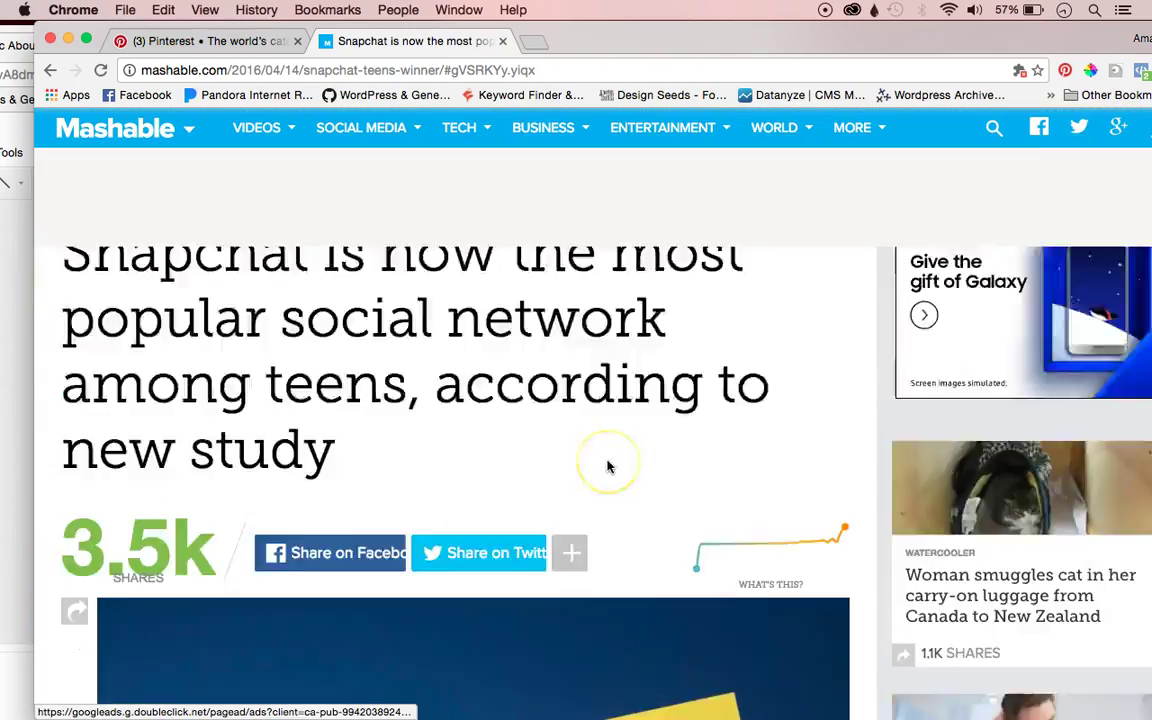
scroll(606, 466, "down", 10)
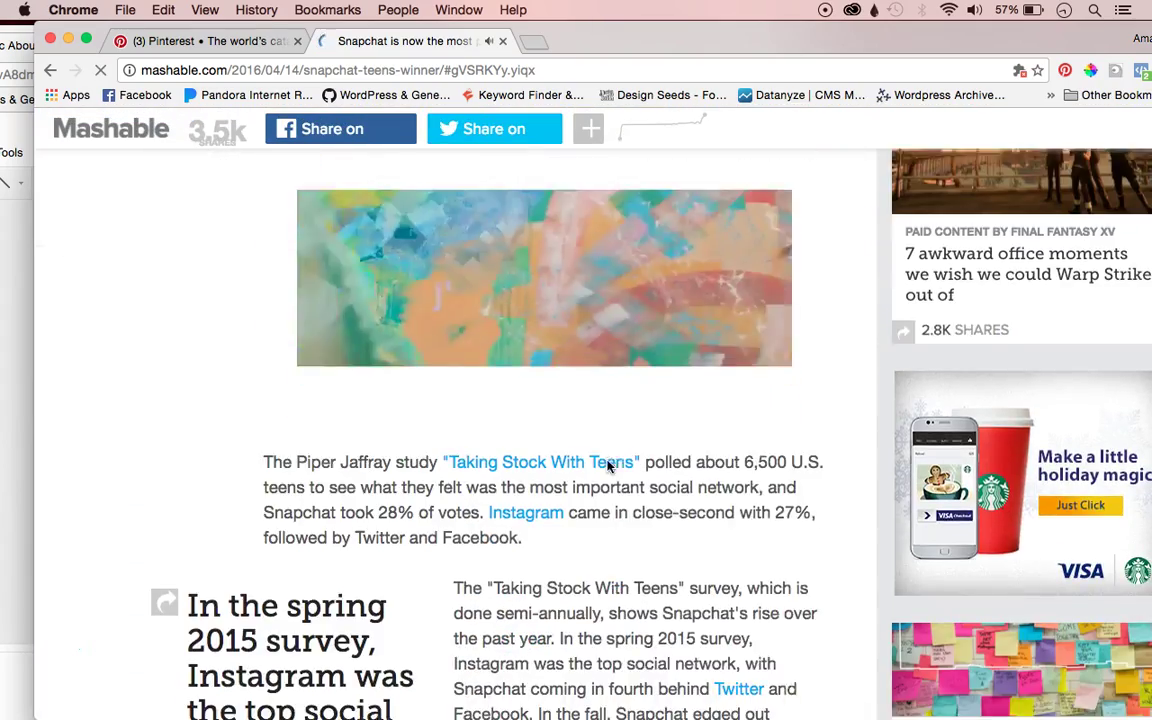
scroll(607, 466, "up", 5)
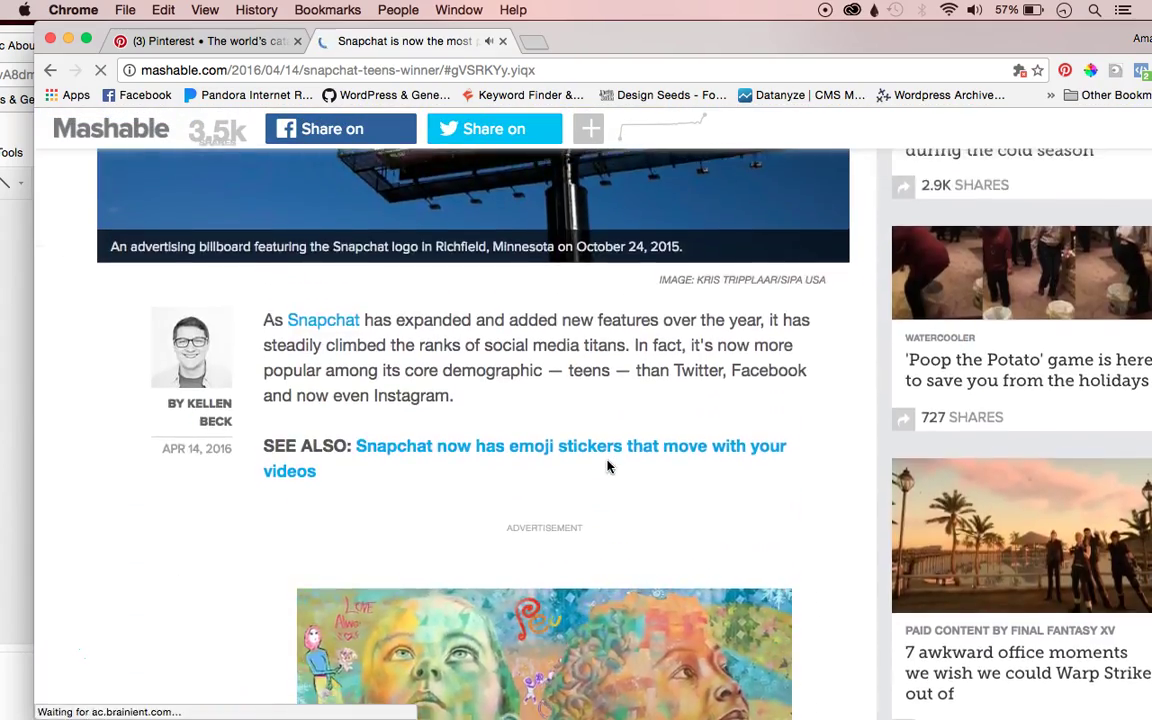
scroll(607, 466, "down", 3)
scroll(617, 548, "up", 3)
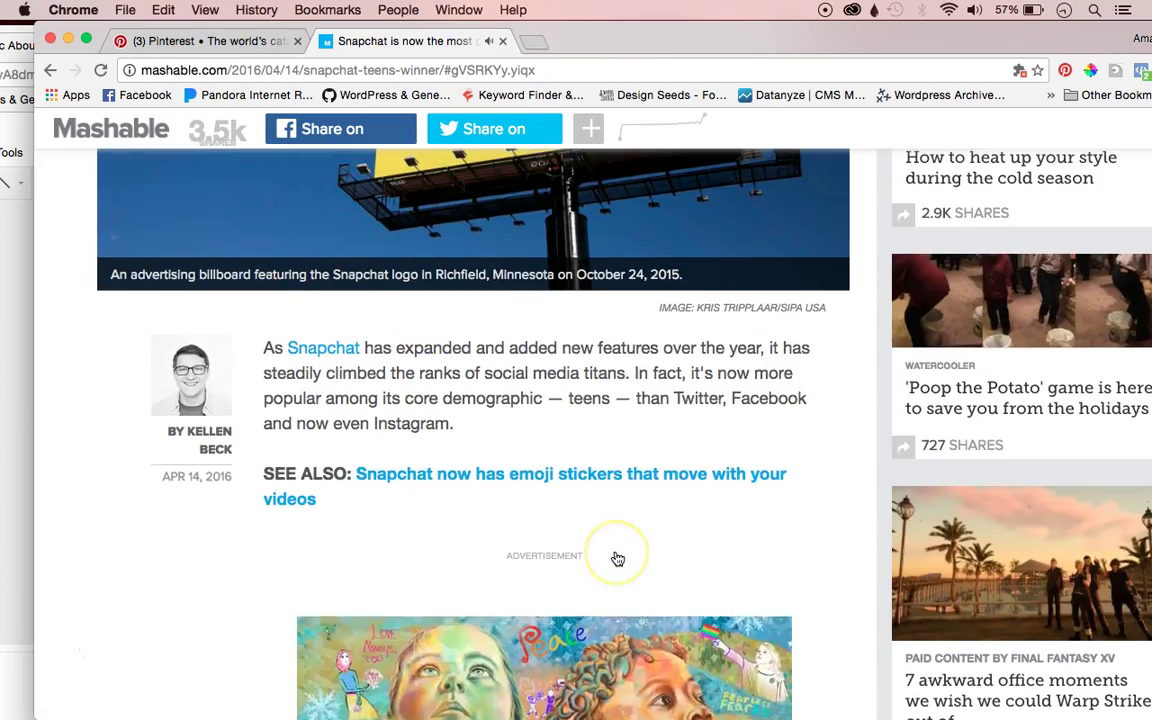
scroll(617, 559, "down", 3)
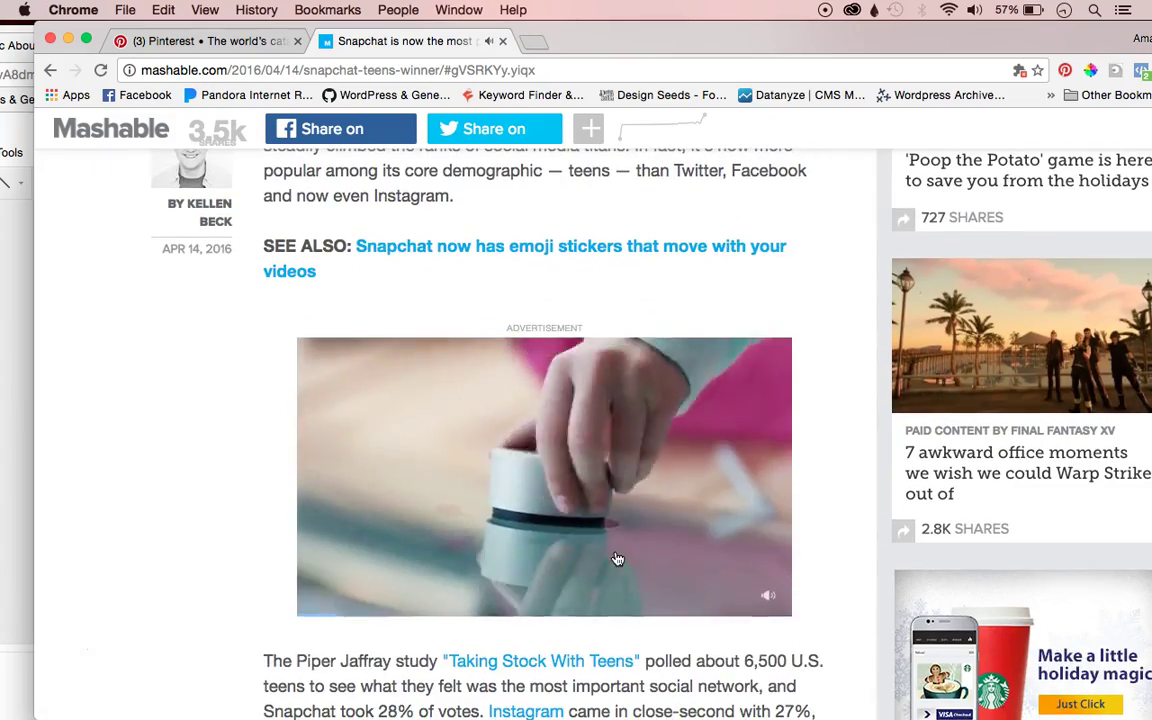
scroll(617, 559, "down", 5)
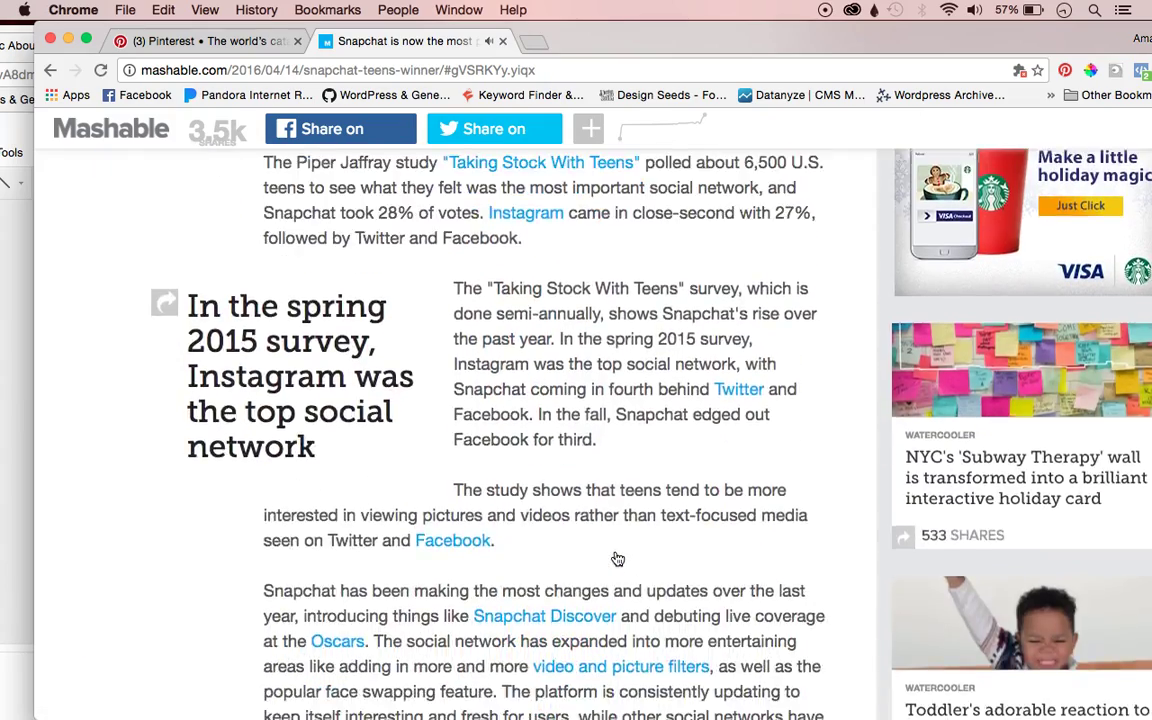
scroll(617, 559, "up", 1)
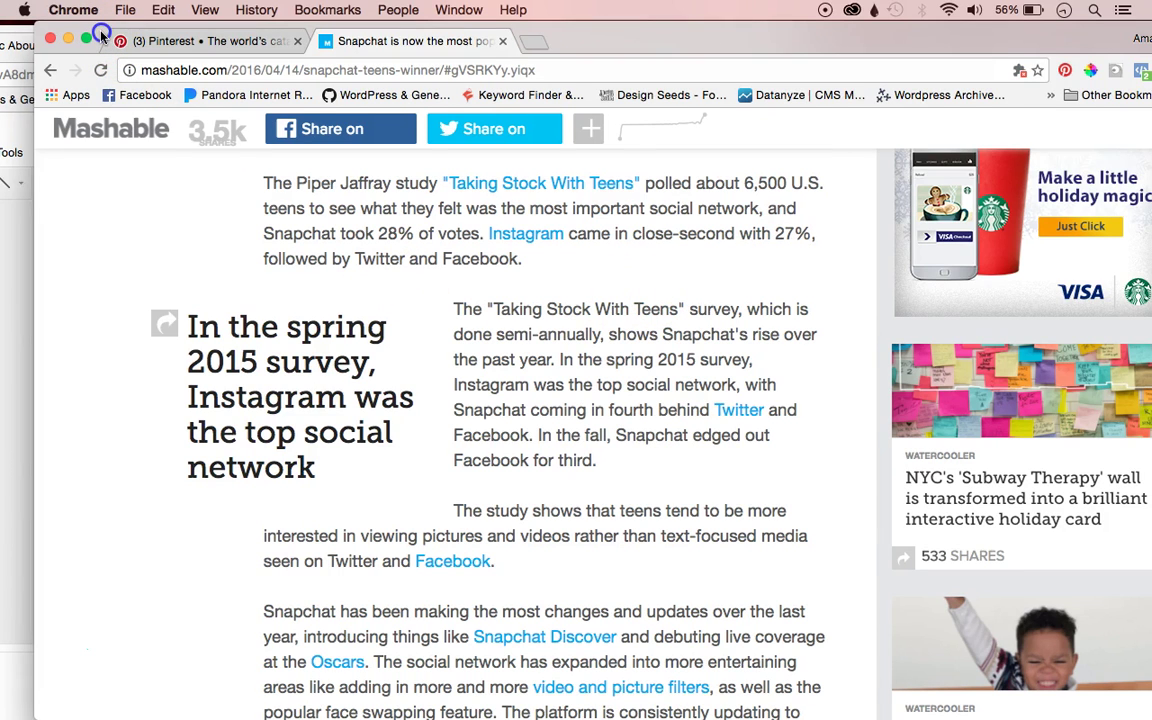
Start the caption in the empty box under the Snapchat image, checking the article for the statistic.
left_click_drag(101, 35, 607, 35)
left_click(208, 350)
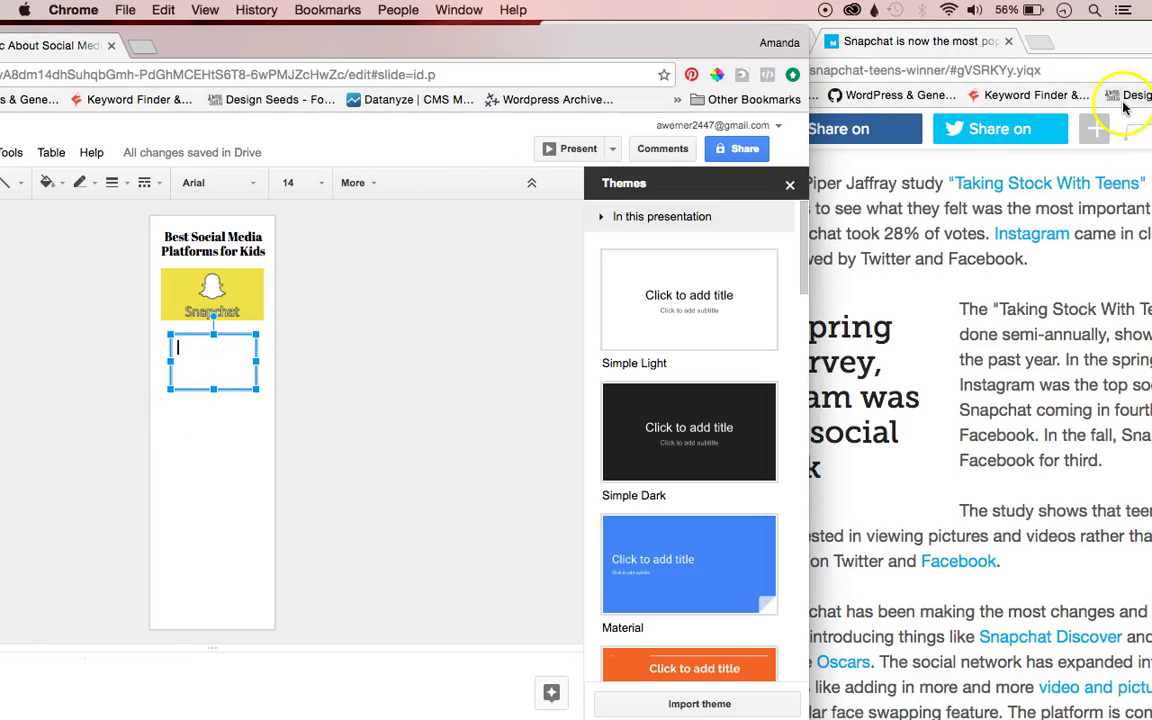
left_click_drag(1030, 41, 1148, 17)
left_click(218, 355)
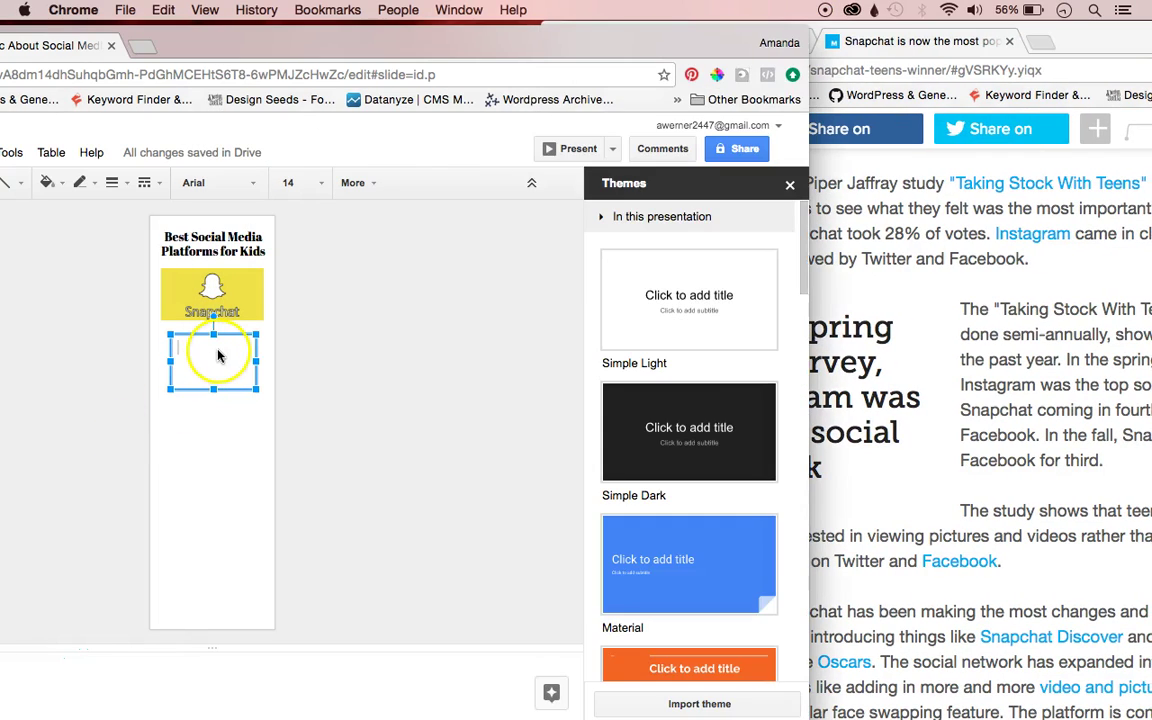
left_click(220, 354)
type("P")
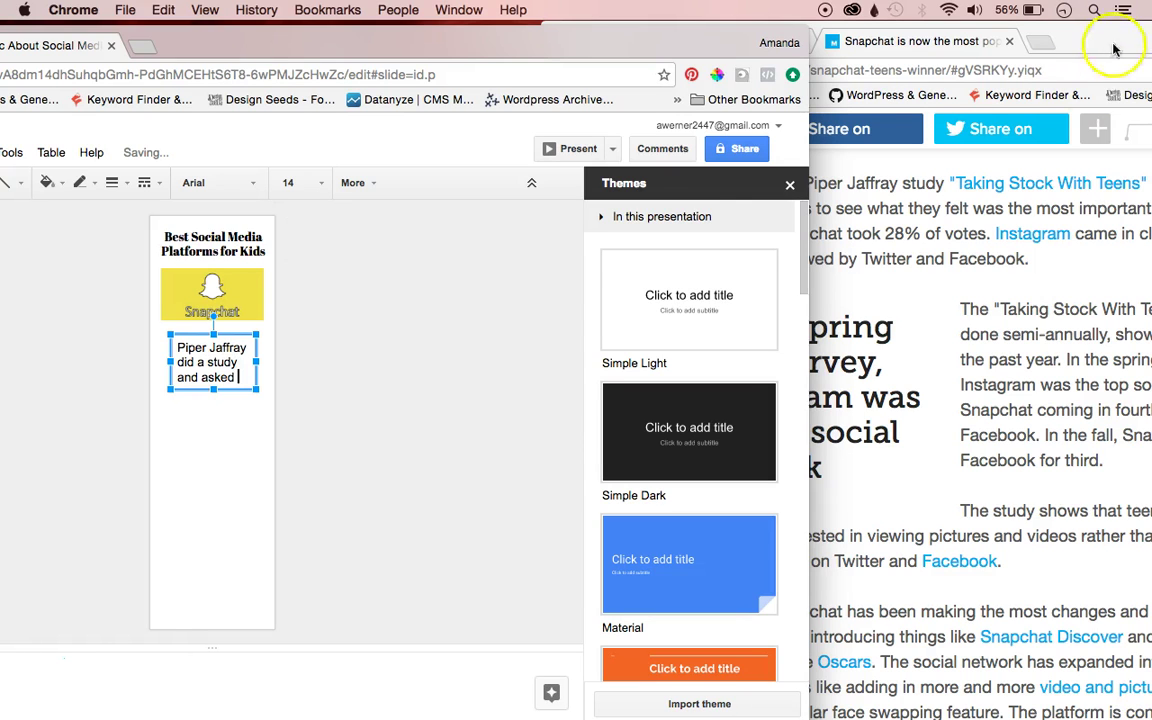
Finish the caption about 6,500 teens' favorite social media app, ending 'Snapchat took 28% of the vote!'.
left_click_drag(1113, 44, 1005, 28)
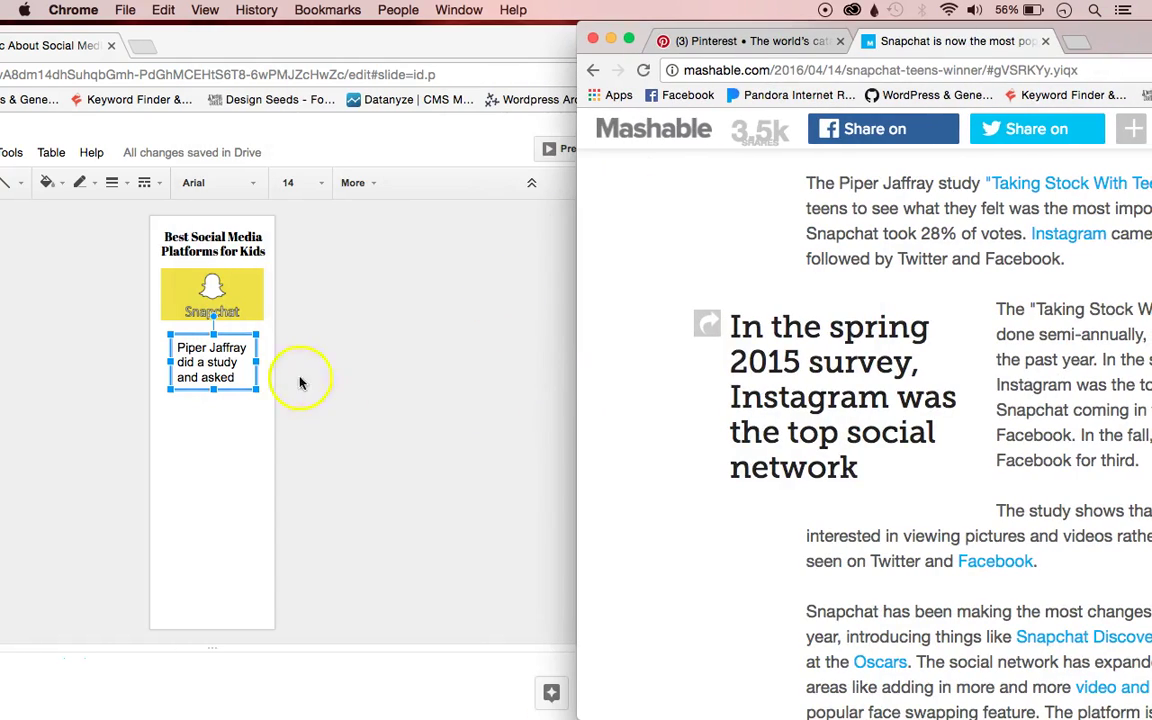
left_click(222, 378)
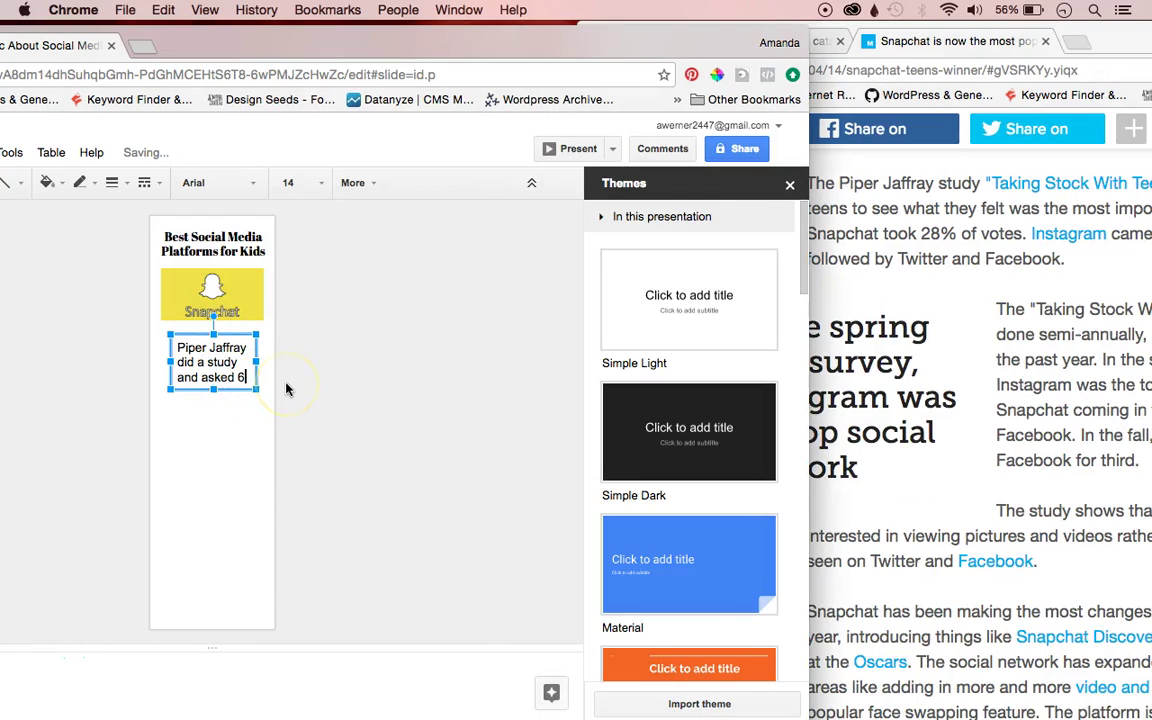
type("6,500 teens what t")
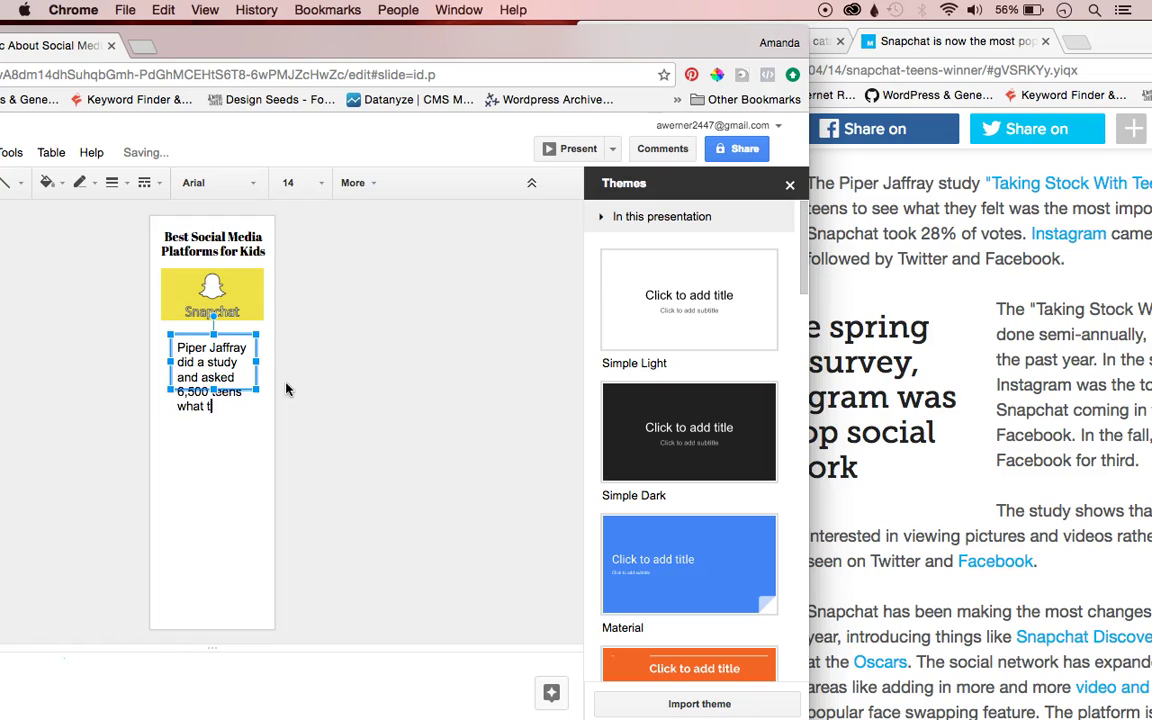
type("heir favorite social medi")
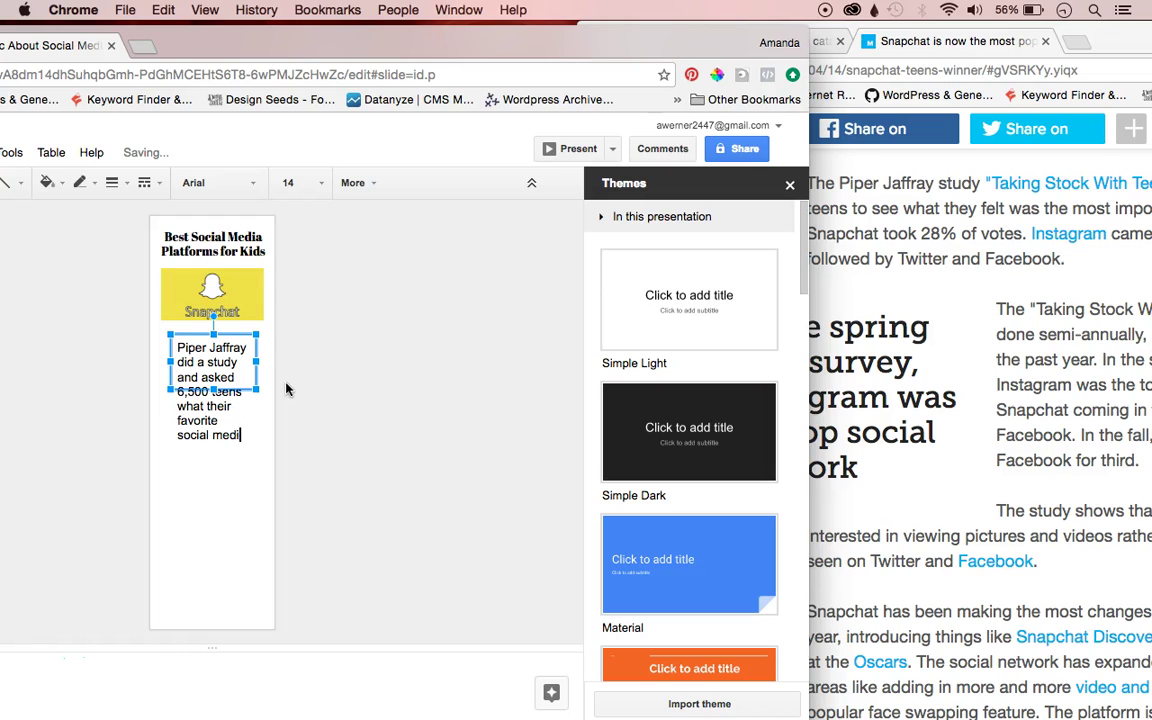
type("a app is and Snapc")
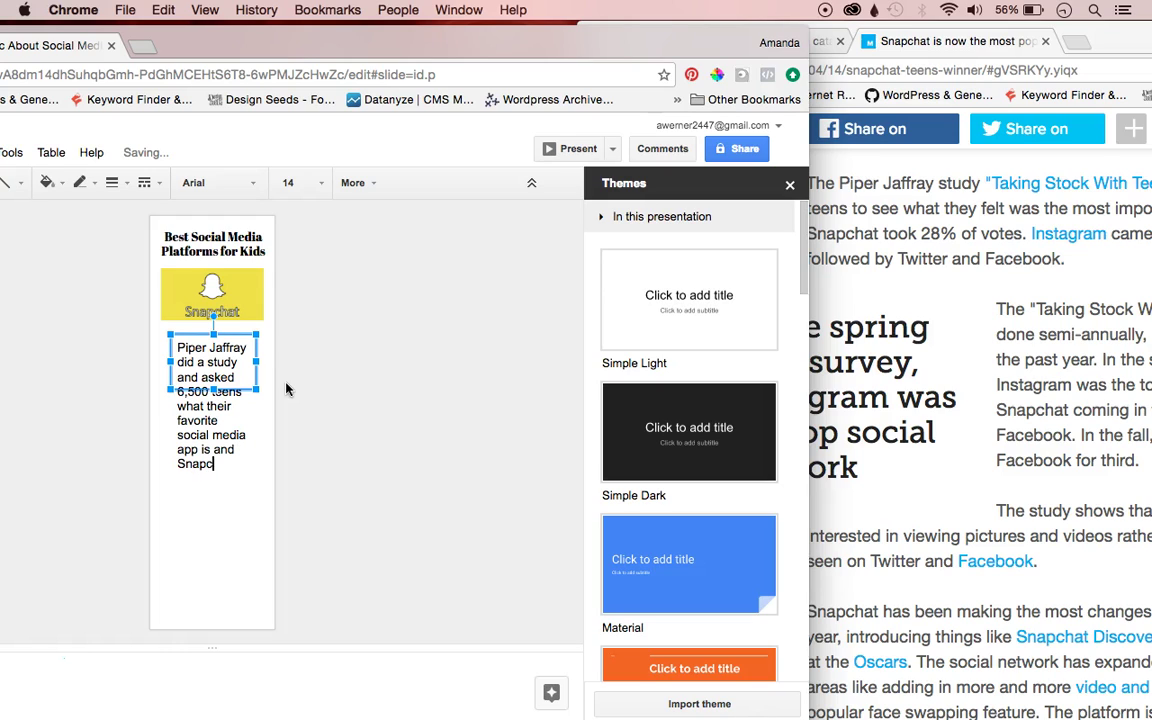
type("hat took 28% of the vote!")
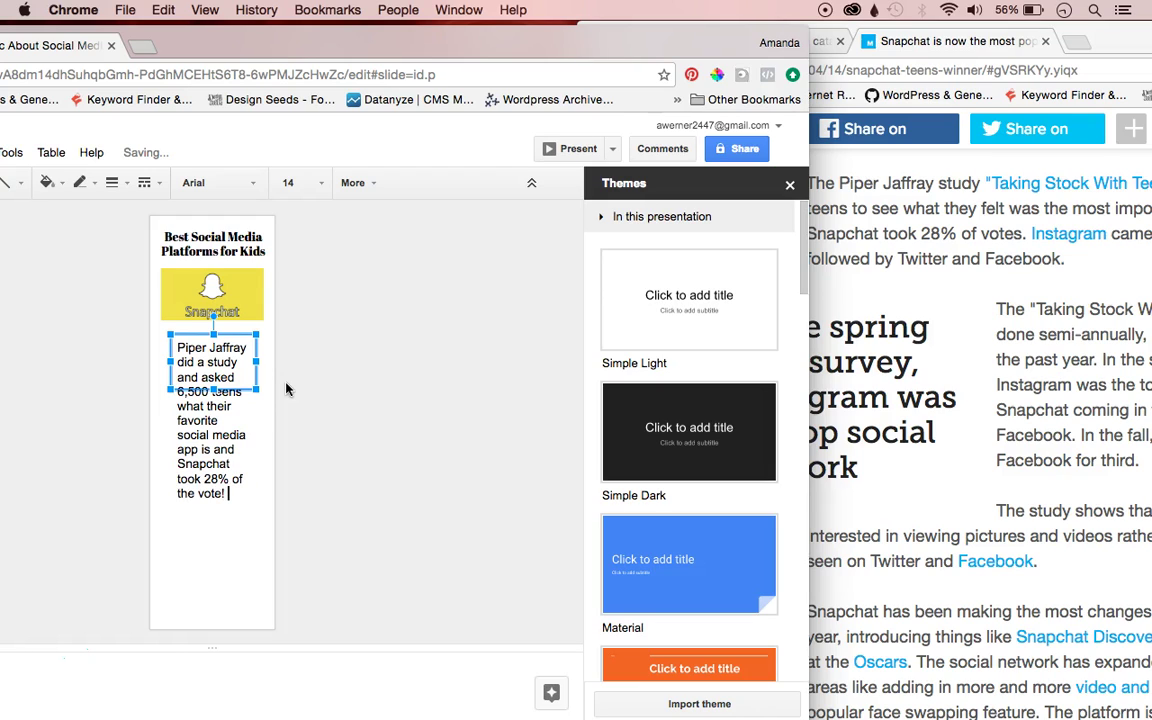
left_click(177, 346)
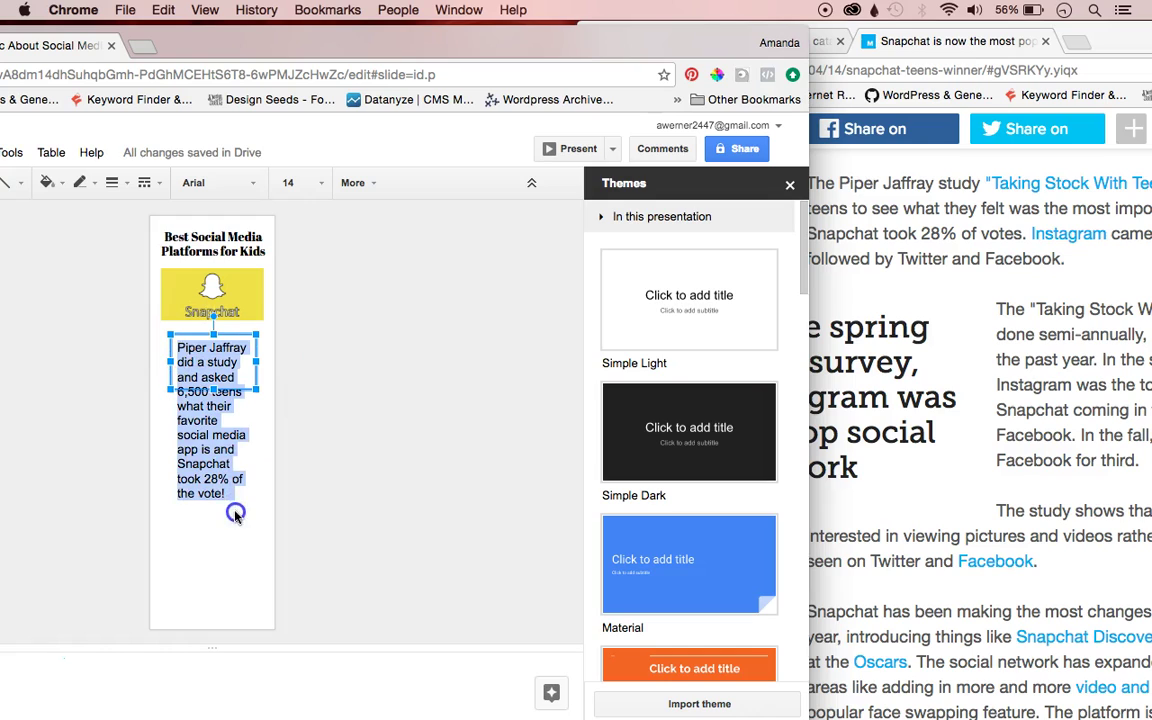
Set the caption text to font size 7.
left_click(320, 190)
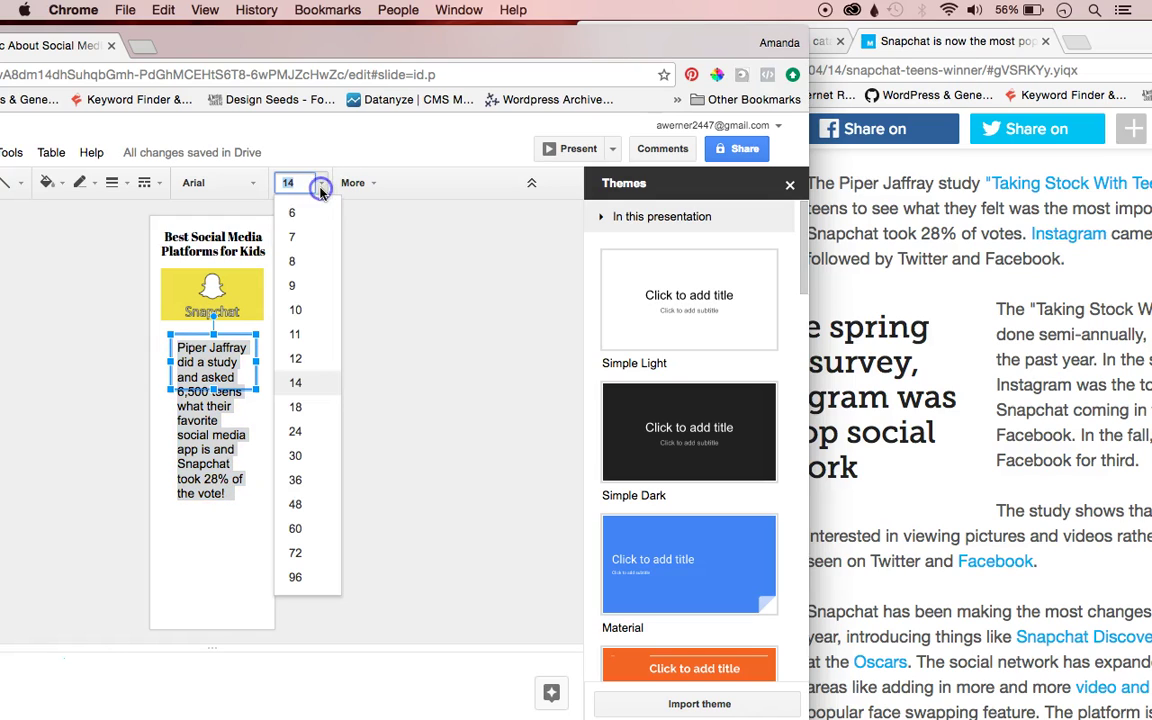
left_click(298, 238)
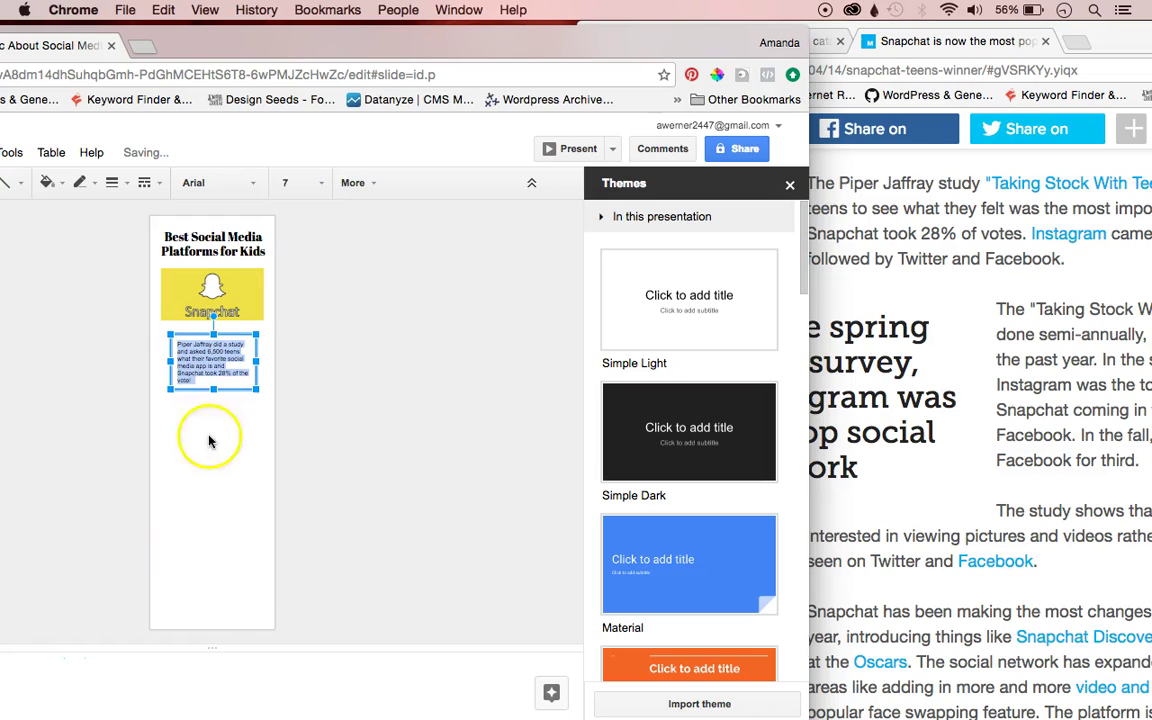
left_click(211, 435)
Move the caption box up so it sits snugly beneath the Snapchat image.
left_click(224, 358)
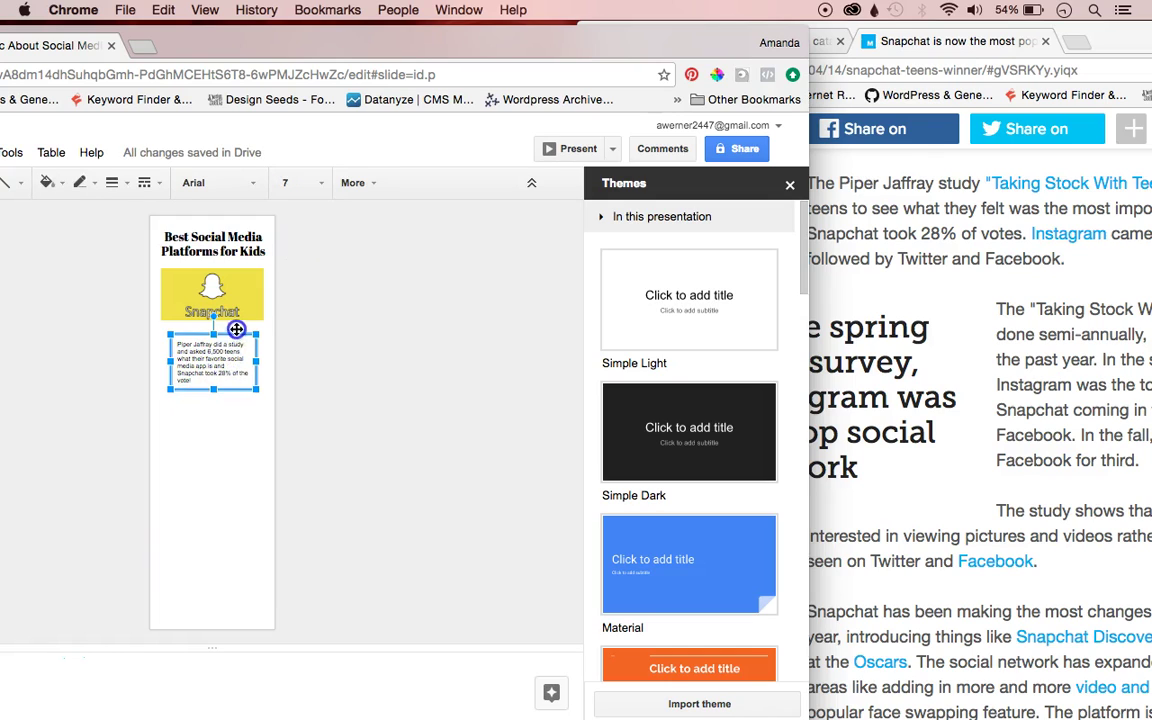
mouse_move(236, 329)
left_mouse_down()
mouse_move(234, 318)
mouse_move(197, 319)
mouse_move(232, 314)
left_mouse_up()
left_click(239, 440)
left_click(257, 411)
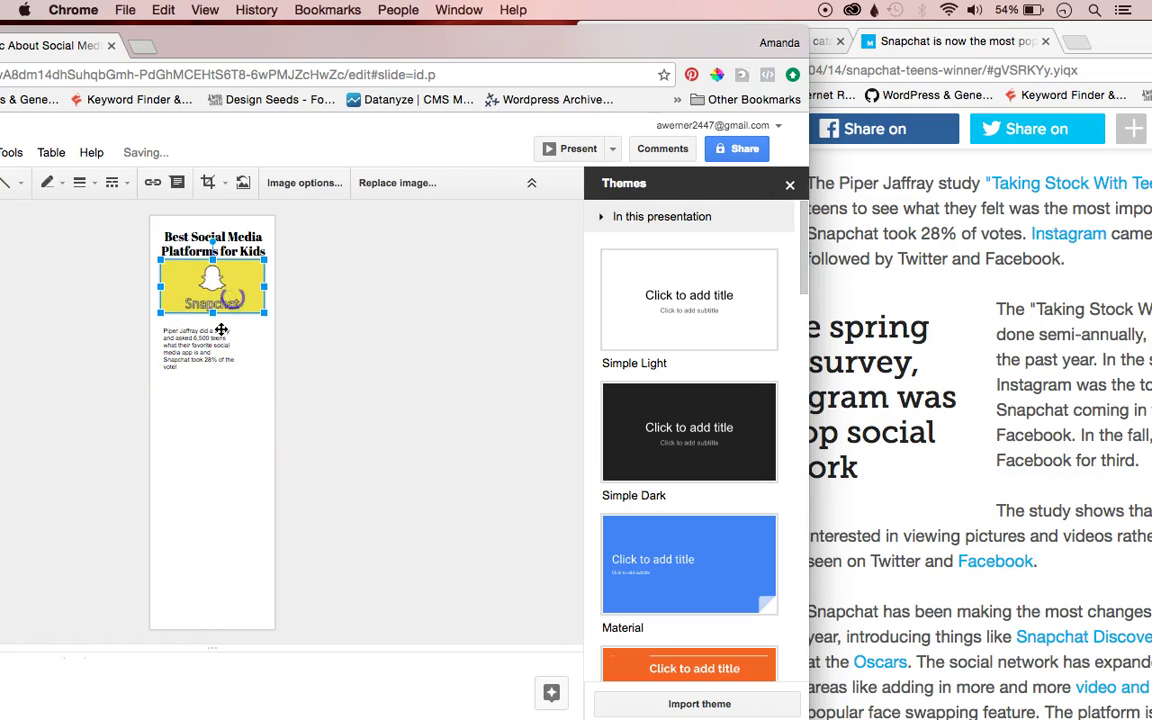
left_click(216, 343)
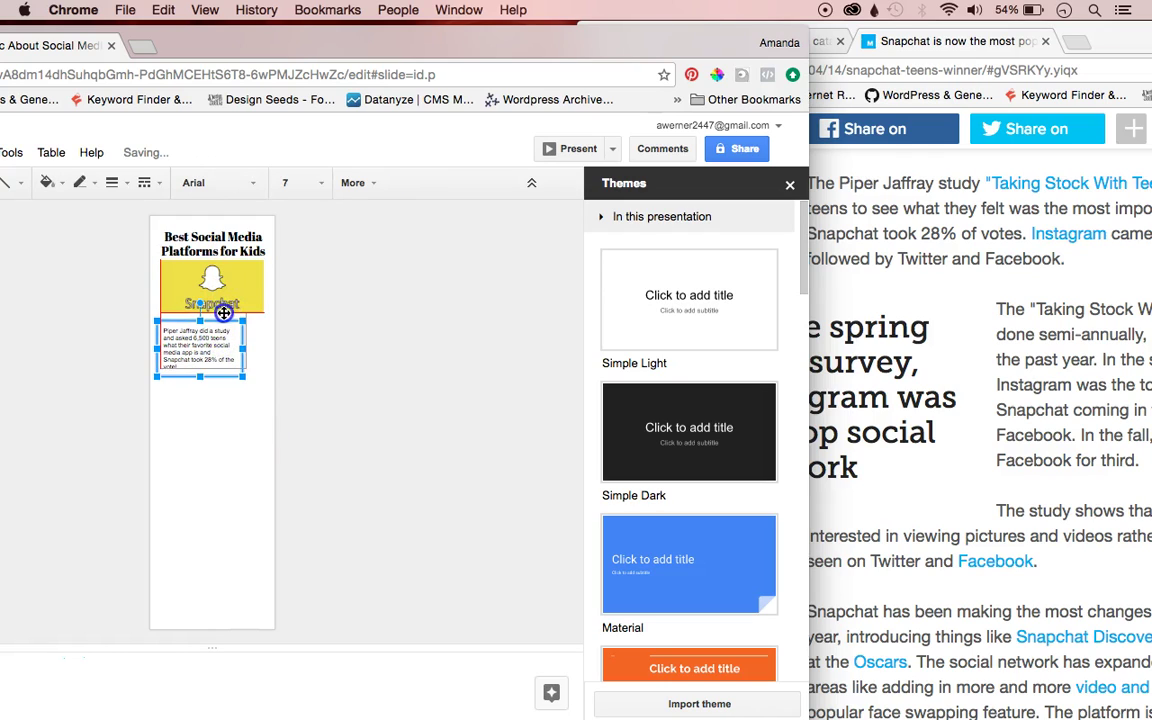
left_click_drag(236, 364, 240, 360)
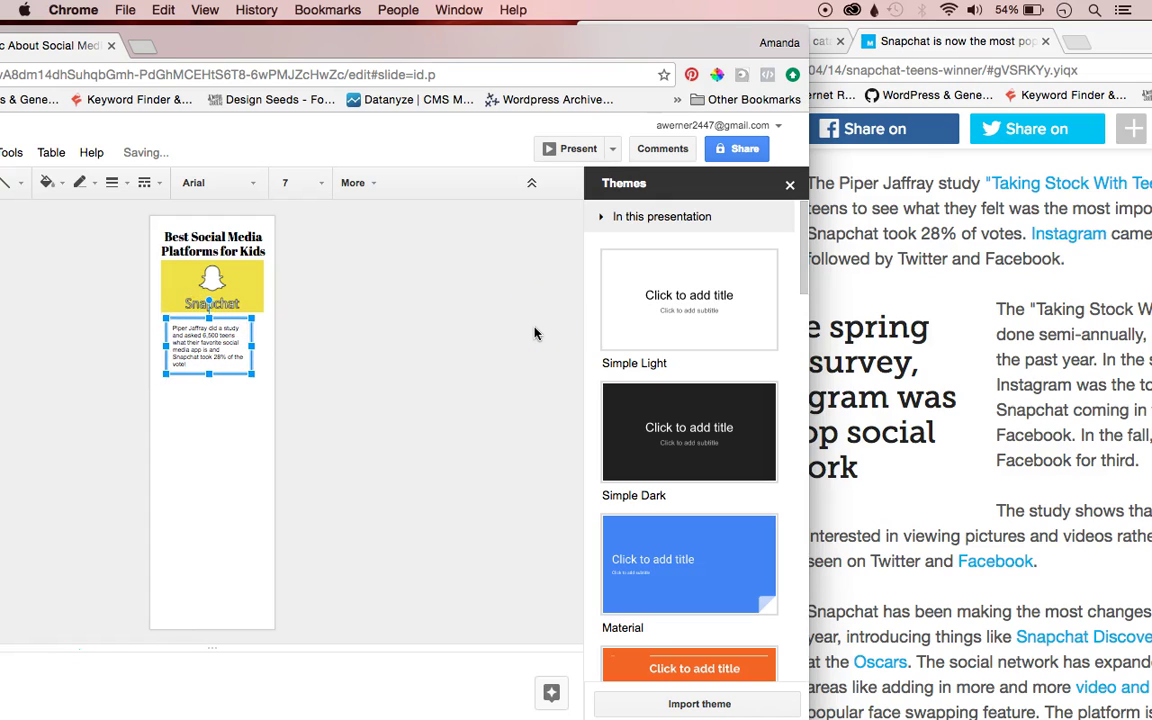
key("Up")
key("Up")
key("Up")
key("Up")
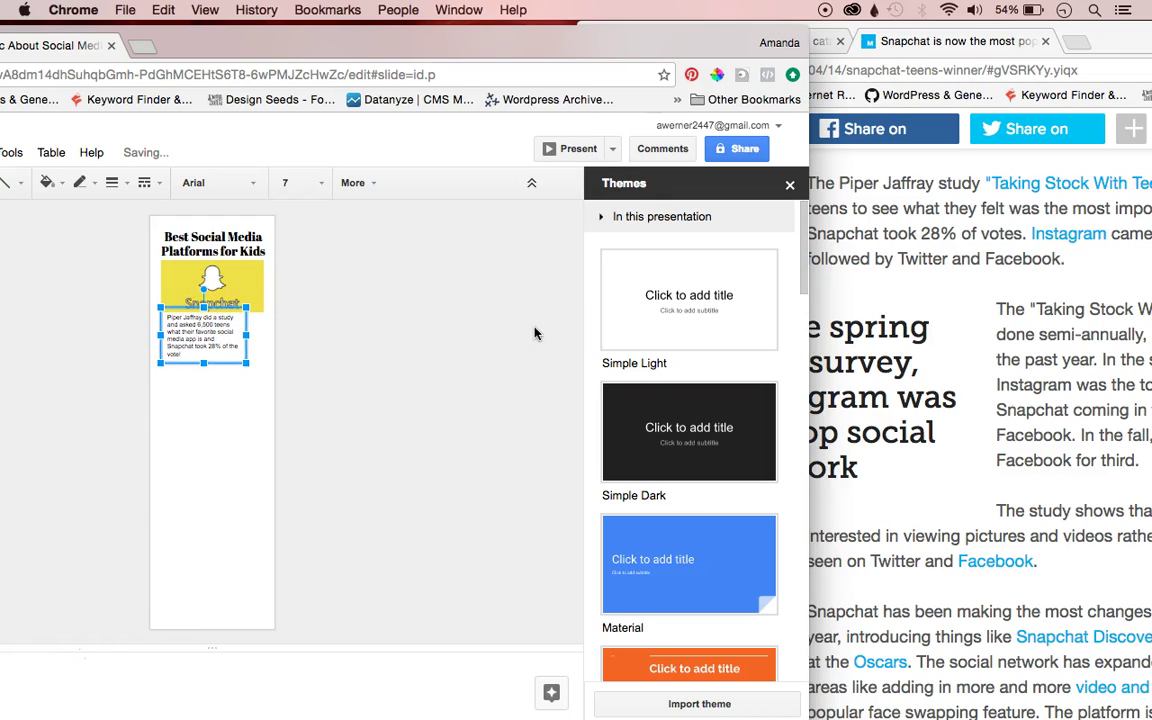
triple_click(217, 335)
left_click(356, 182)
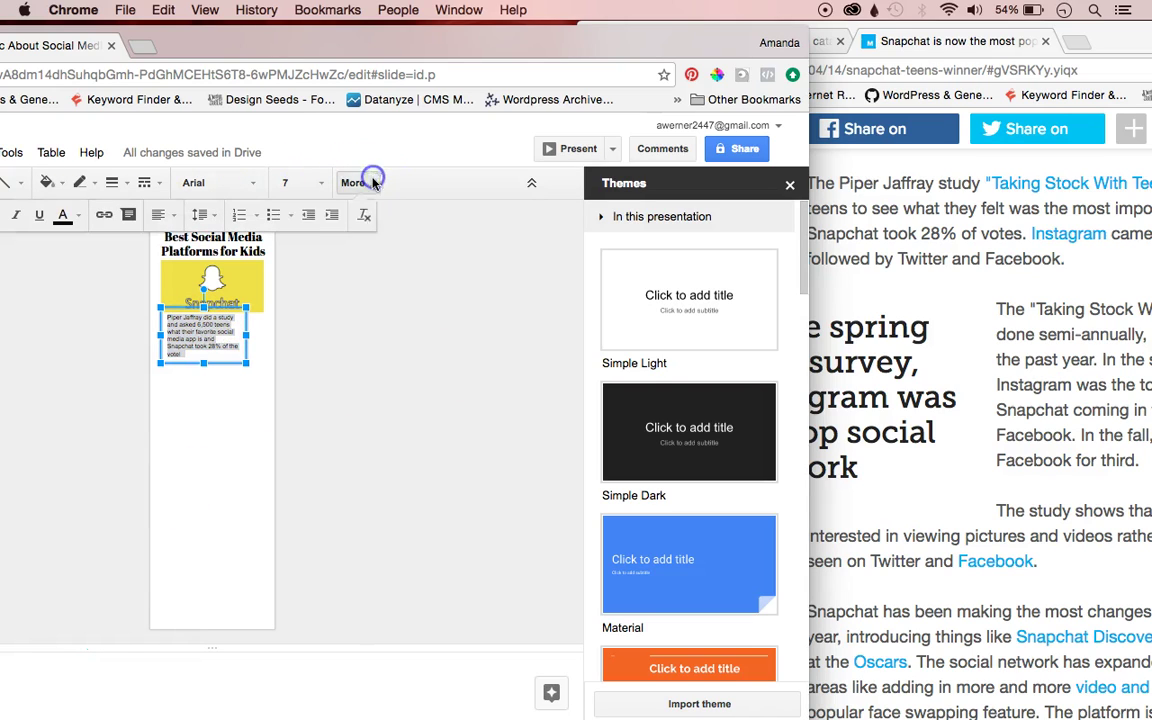
Center-align the caption text and nudge the box right so it's centered under the image.
left_click(160, 215)
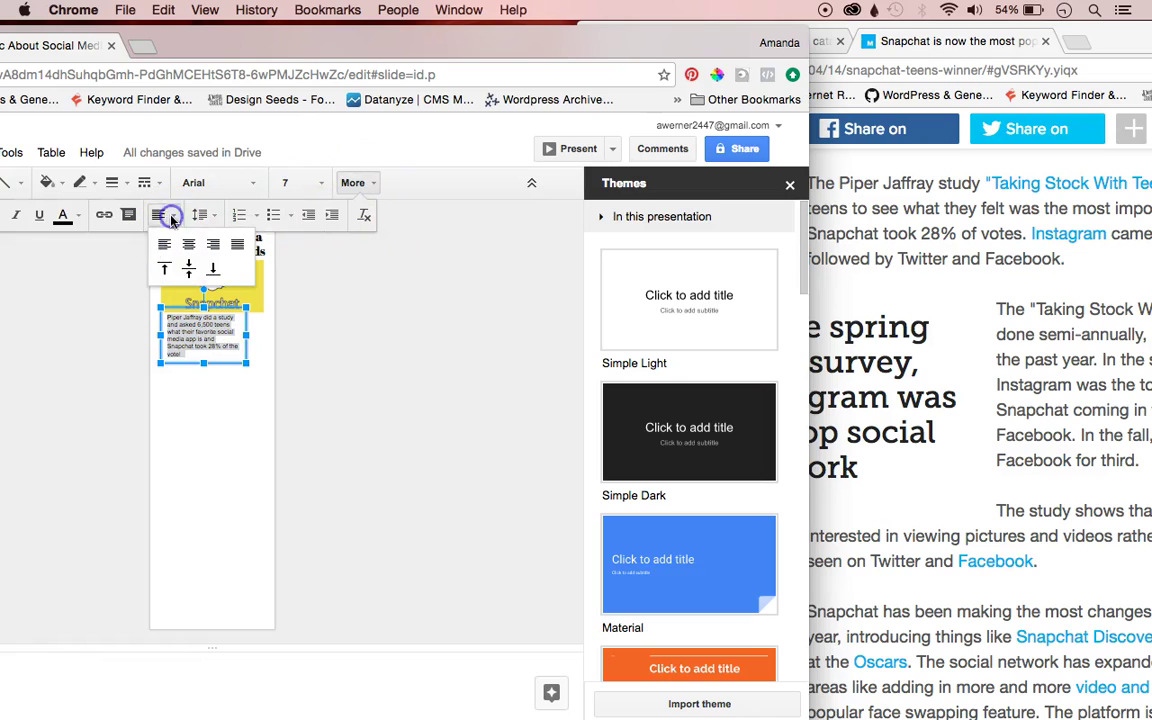
left_click(190, 252)
left_click(216, 424)
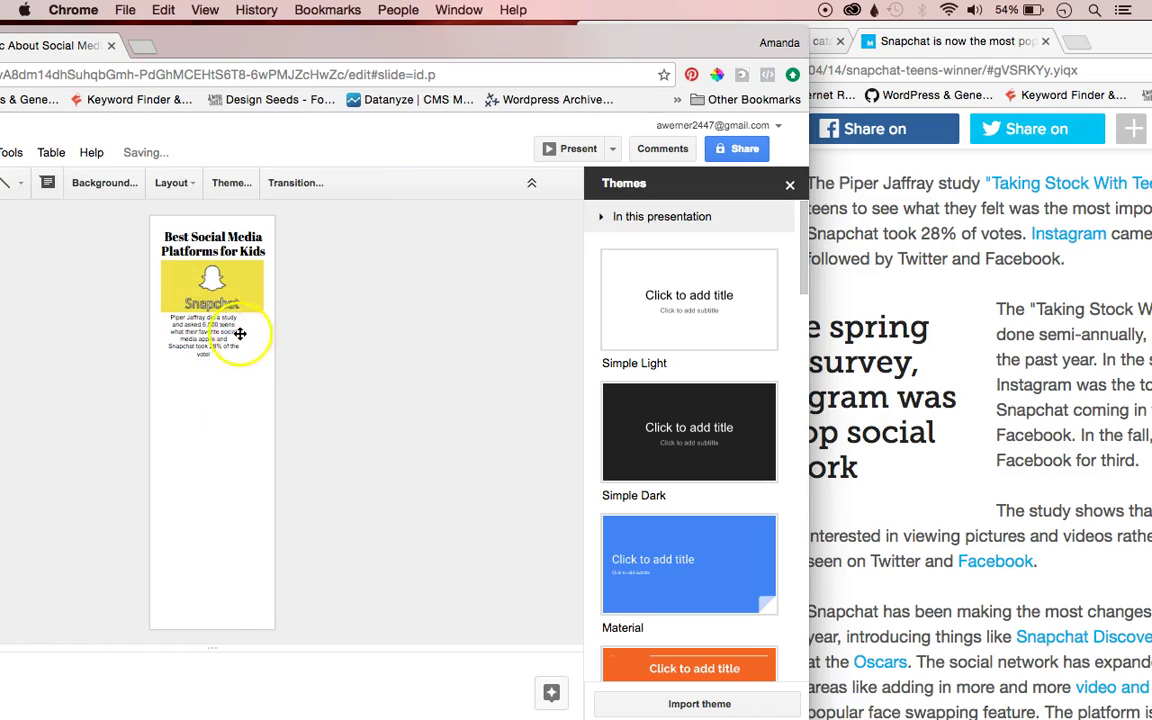
left_click(221, 333)
left_click(247, 321)
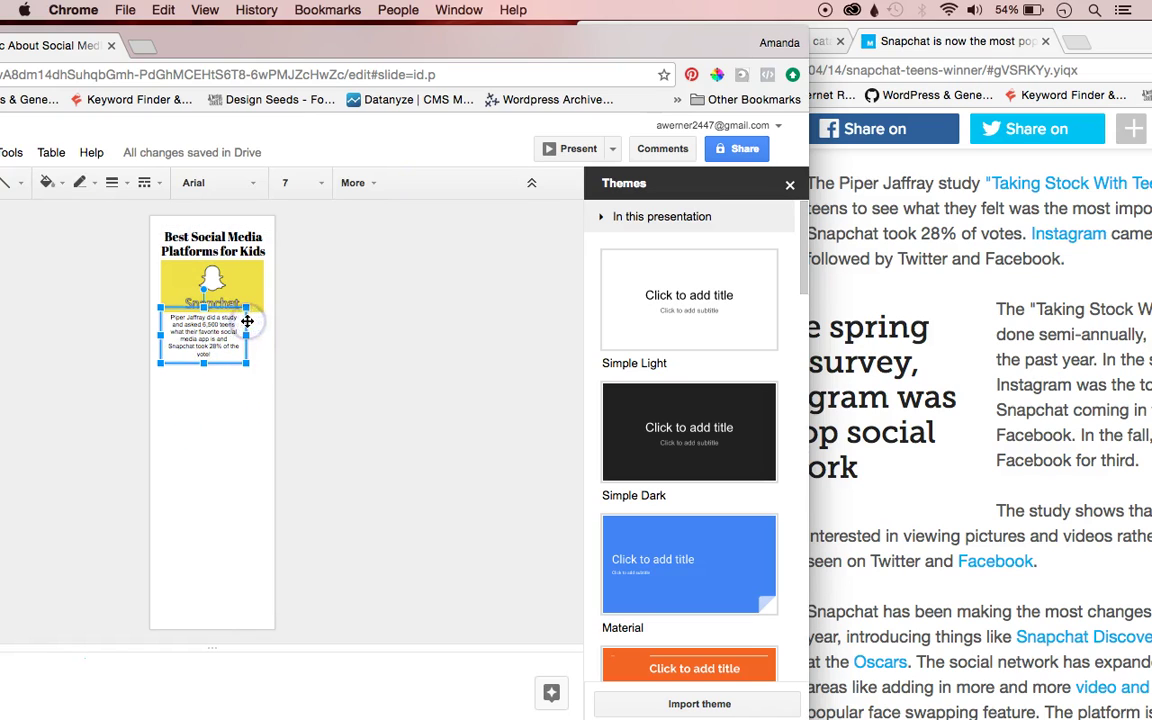
key("Right")
key("Right")
key("Right")
left_click(196, 414)
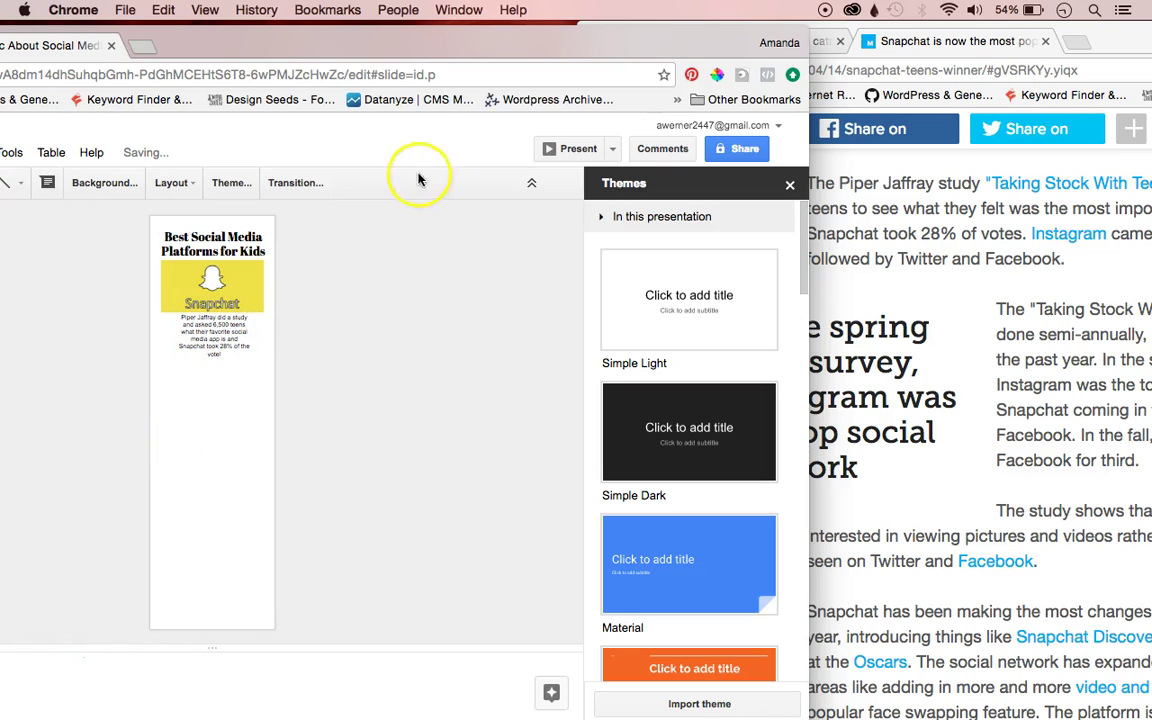
left_click_drag(502, 52, 761, 44)
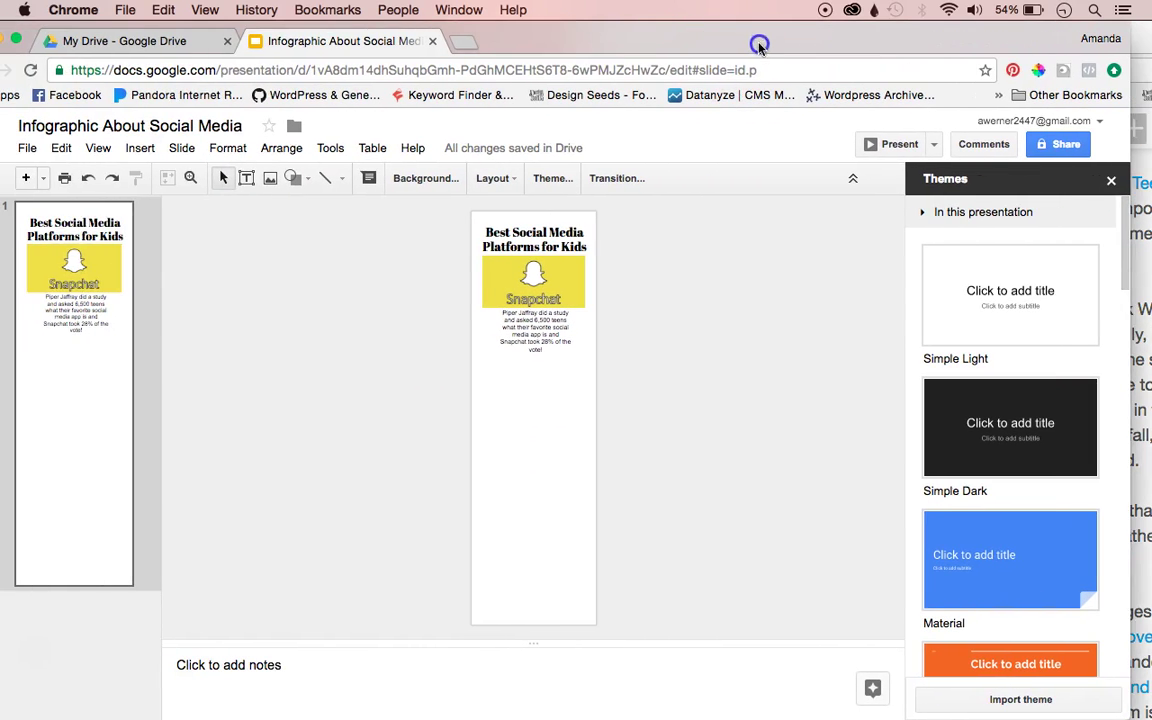